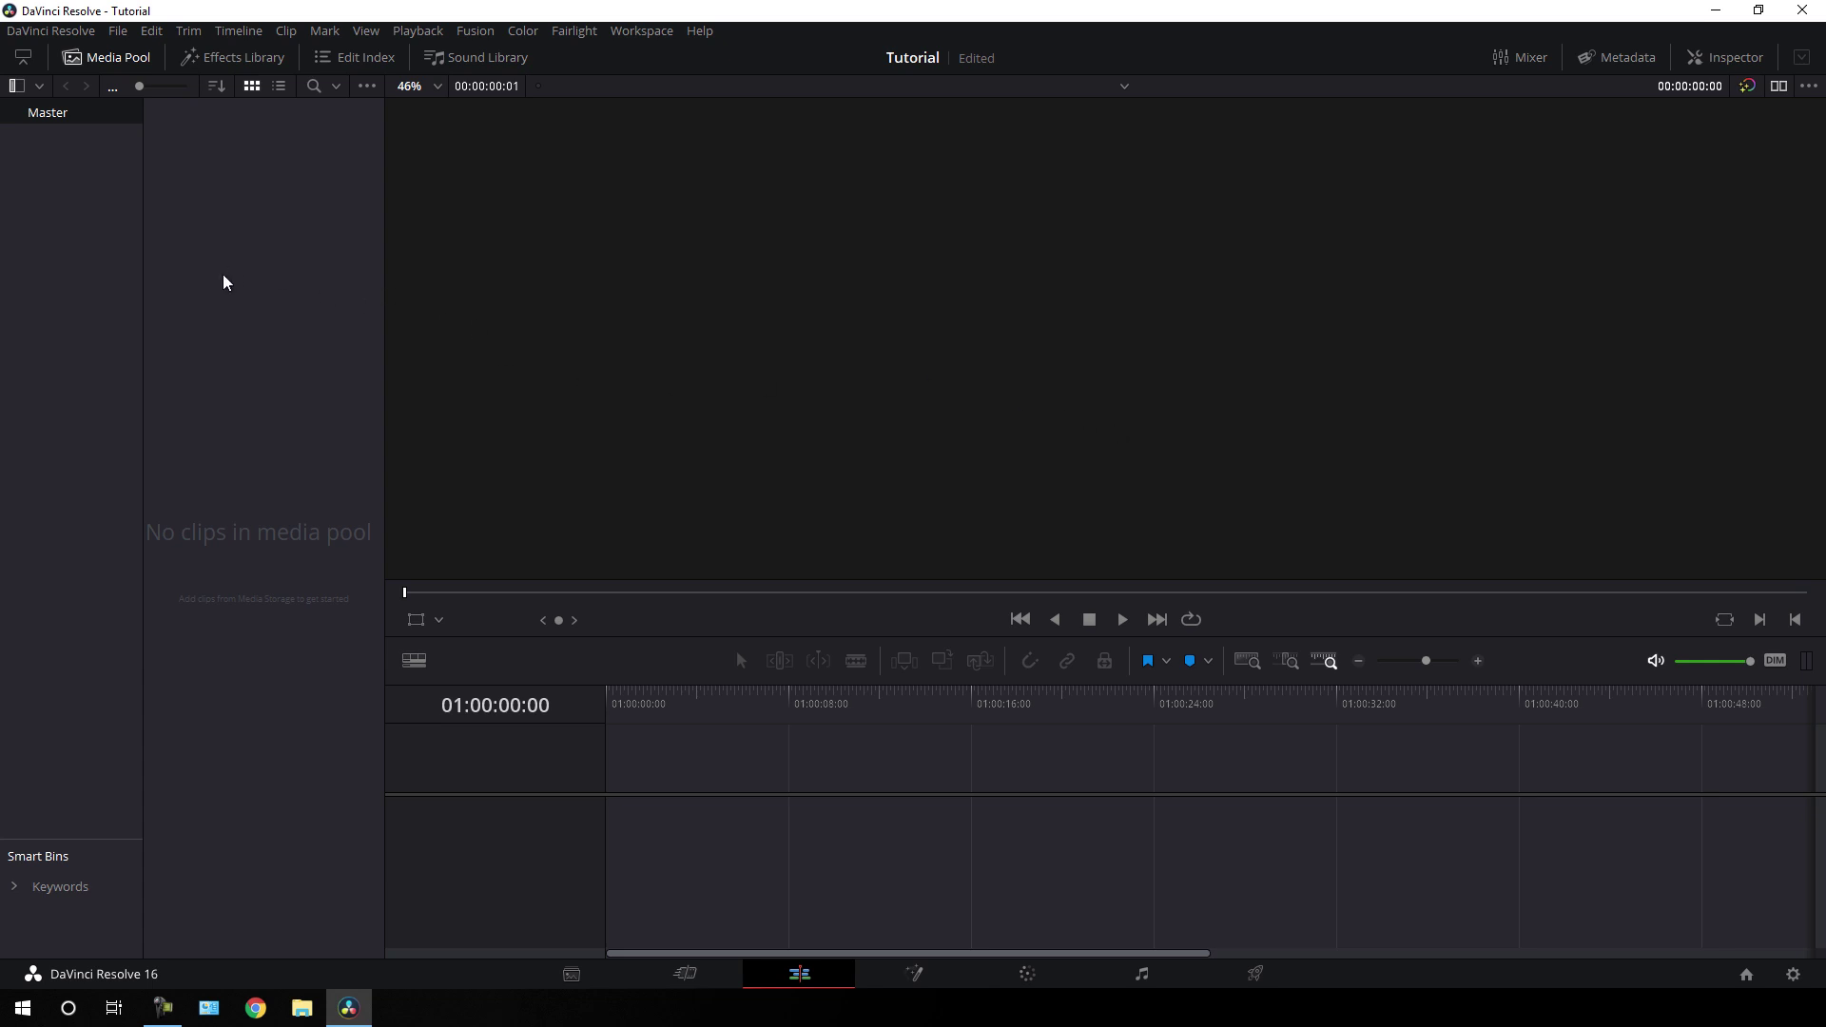
- Import production ID_5019319 into the Media Pool and change the project frame rate to match it
{"action": "right_click", "coordinate": [252, 276]}
{"action": "left_click", "coordinate": [306, 403]}
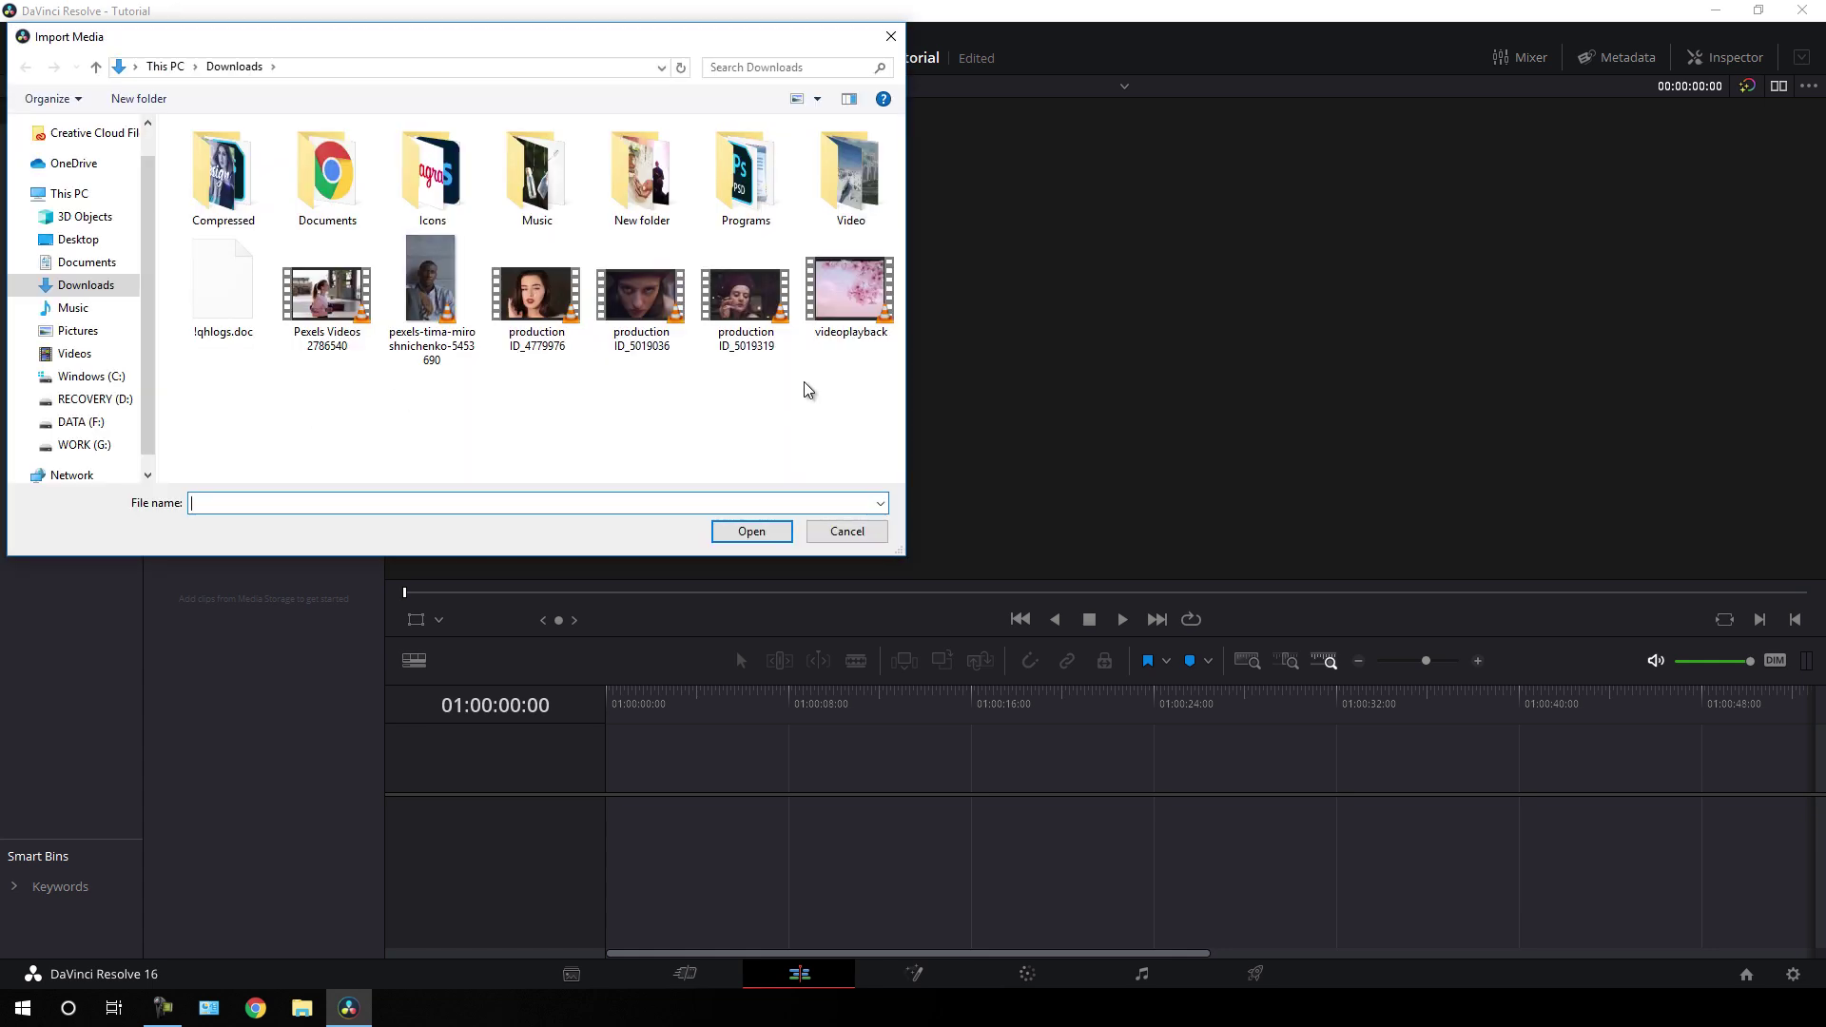
{"action": "left_click", "coordinate": [746, 335]}
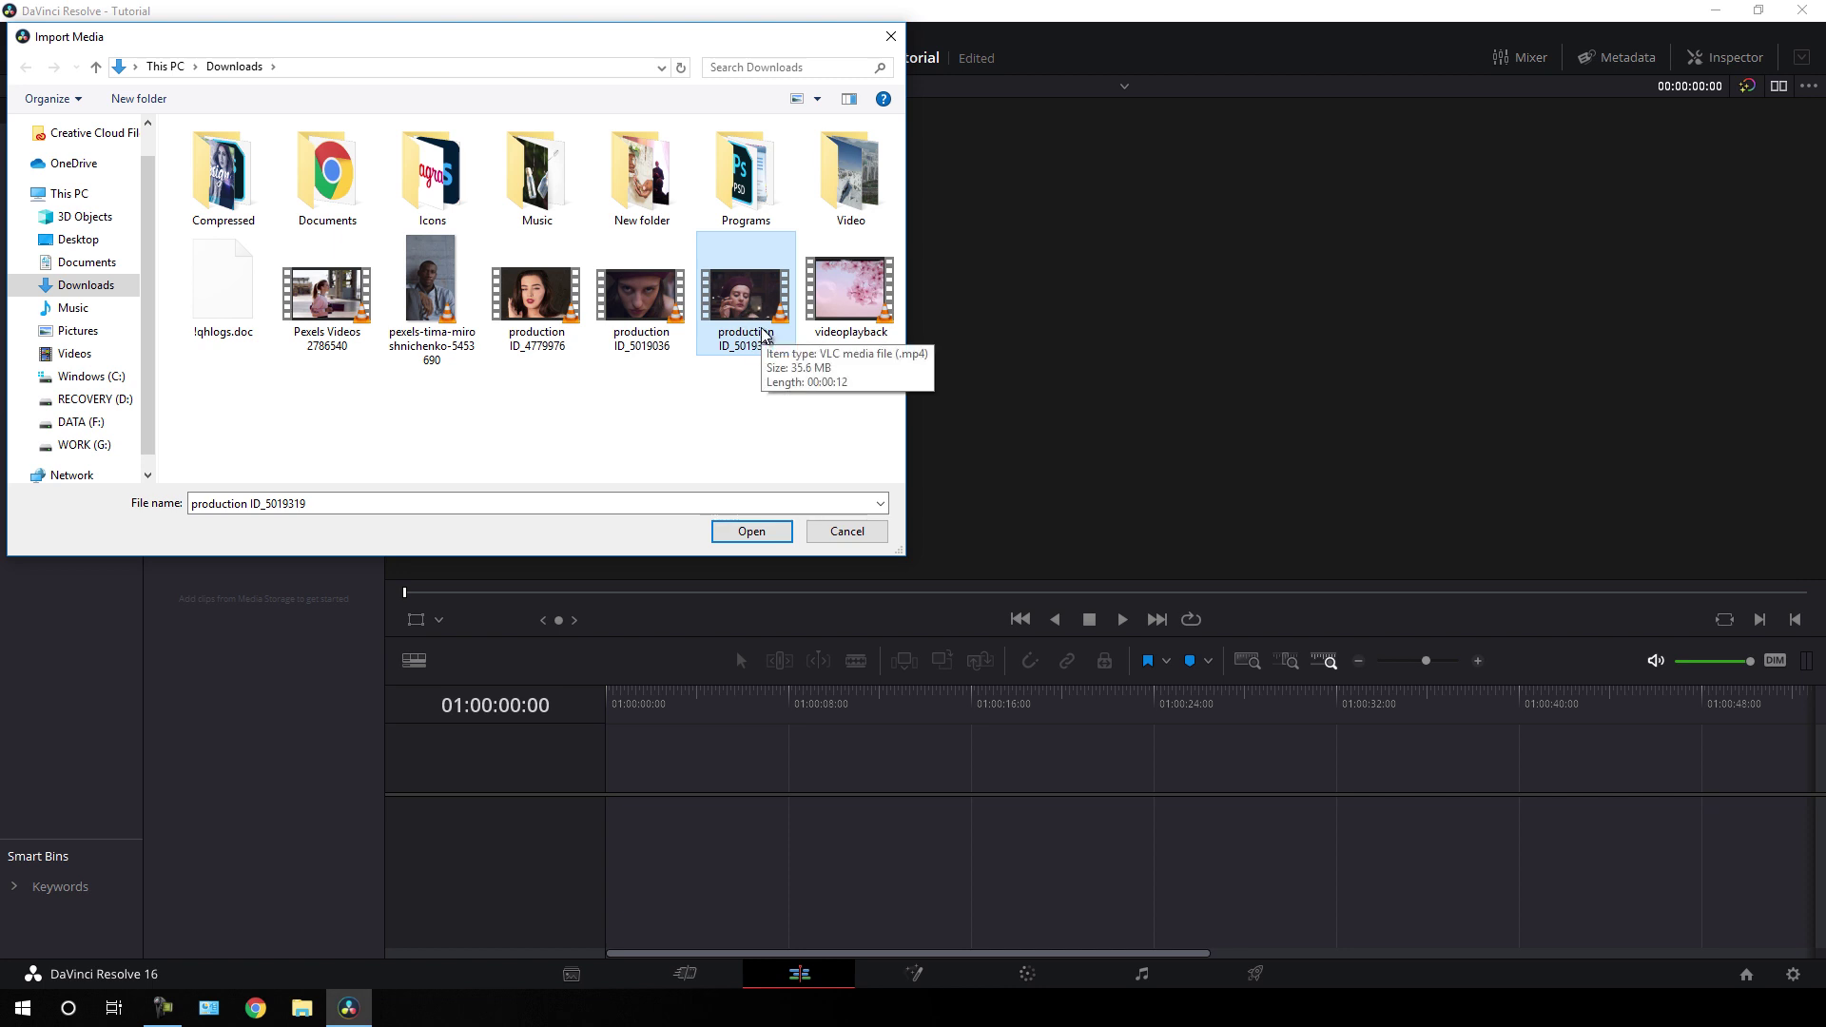
{"action": "left_click", "coordinate": [753, 533]}
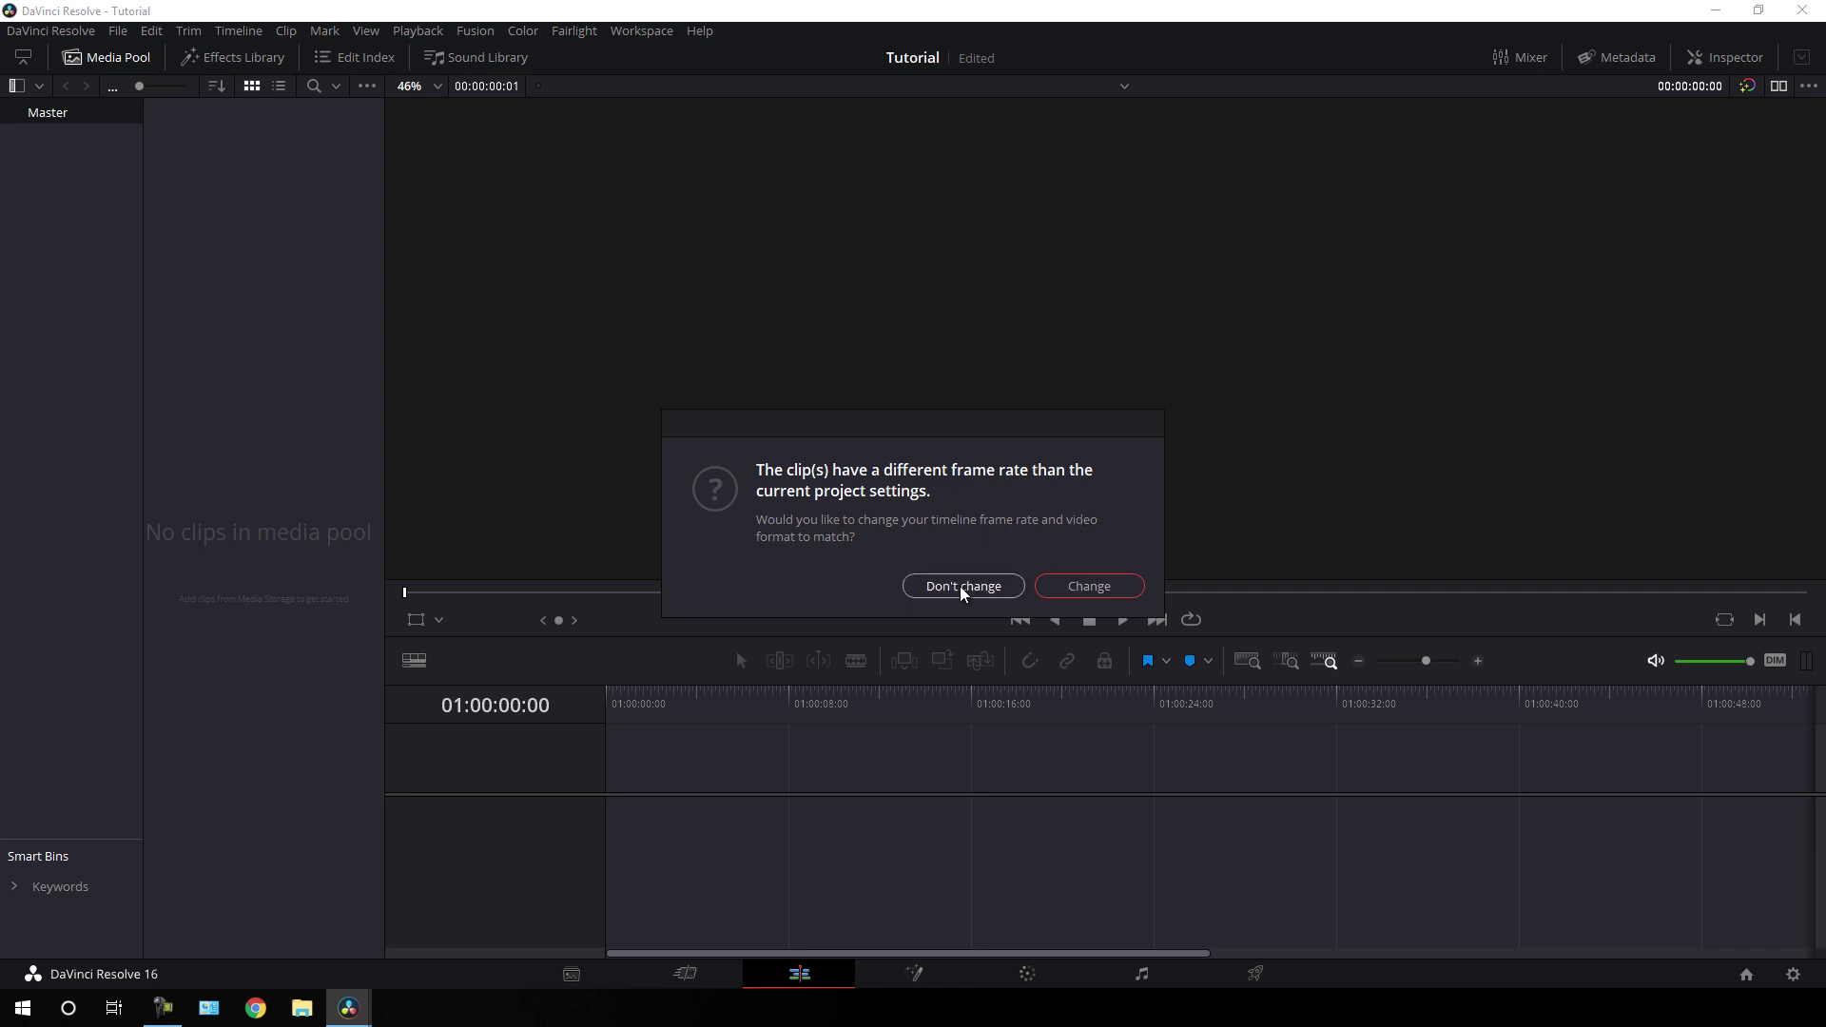
{"action": "left_click", "coordinate": [1087, 587]}
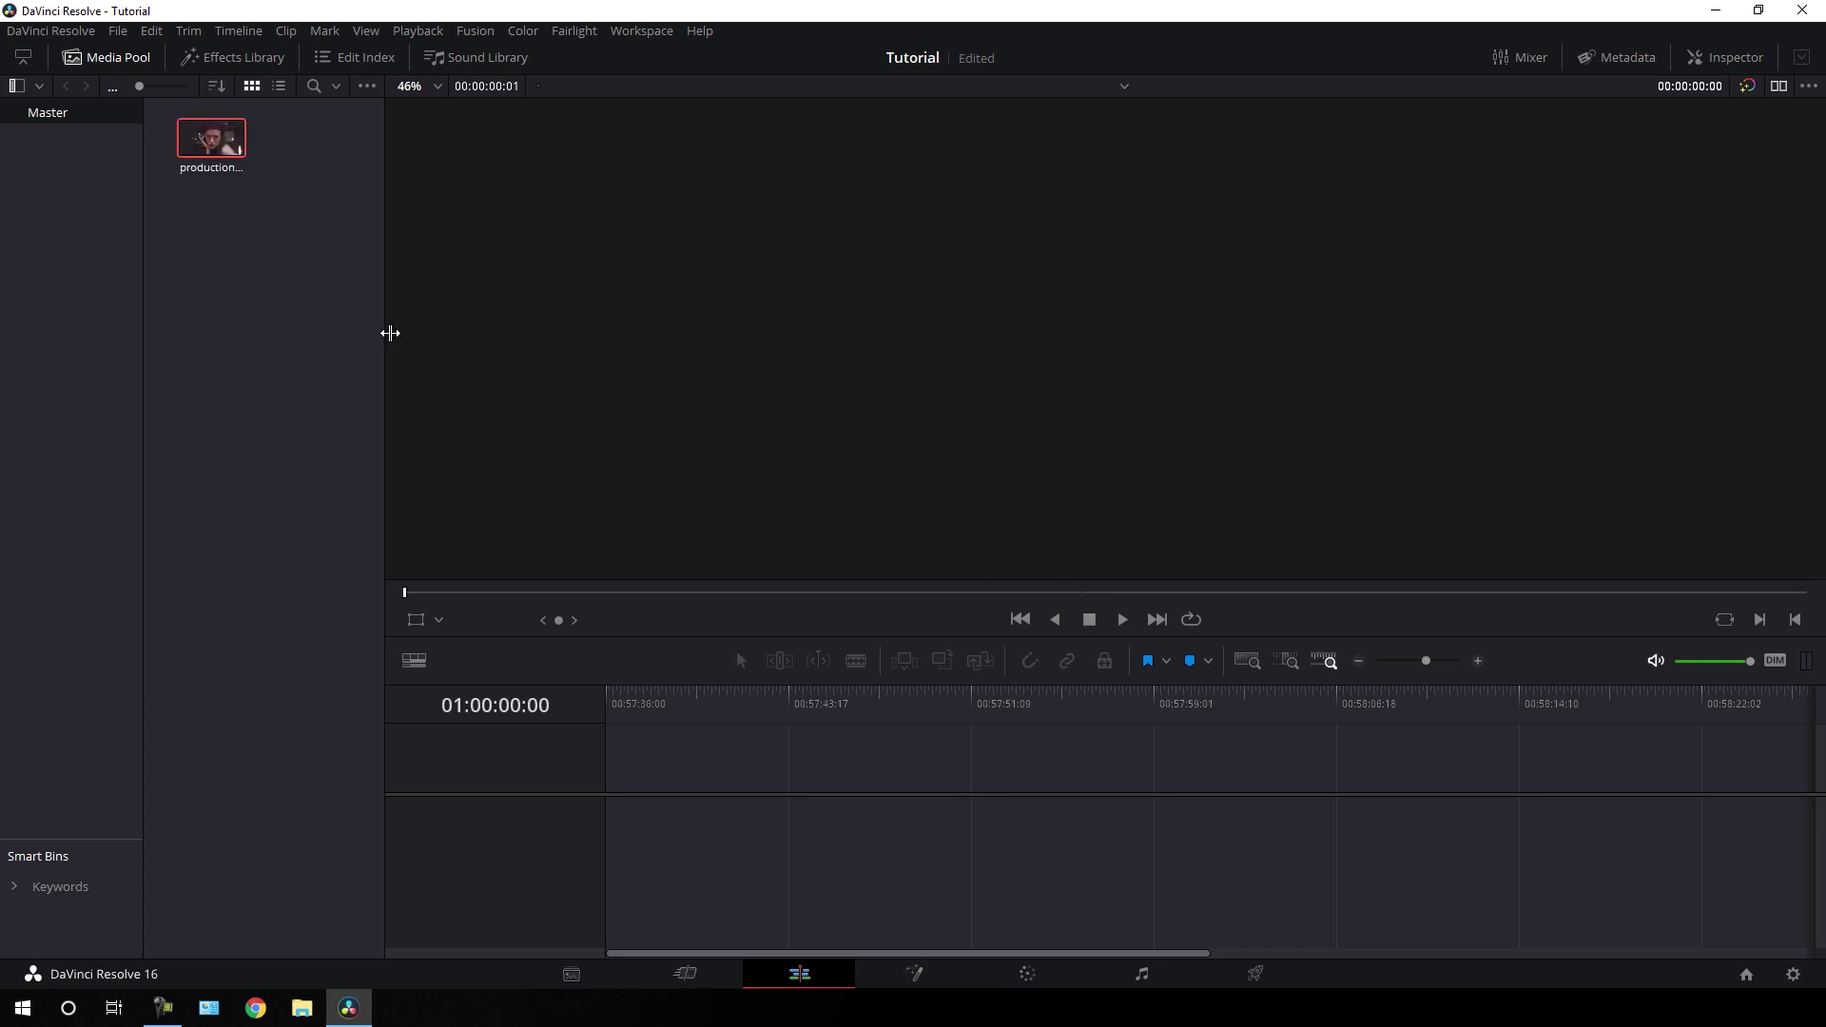
- Drop the clip onto a new timeline, enlarge the V1 track, and set Transform Zoom to 1.060
{"action": "left_click_drag", "start_coordinate": [218, 167], "coordinate": [611, 806]}
{"action": "left_click_drag", "start_coordinate": [582, 740], "coordinate": [579, 801]}
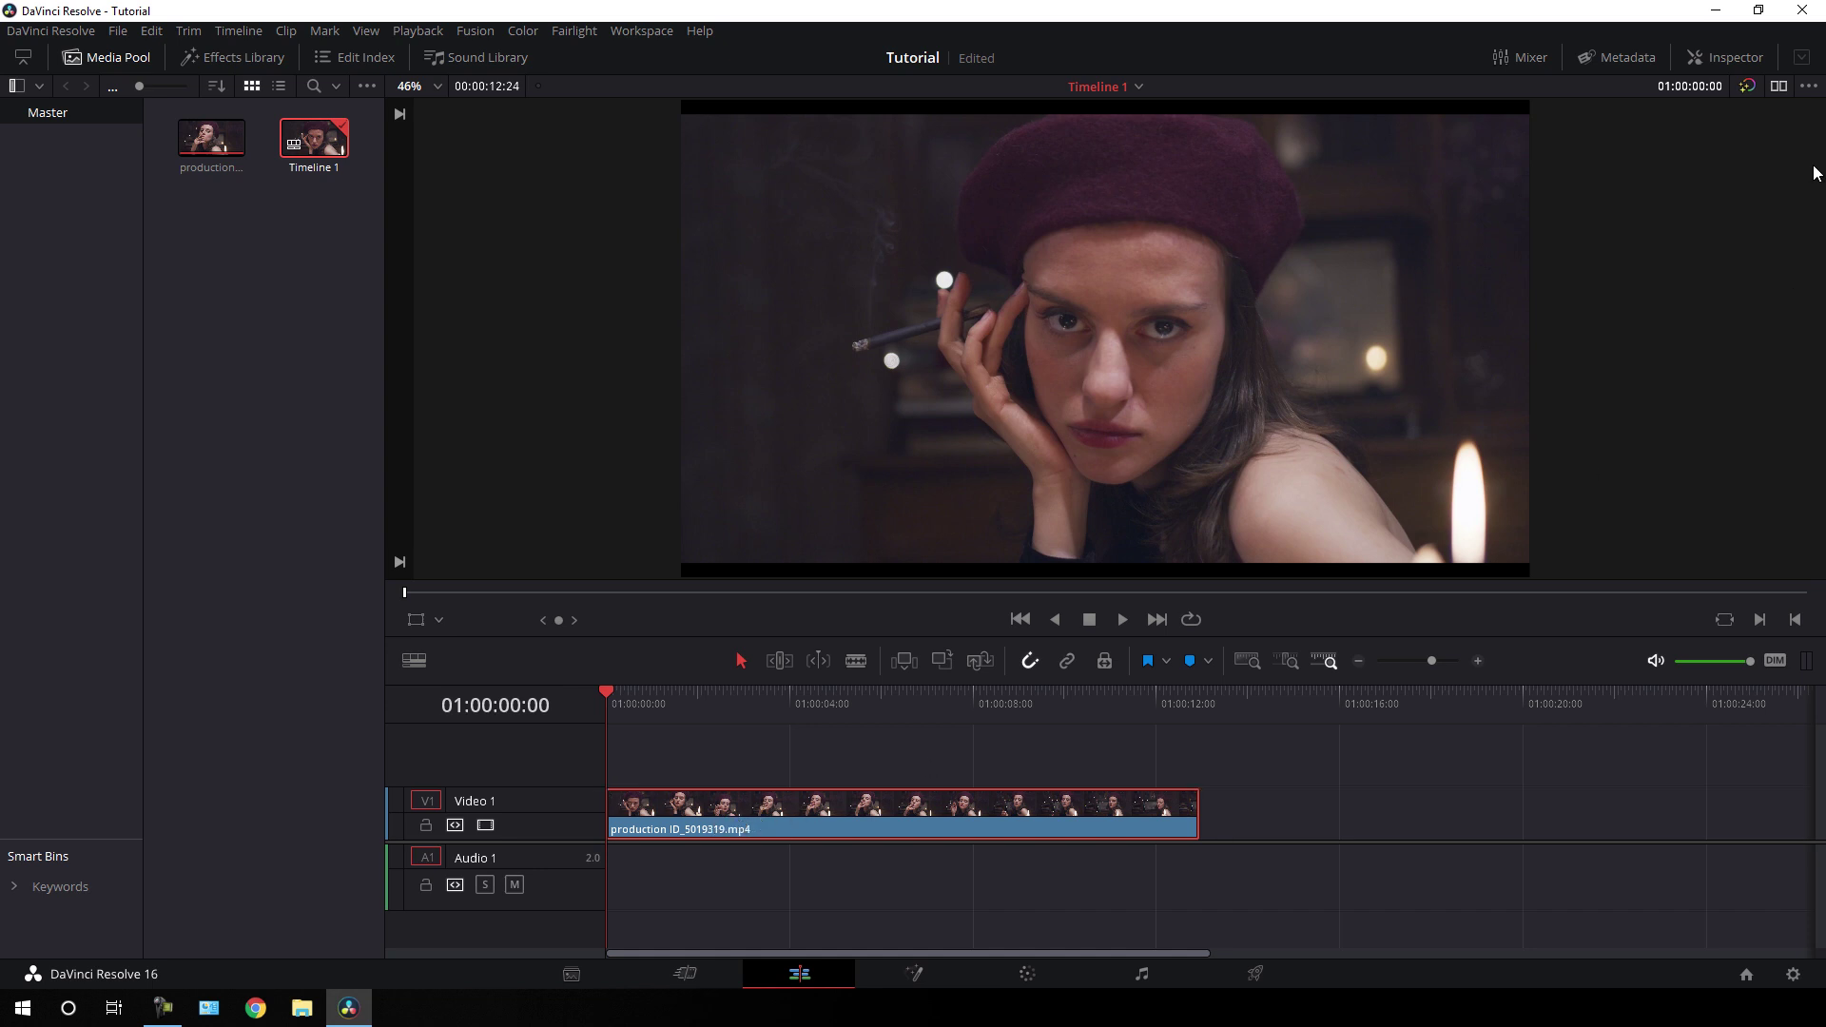
{"action": "left_click", "coordinate": [1733, 58]}
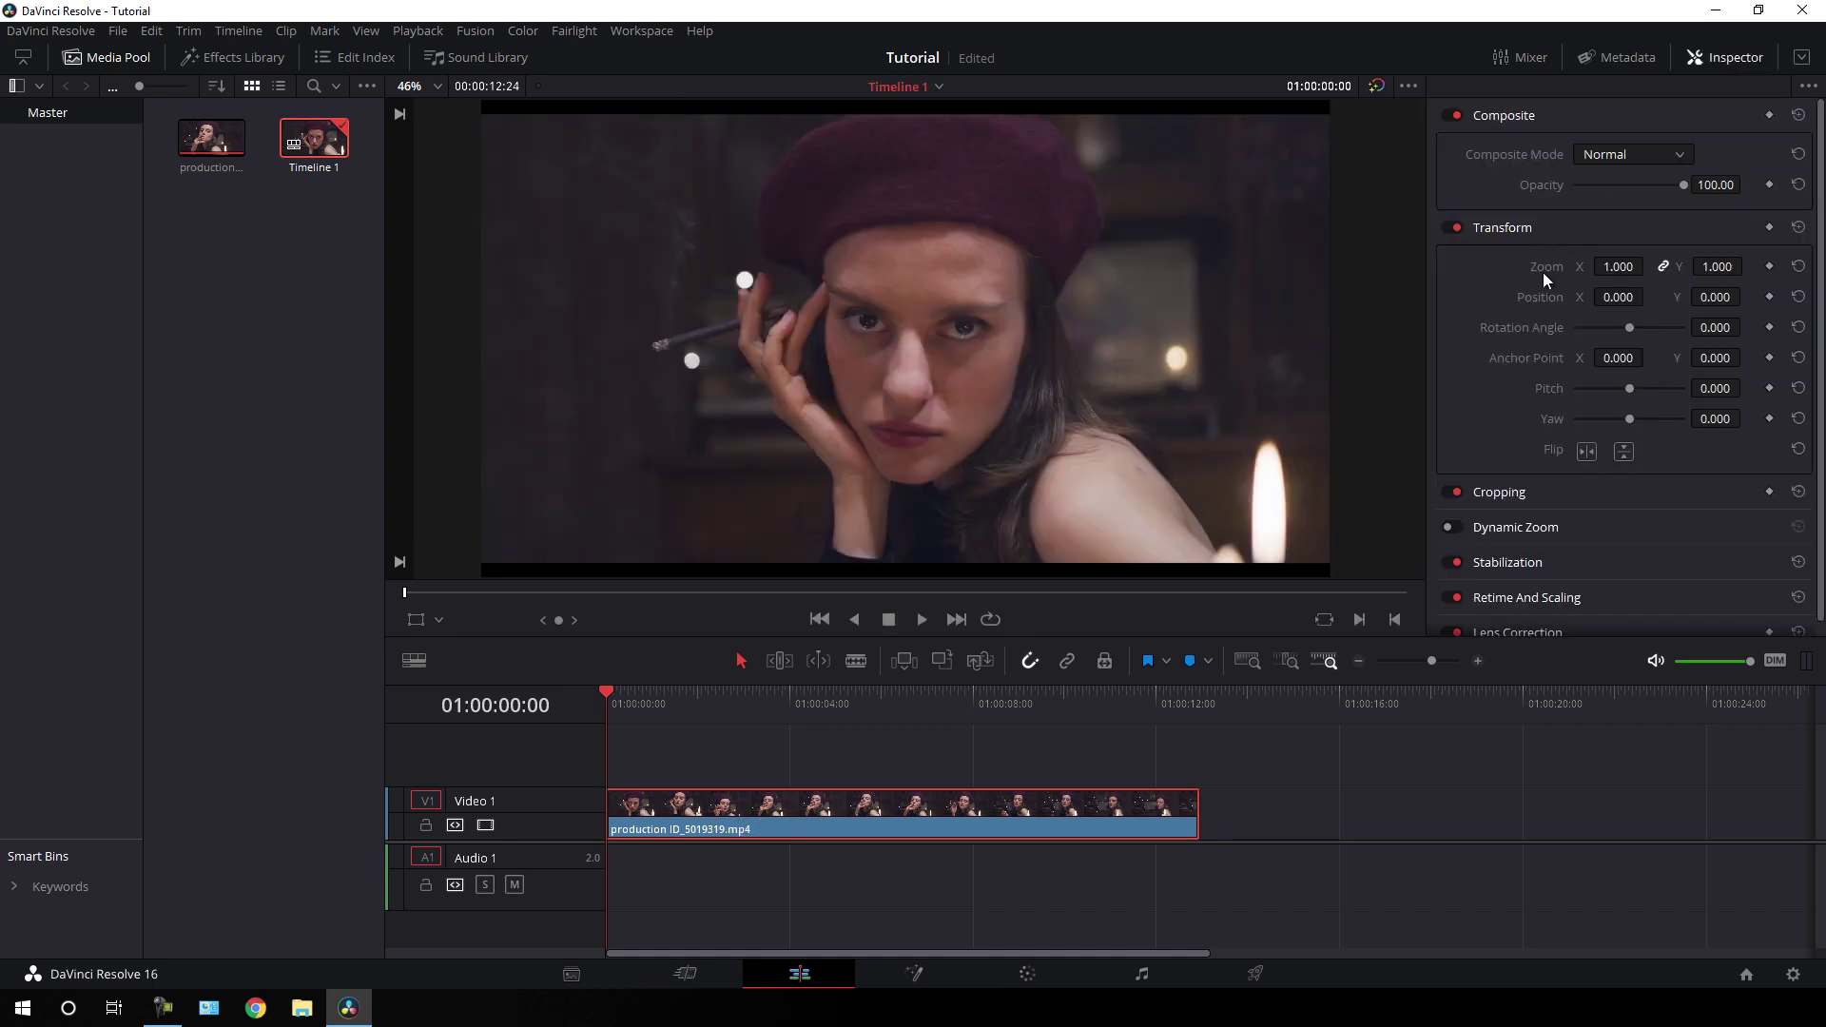
{"action": "left_click_drag", "start_coordinate": [1609, 266], "coordinate": [1650, 264]}
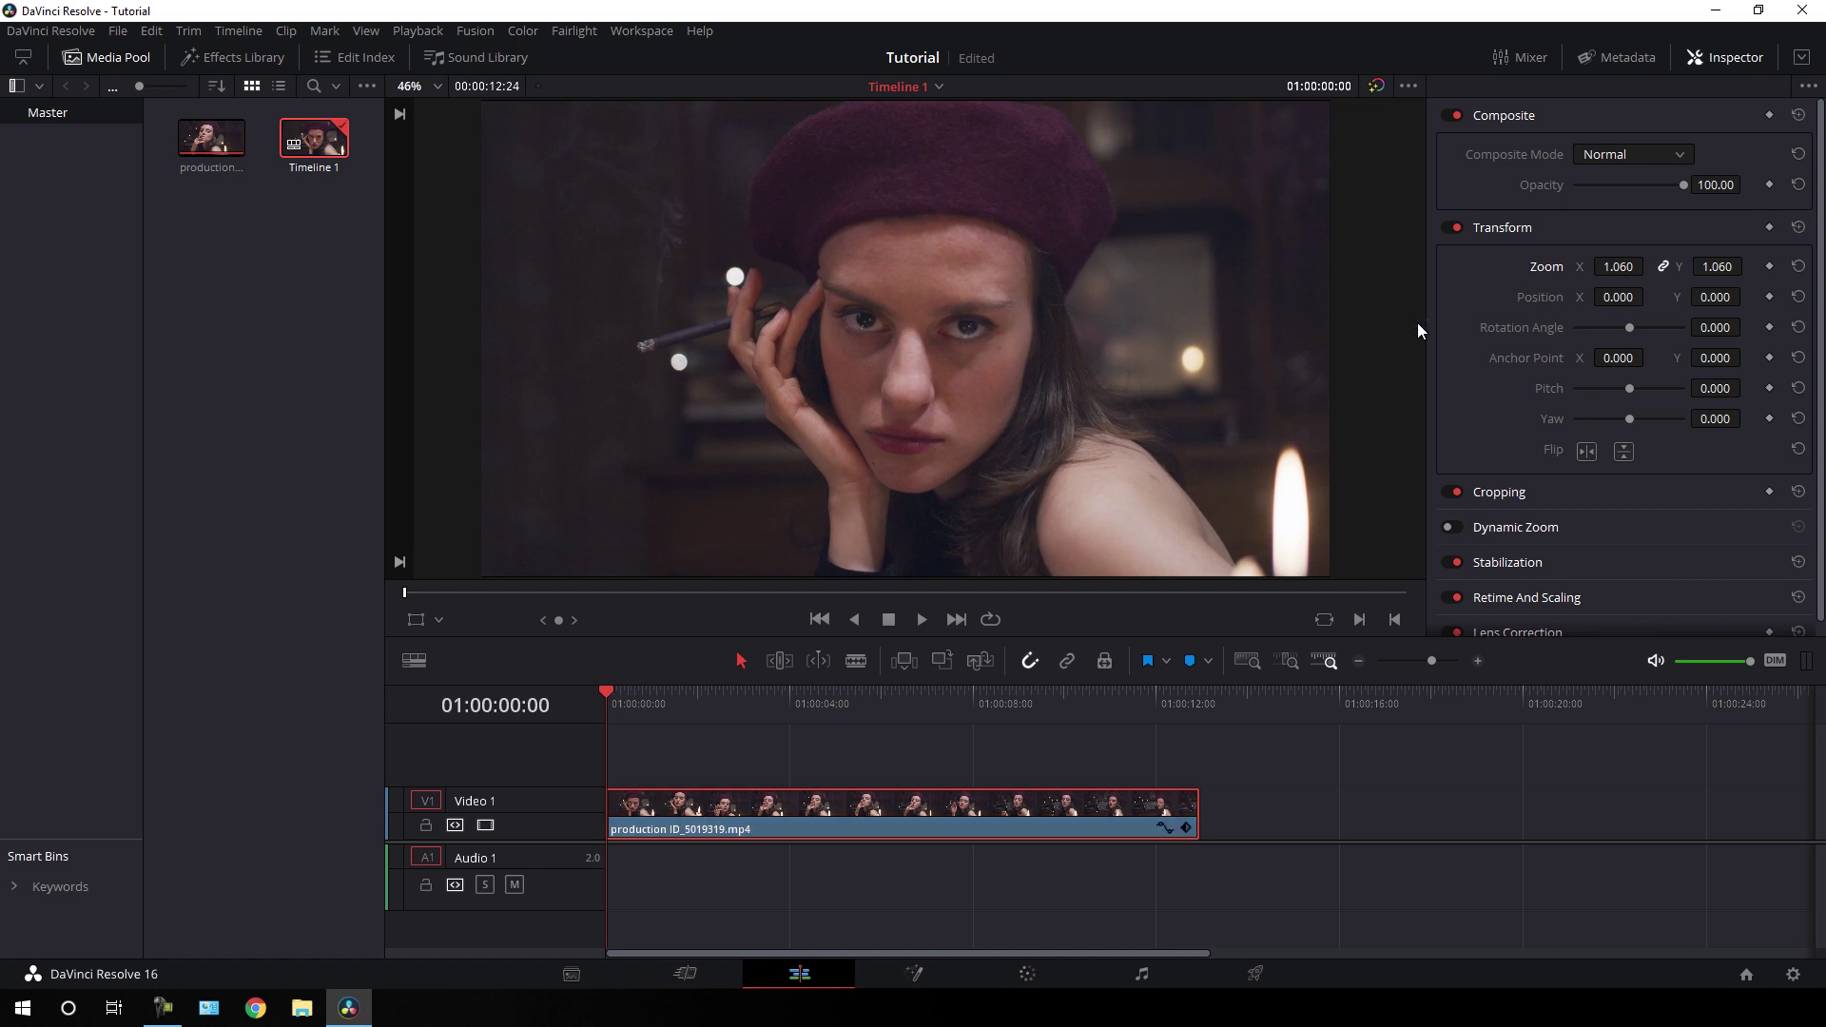
{"action": "left_click", "coordinate": [1732, 57]}
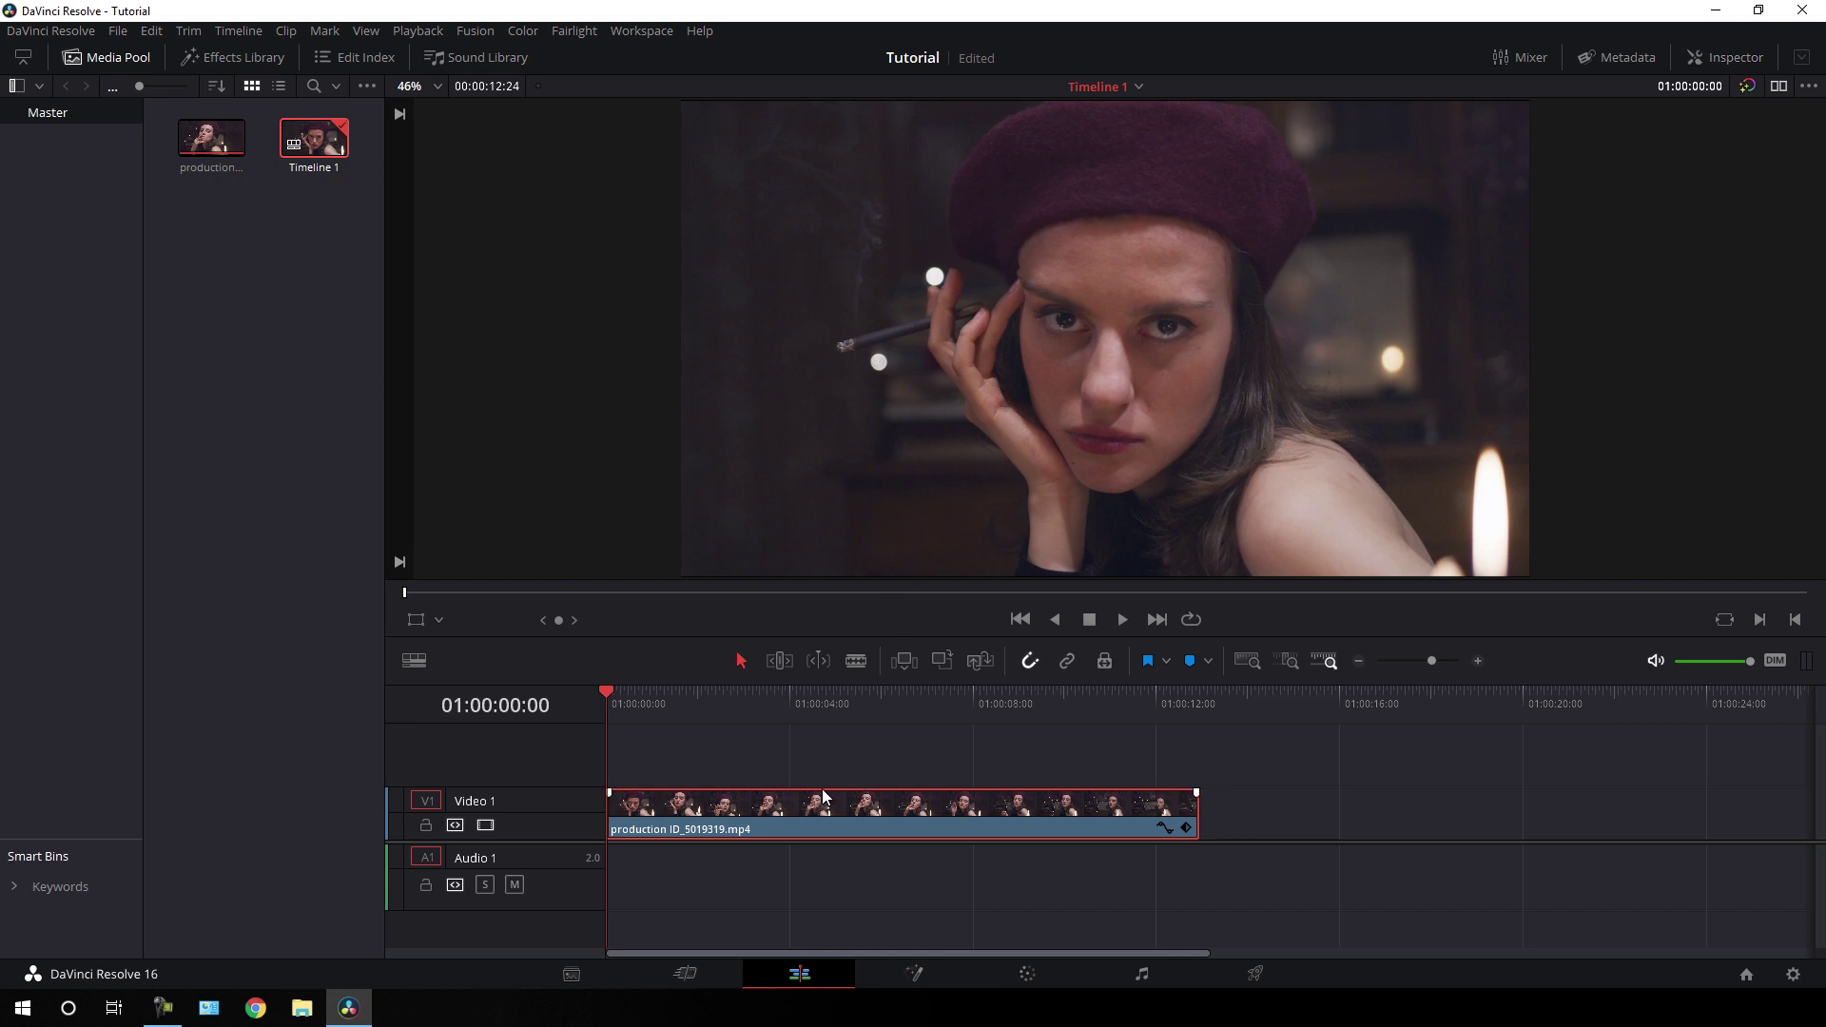
- Convert the timeline clip into Fusion Clip 1 and open it on the Fusion page
{"action": "right_click", "coordinate": [761, 814]}
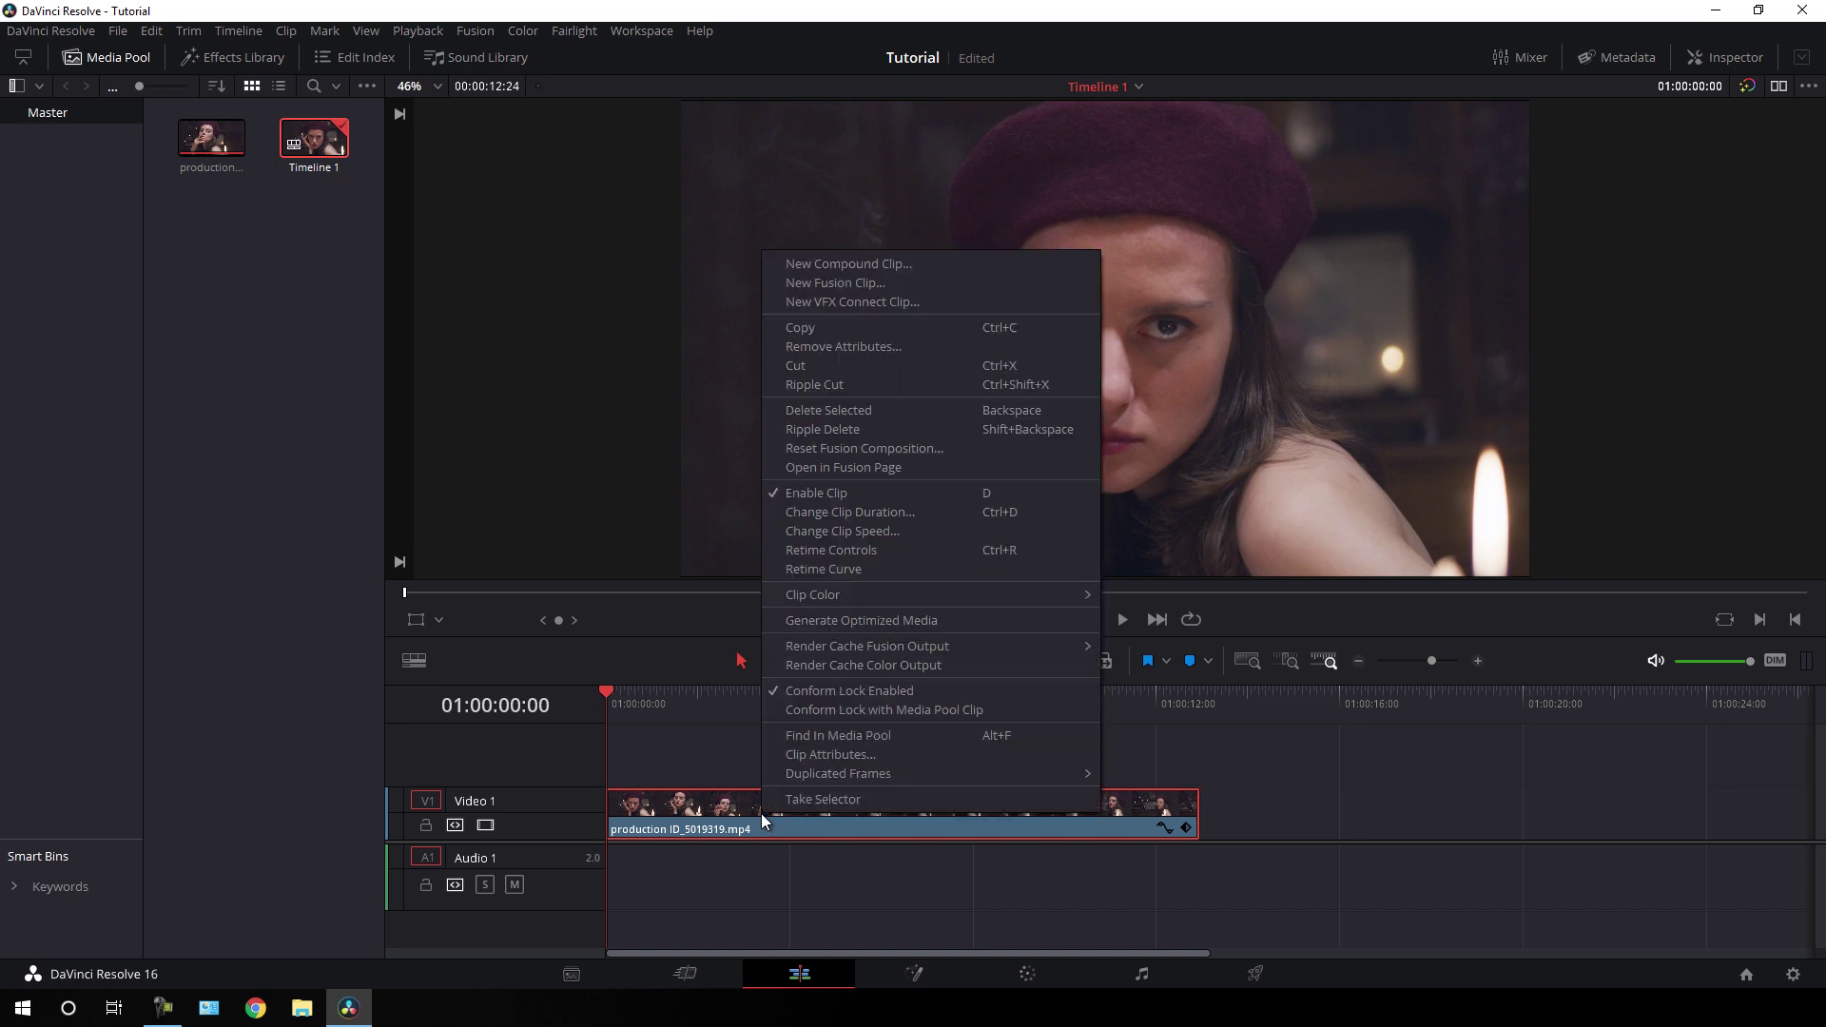
{"action": "left_click", "coordinate": [859, 284]}
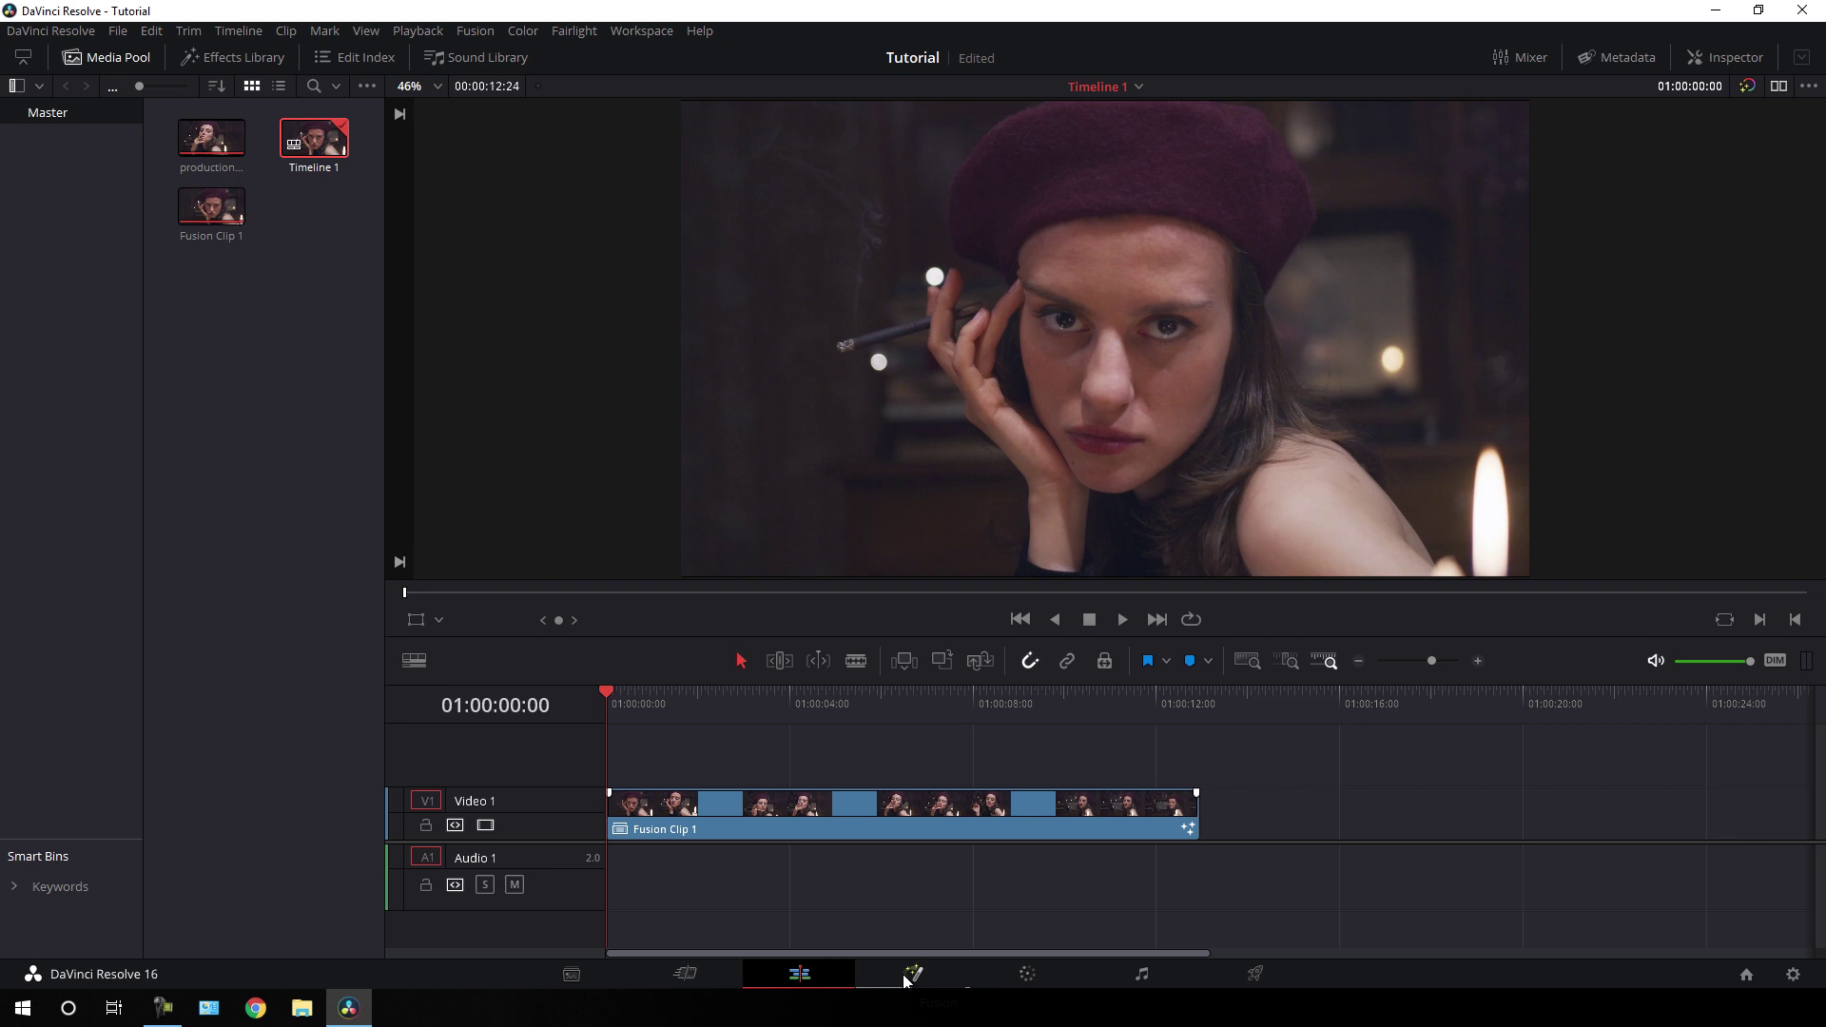
{"action": "left_click", "coordinate": [905, 977]}
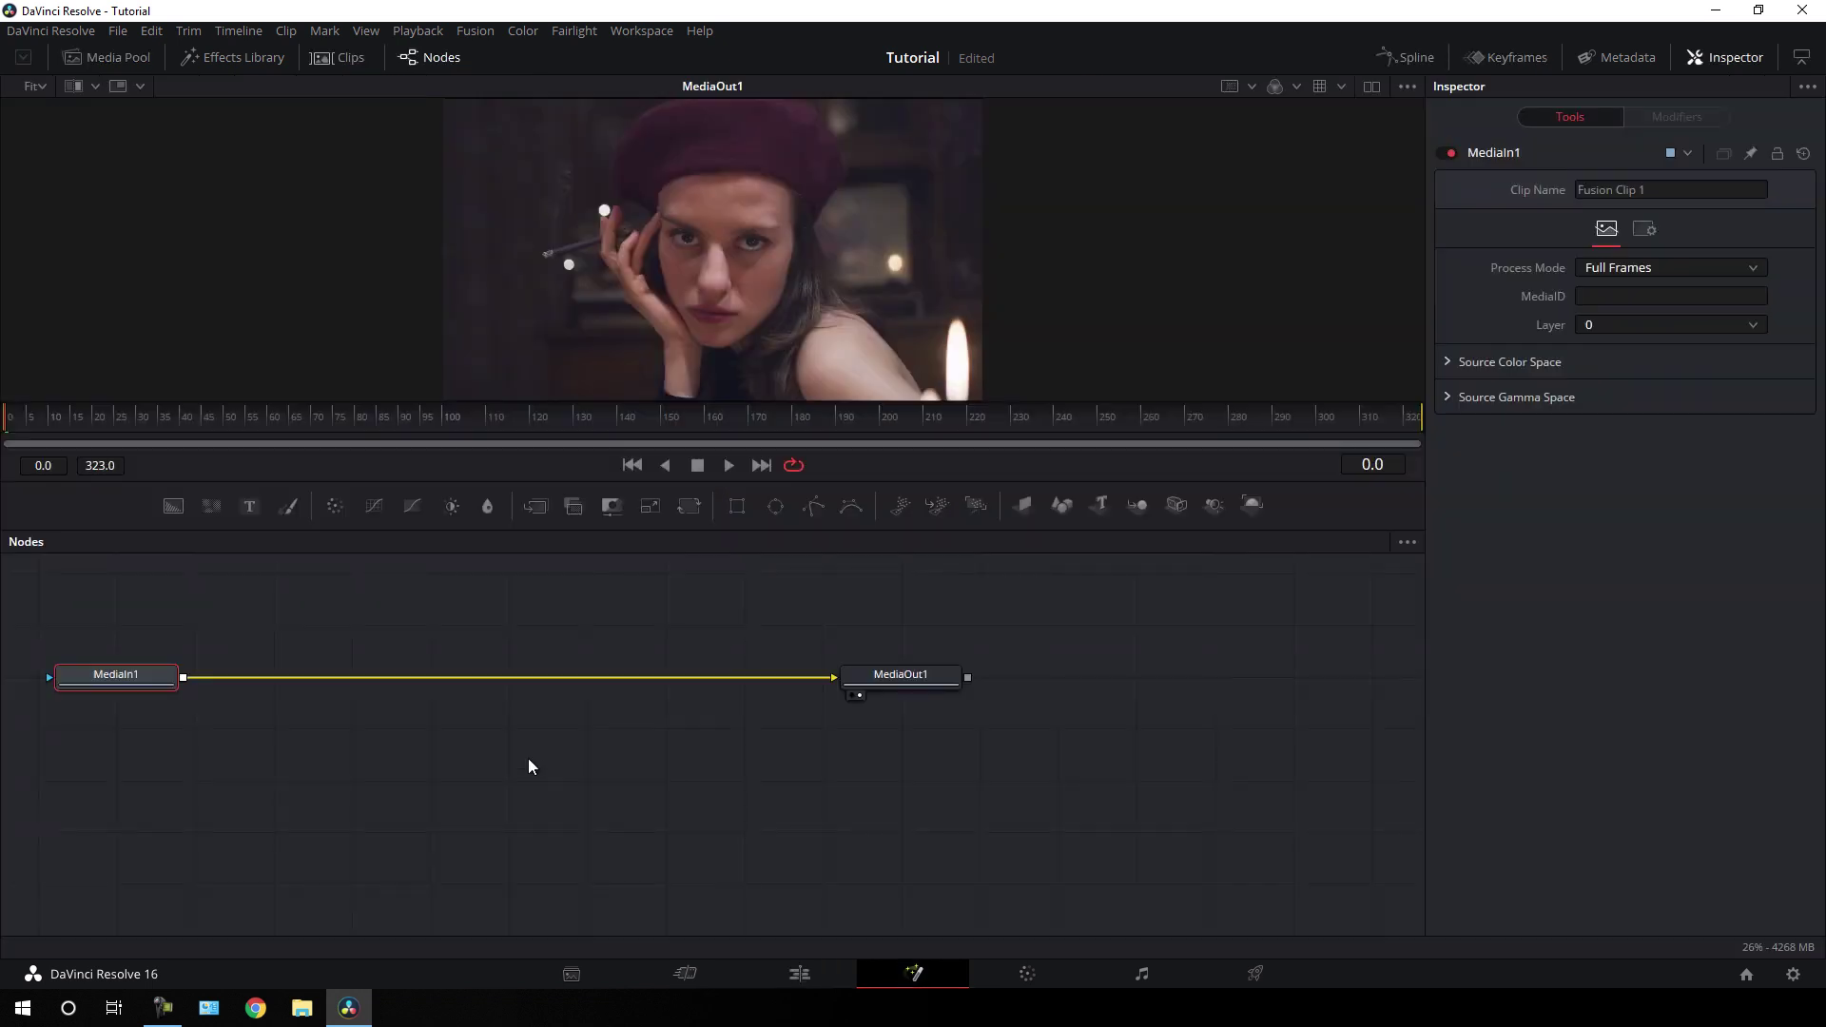
- Disconnect MediaIn1 from MediaOut1 and spread the two nodes apart in the node graph
{"action": "left_click_drag", "start_coordinate": [405, 728], "coordinate": [482, 765]}
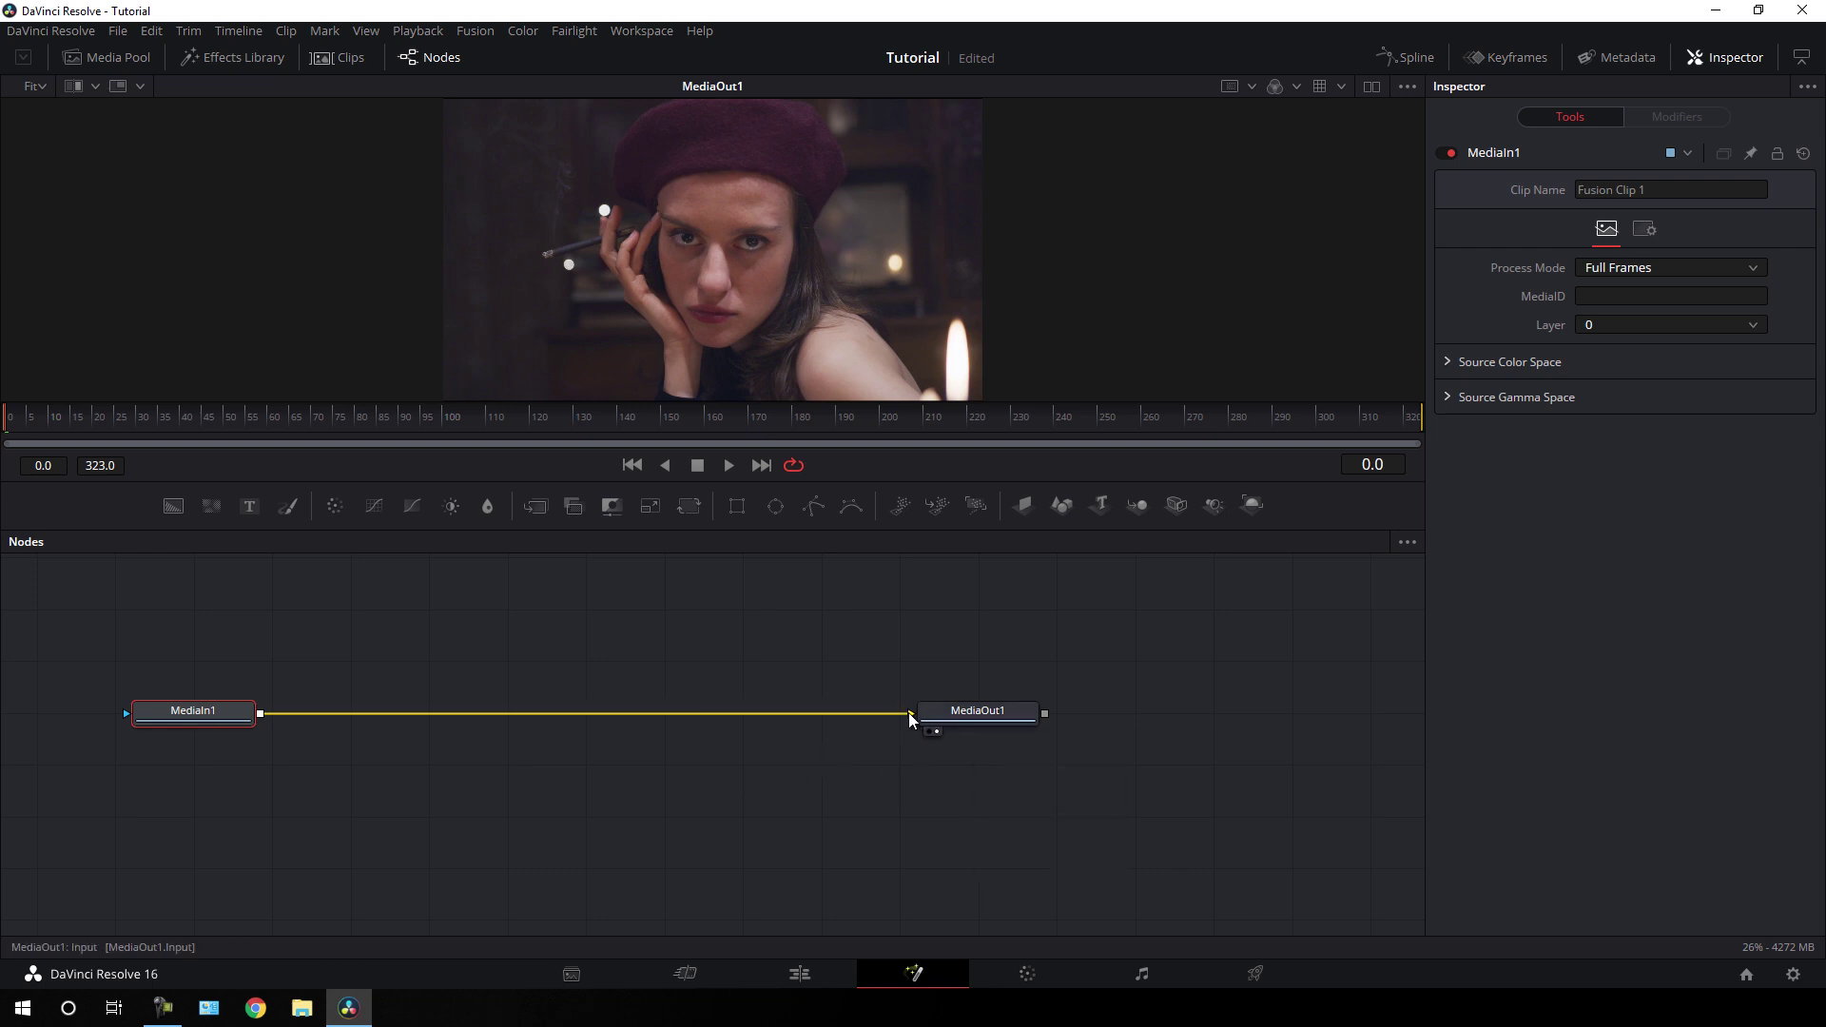
{"action": "left_click_drag", "start_coordinate": [909, 711], "coordinate": [730, 698]}
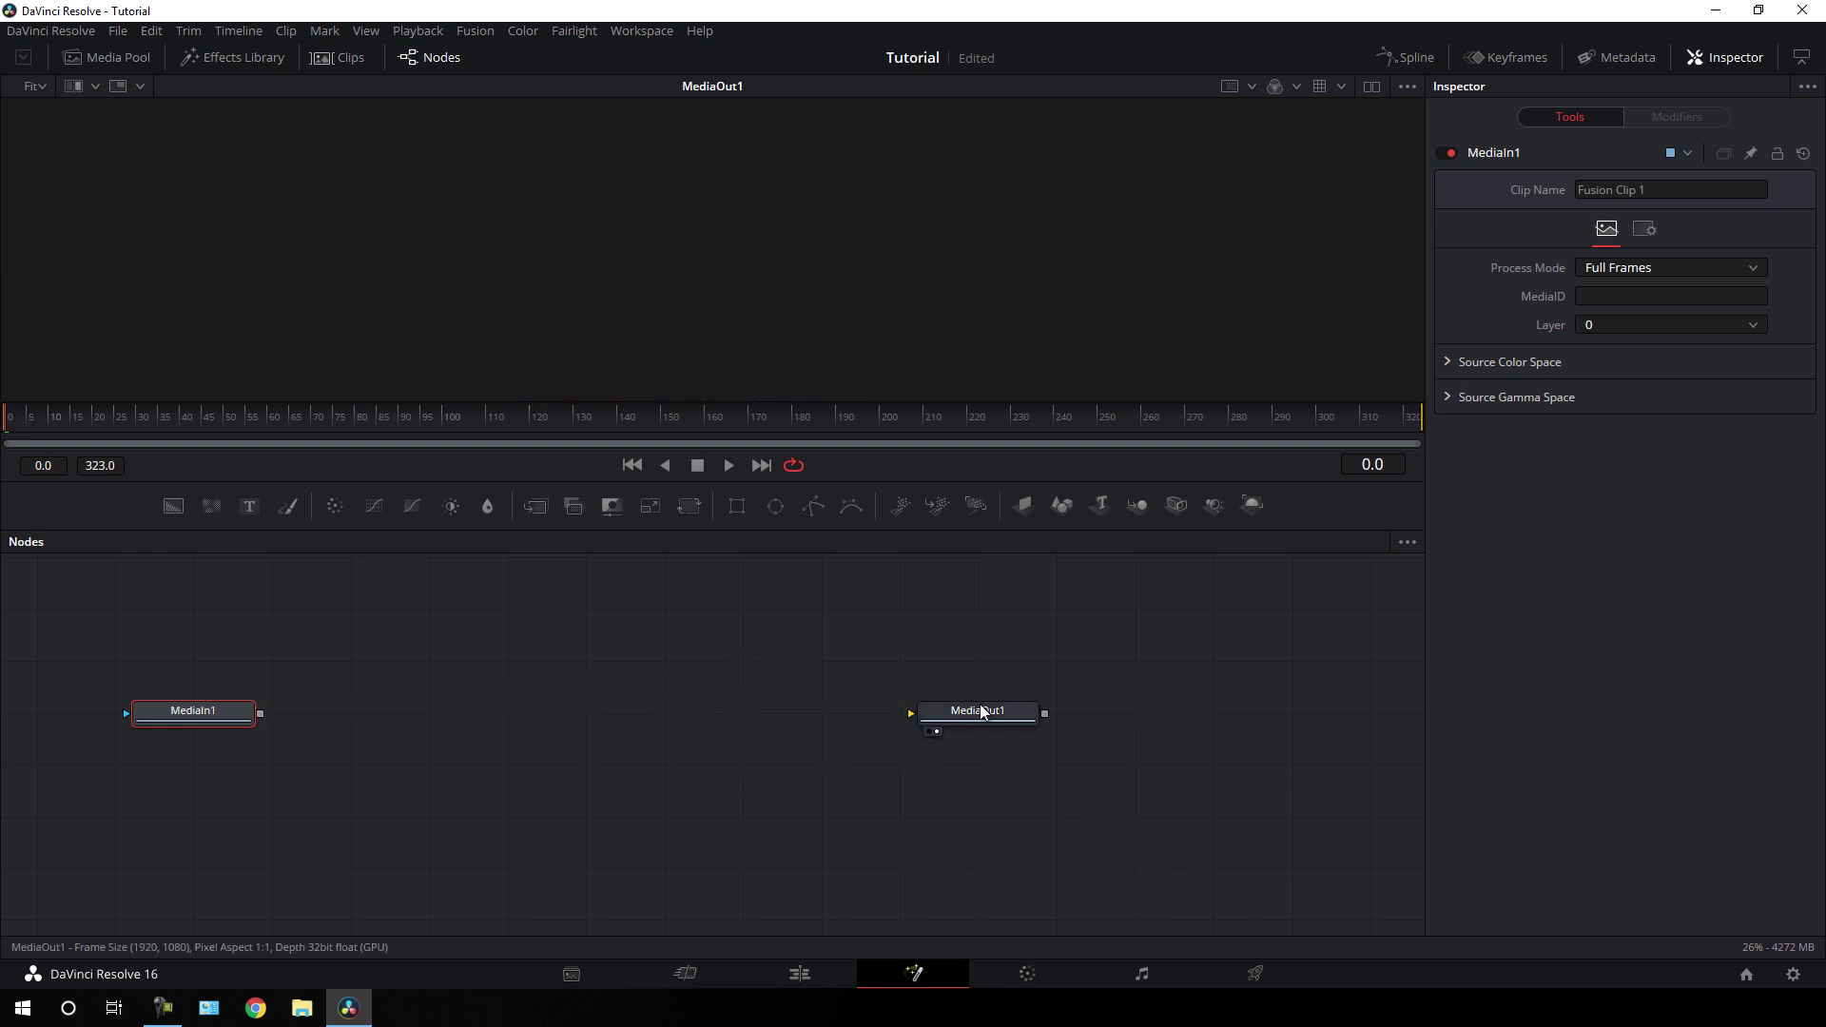
{"action": "left_click_drag", "start_coordinate": [970, 713], "coordinate": [1282, 867]}
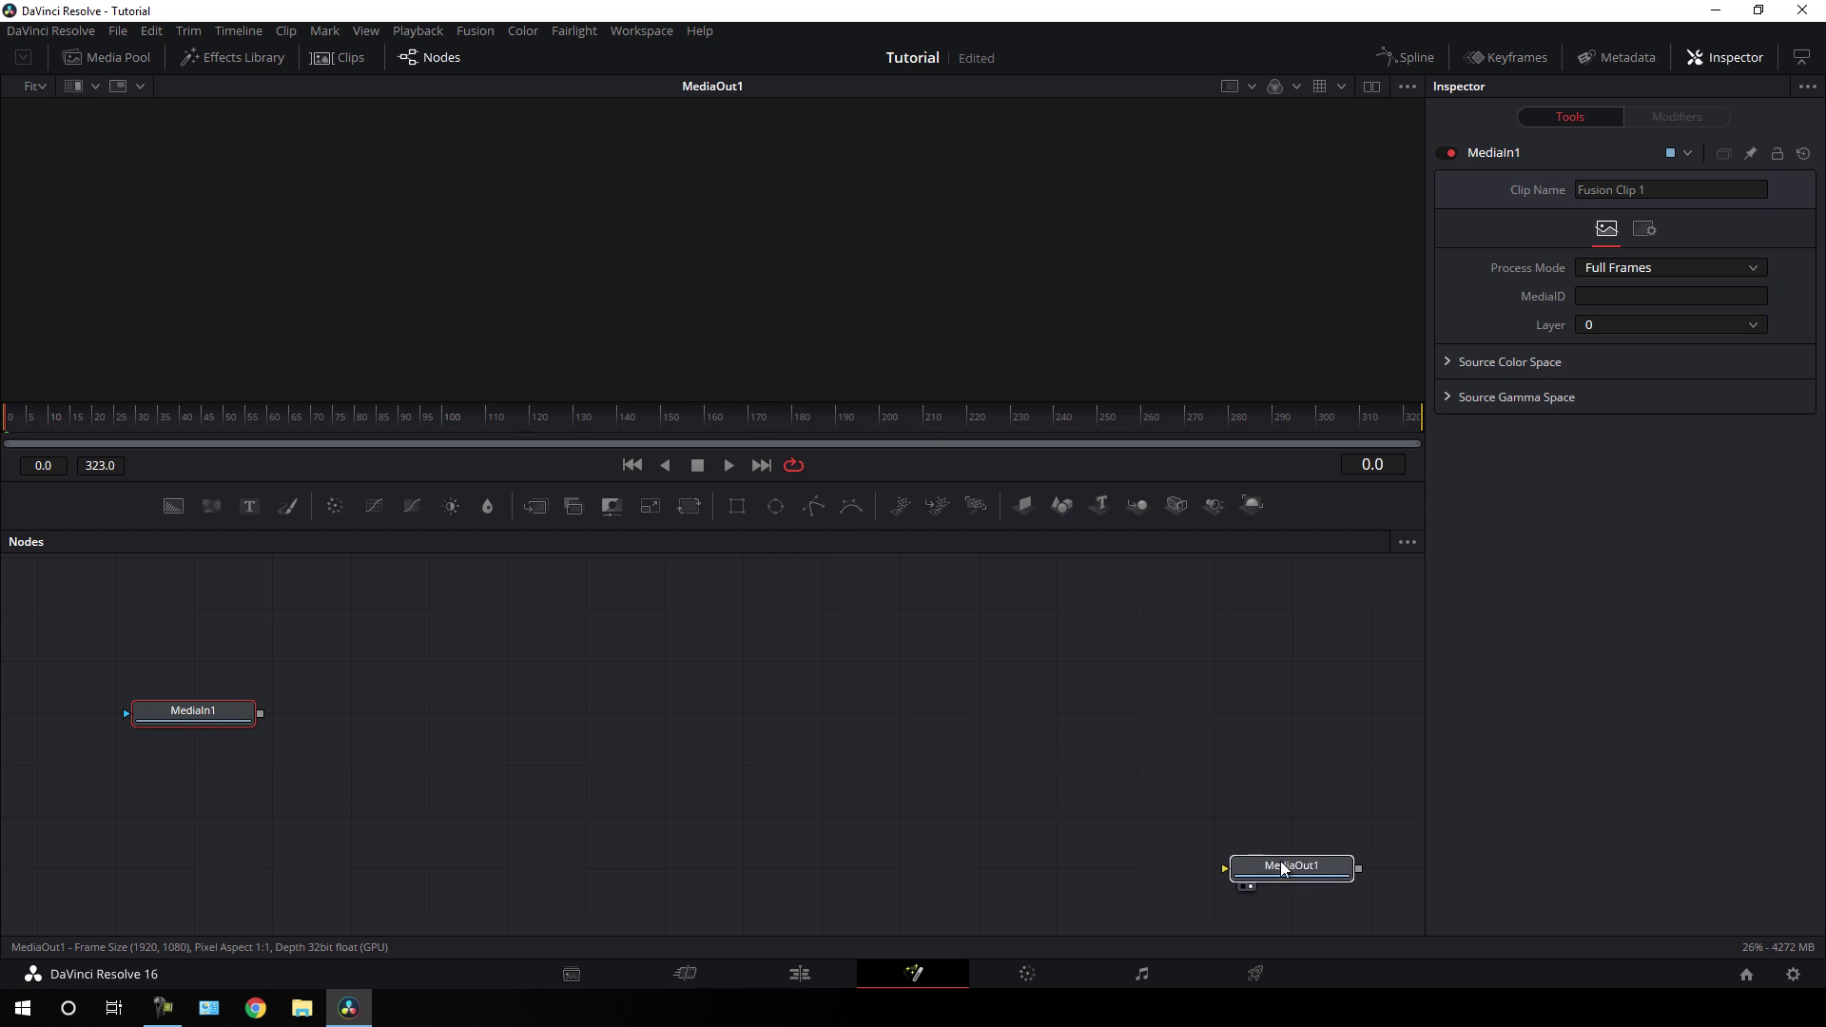
{"action": "left_click", "coordinate": [1282, 867]}
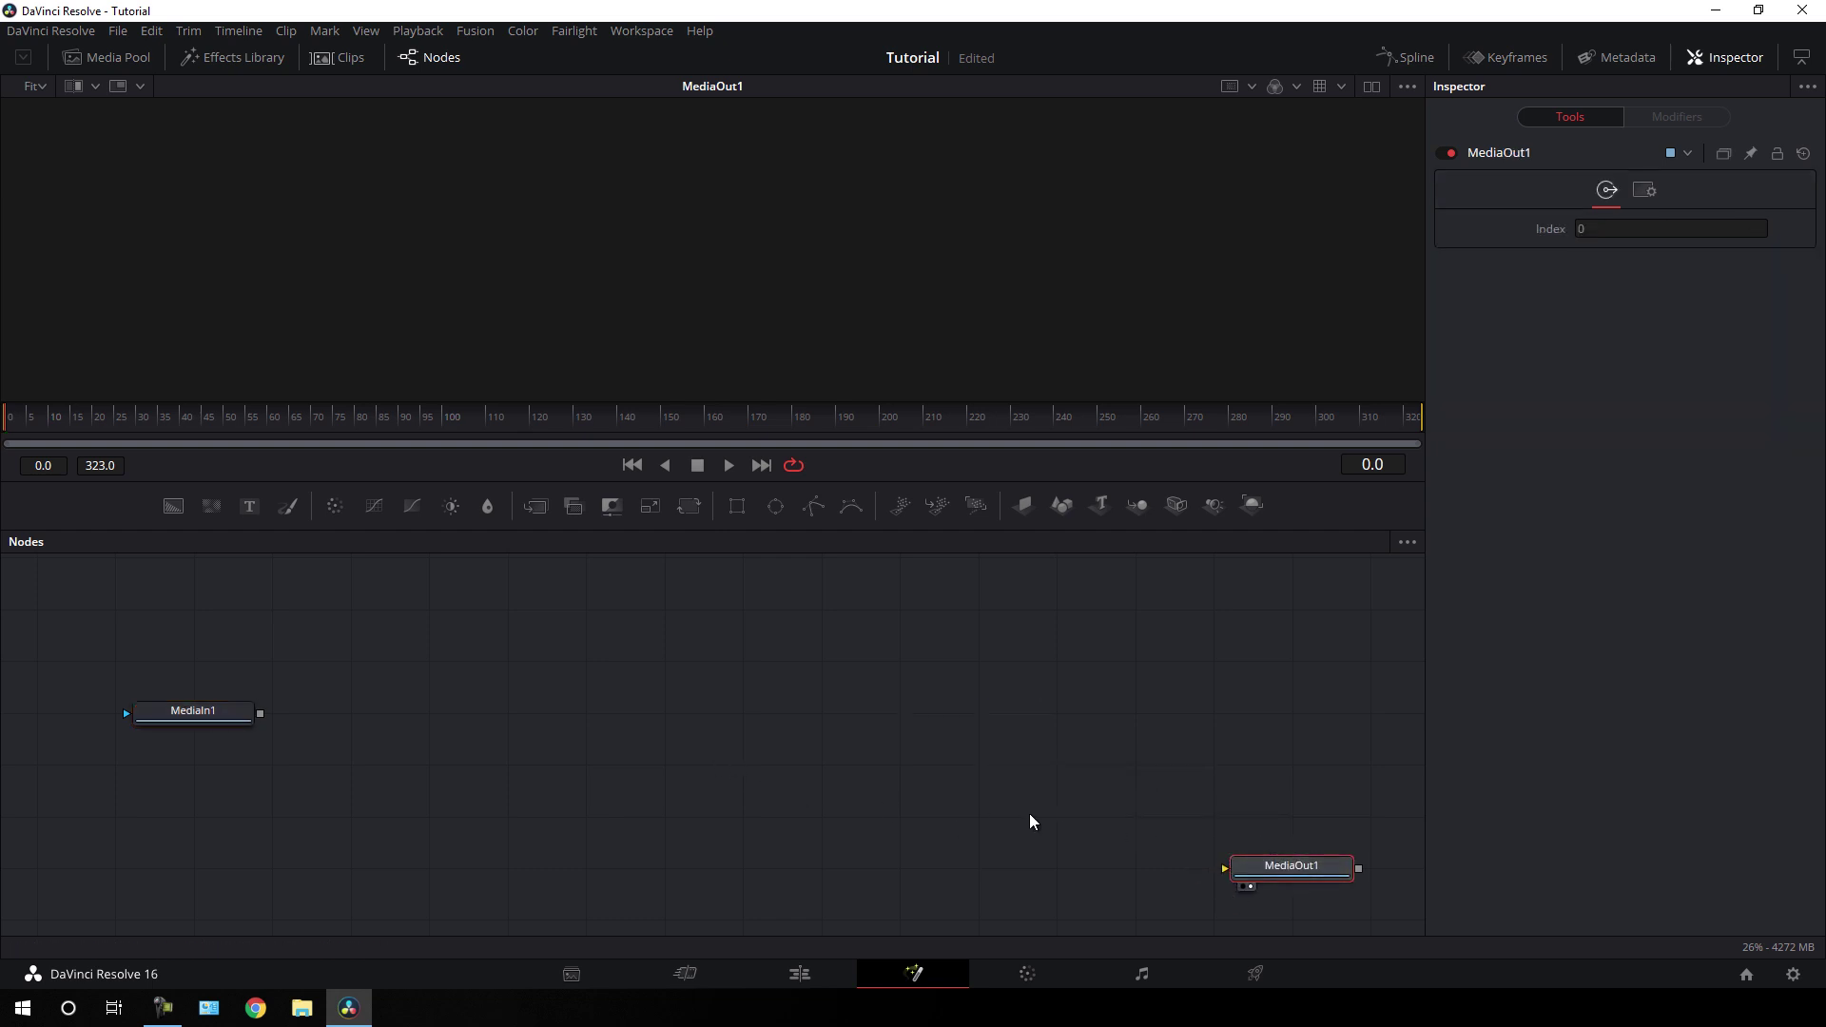
{"action": "left_click_drag", "start_coordinate": [193, 714], "coordinate": [476, 197]}
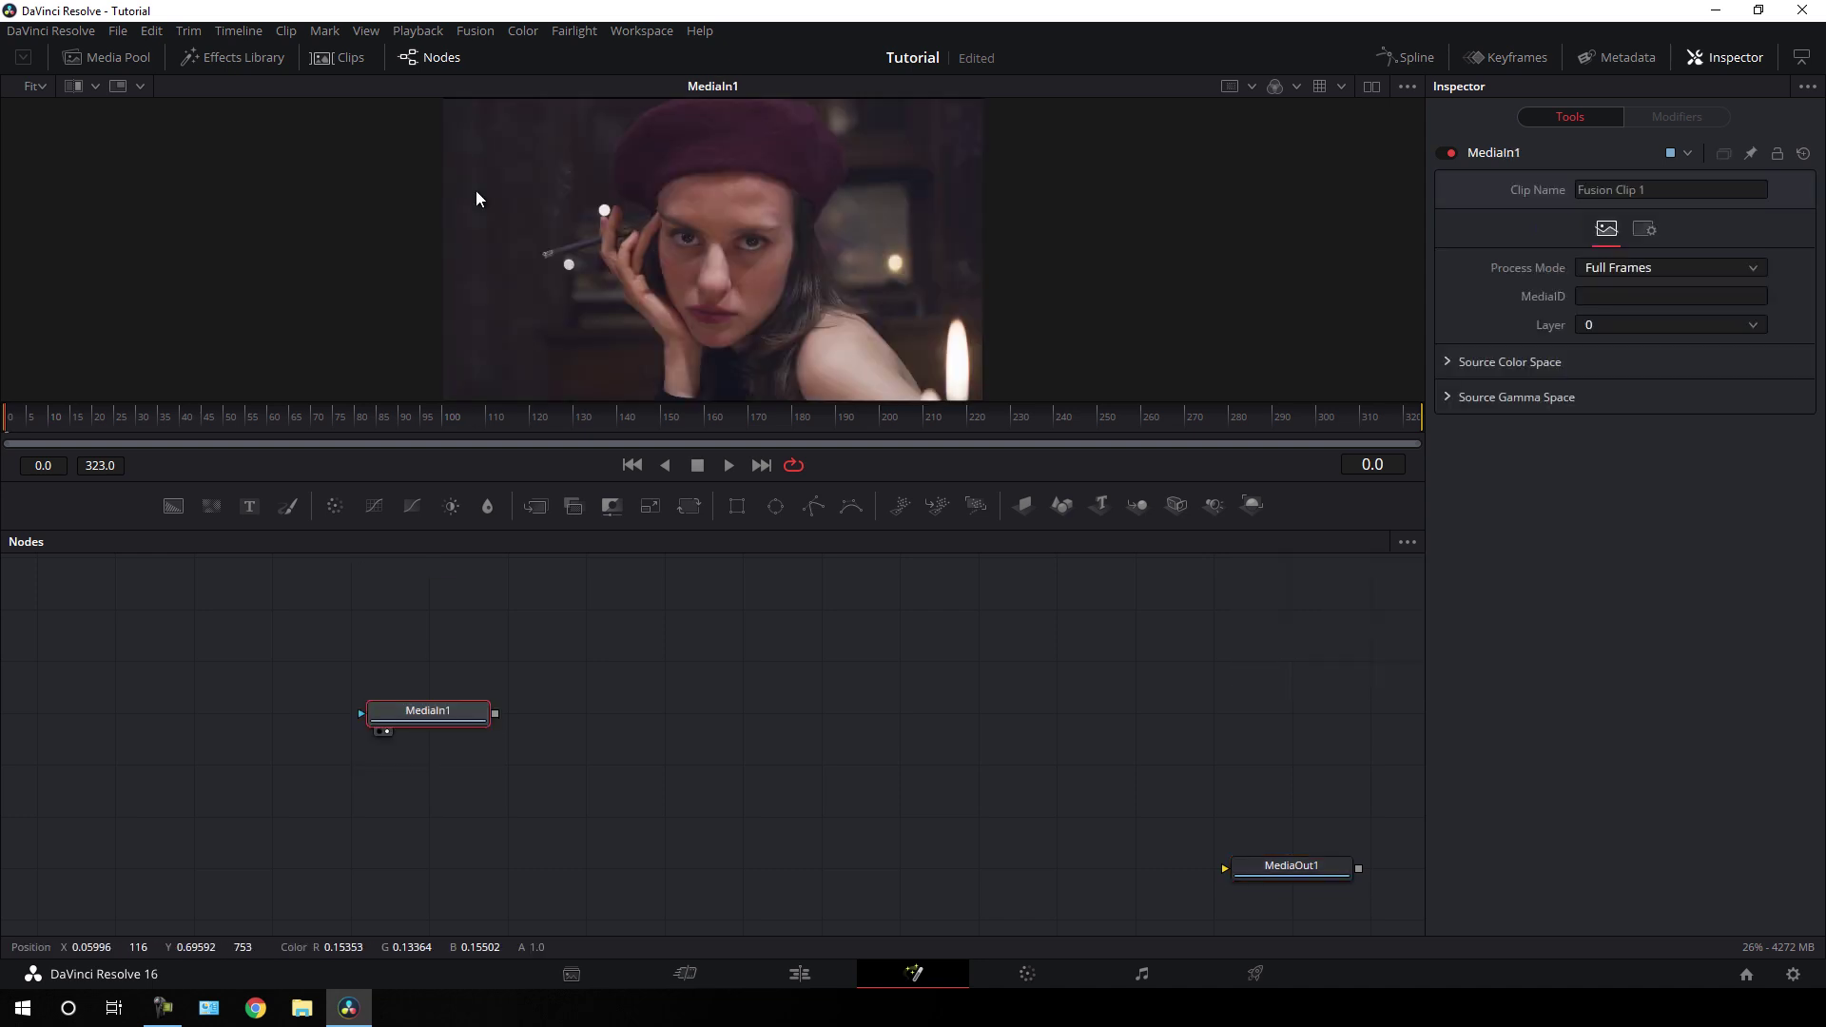
- Rename the MediaIn1 node to Media and shift it left
{"action": "key", "text": "F2"}
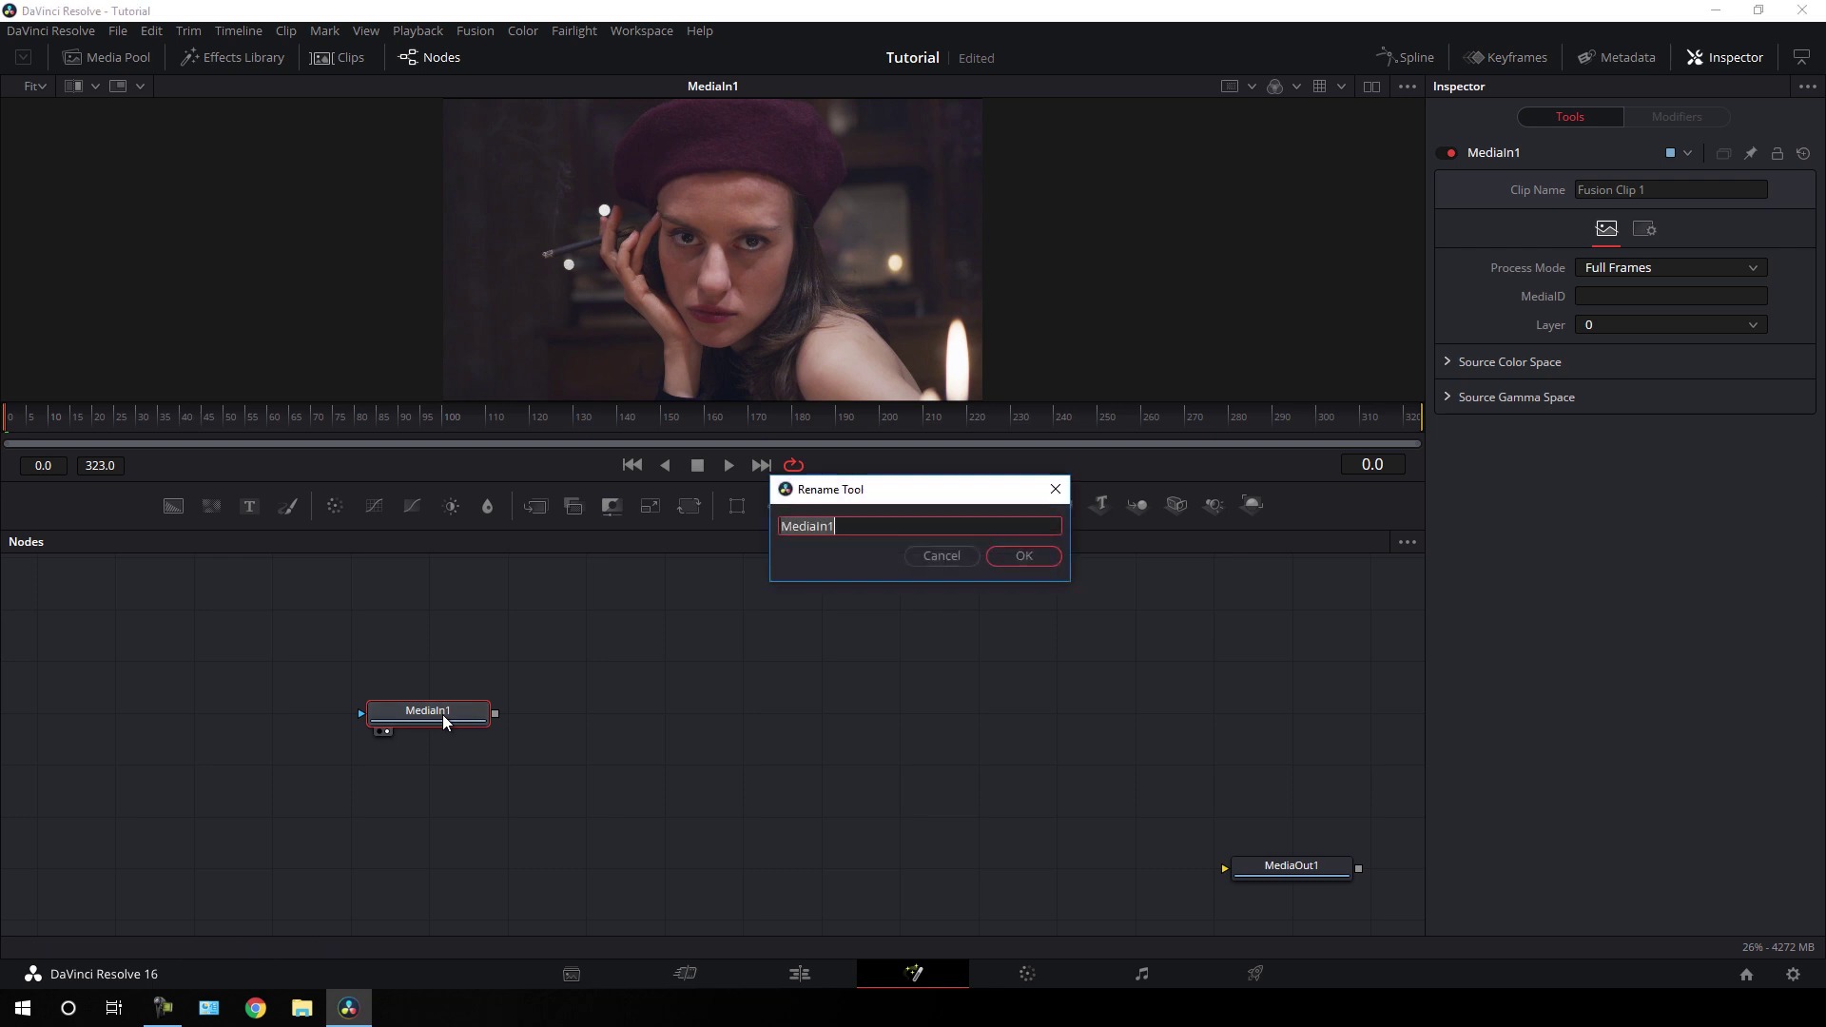
{"action": "left_click", "coordinate": [840, 526]}
{"action": "left_click_drag", "start_coordinate": [816, 526], "coordinate": [845, 526]}
{"action": "key", "text": "BackSpace"}
{"action": "left_click", "coordinate": [1018, 561]}
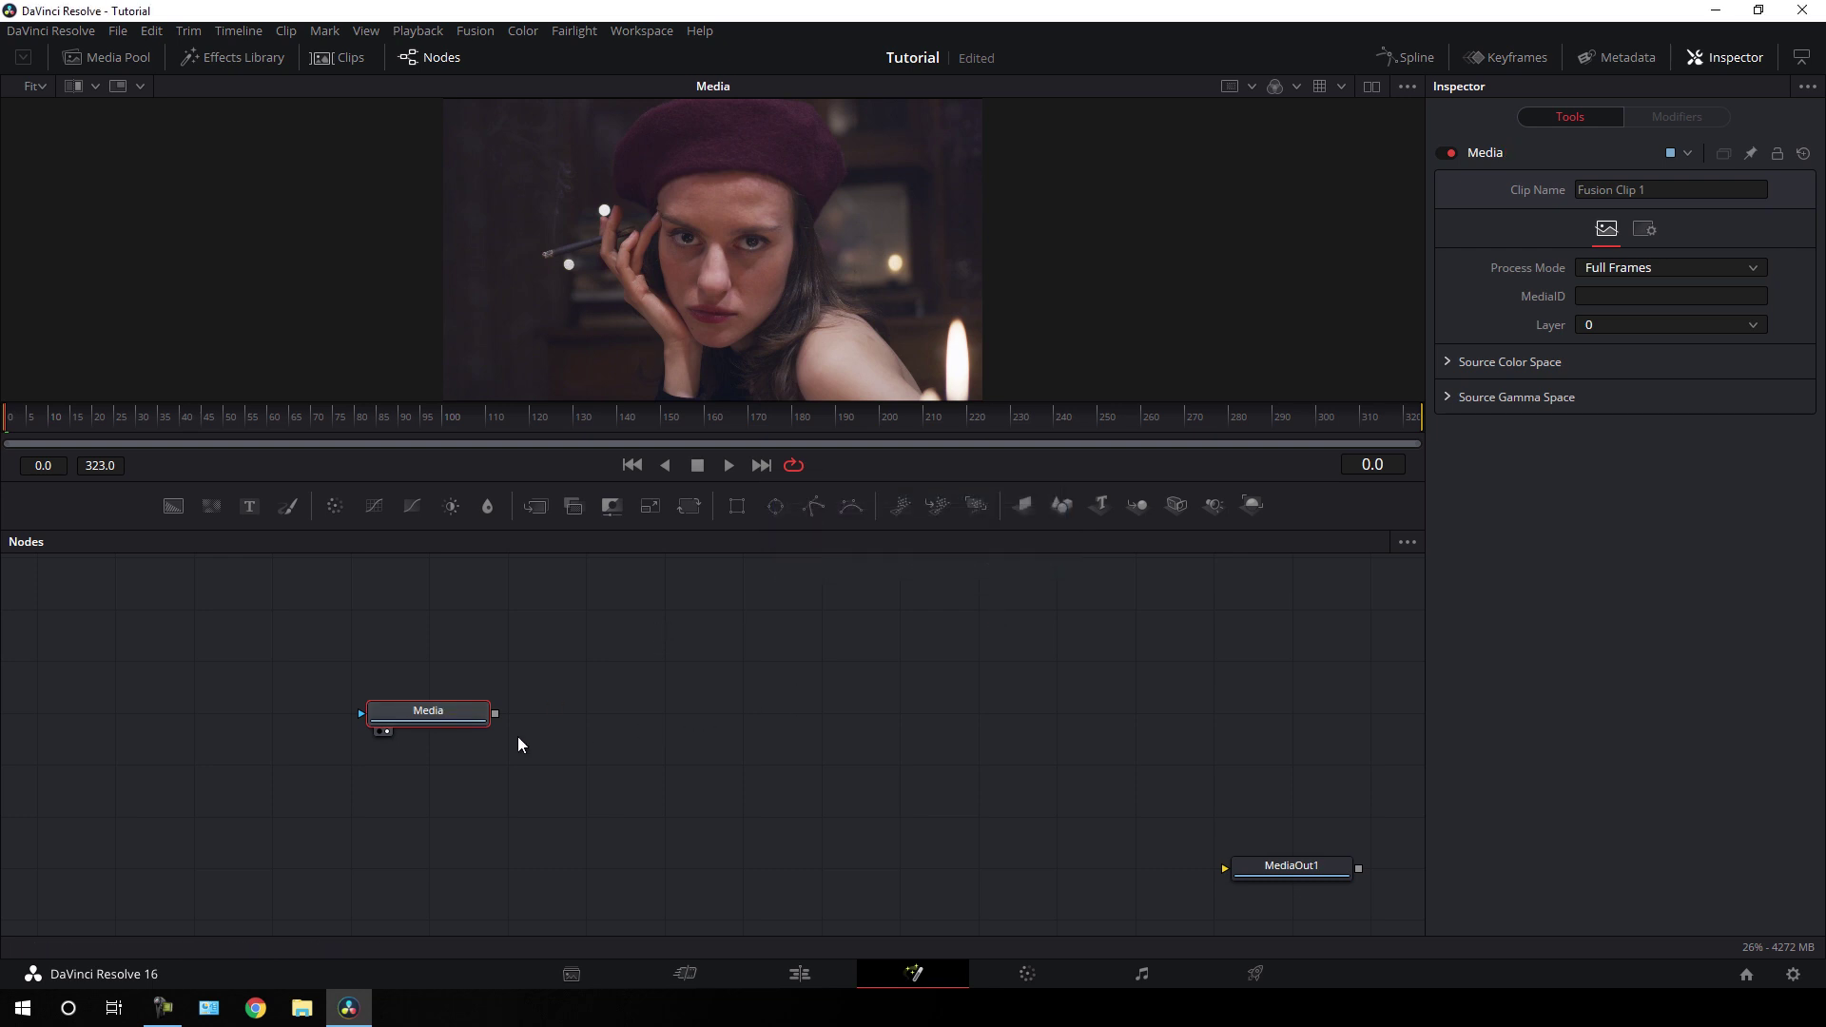
{"action": "left_click_drag", "start_coordinate": [454, 720], "coordinate": [377, 720]}
{"action": "key", "text": "shift+space"}
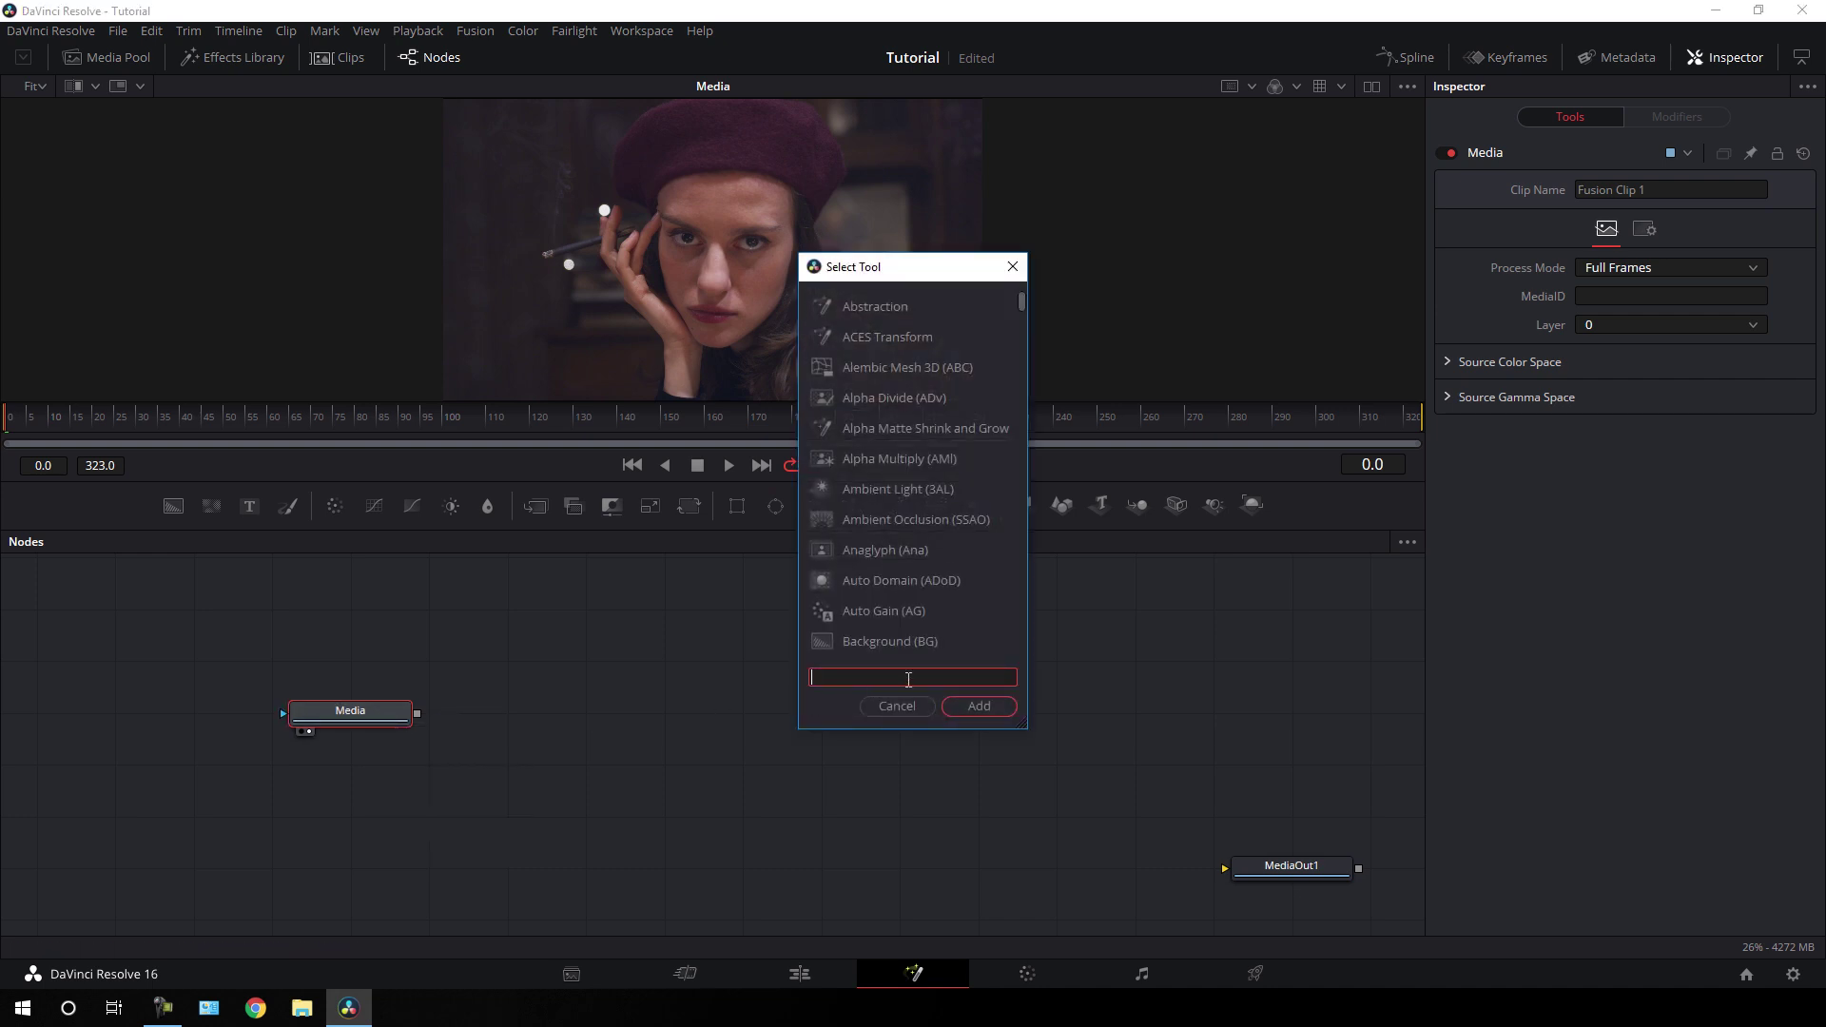
- Add a Channel Booleans node after Media, rename it RED, and show it in viewer 1
{"action": "type", "text": "chann"}
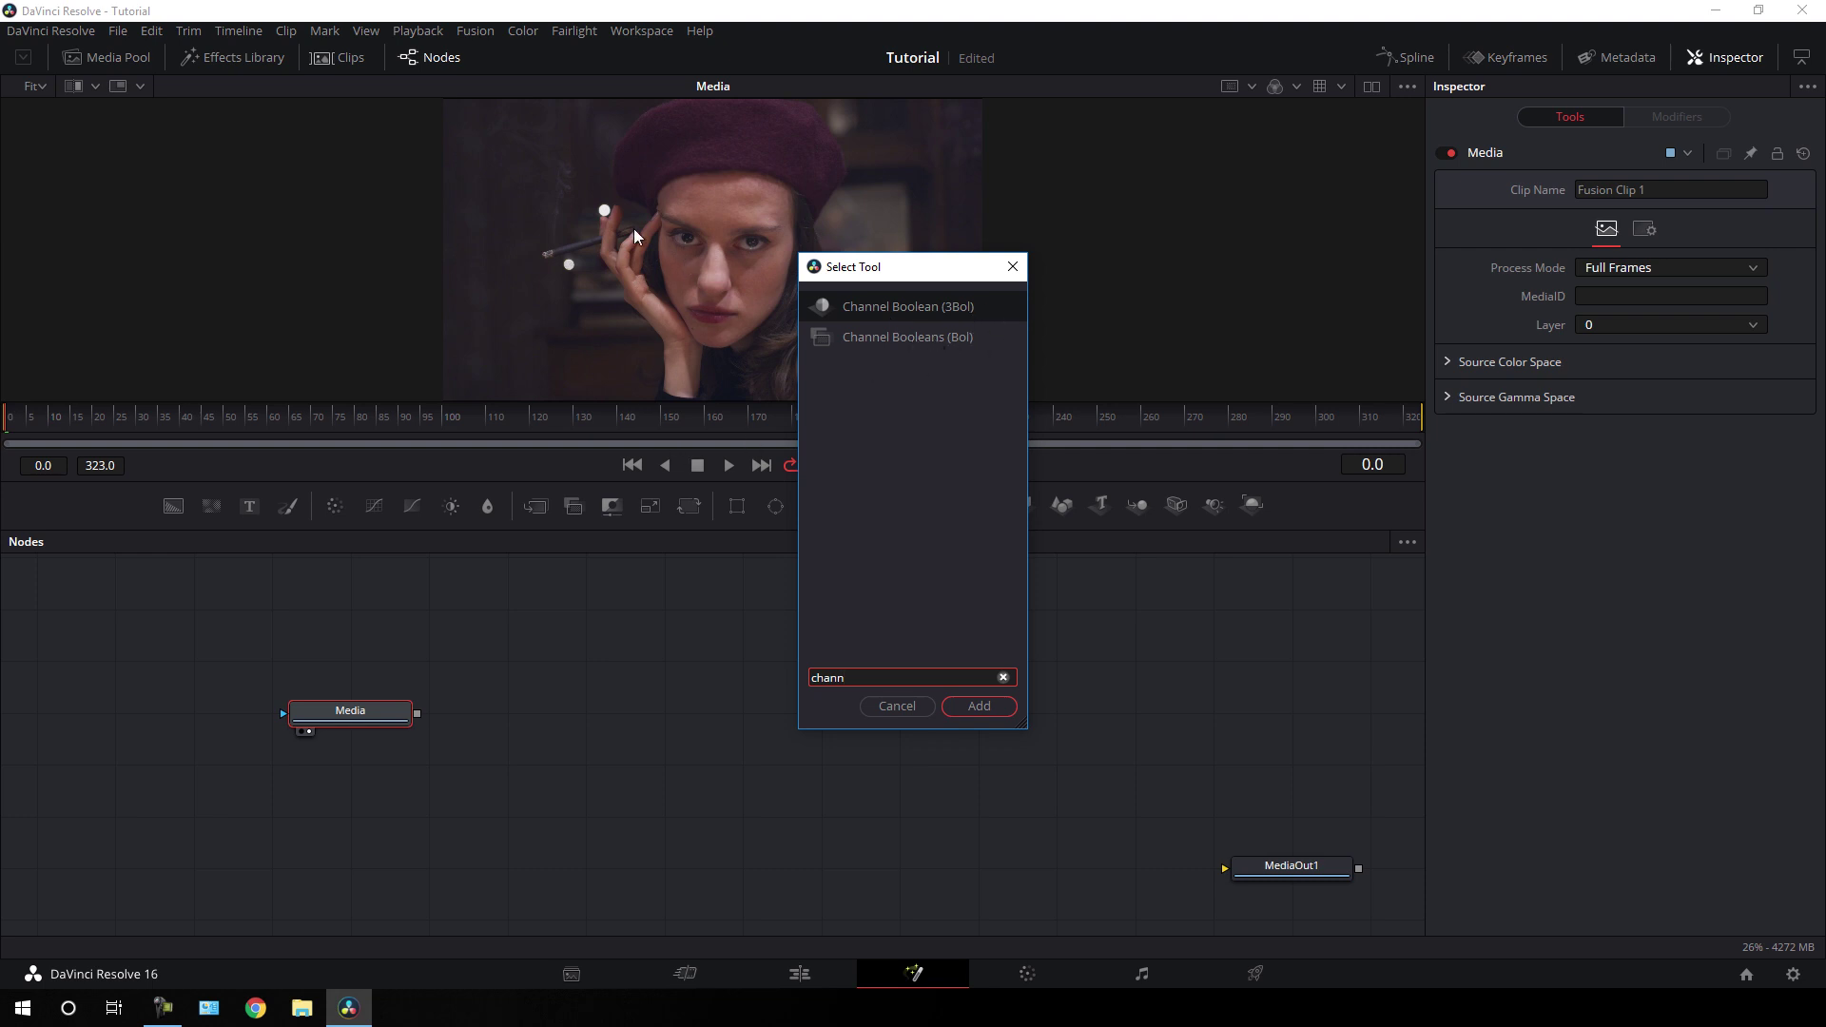
{"action": "left_click", "coordinate": [922, 335]}
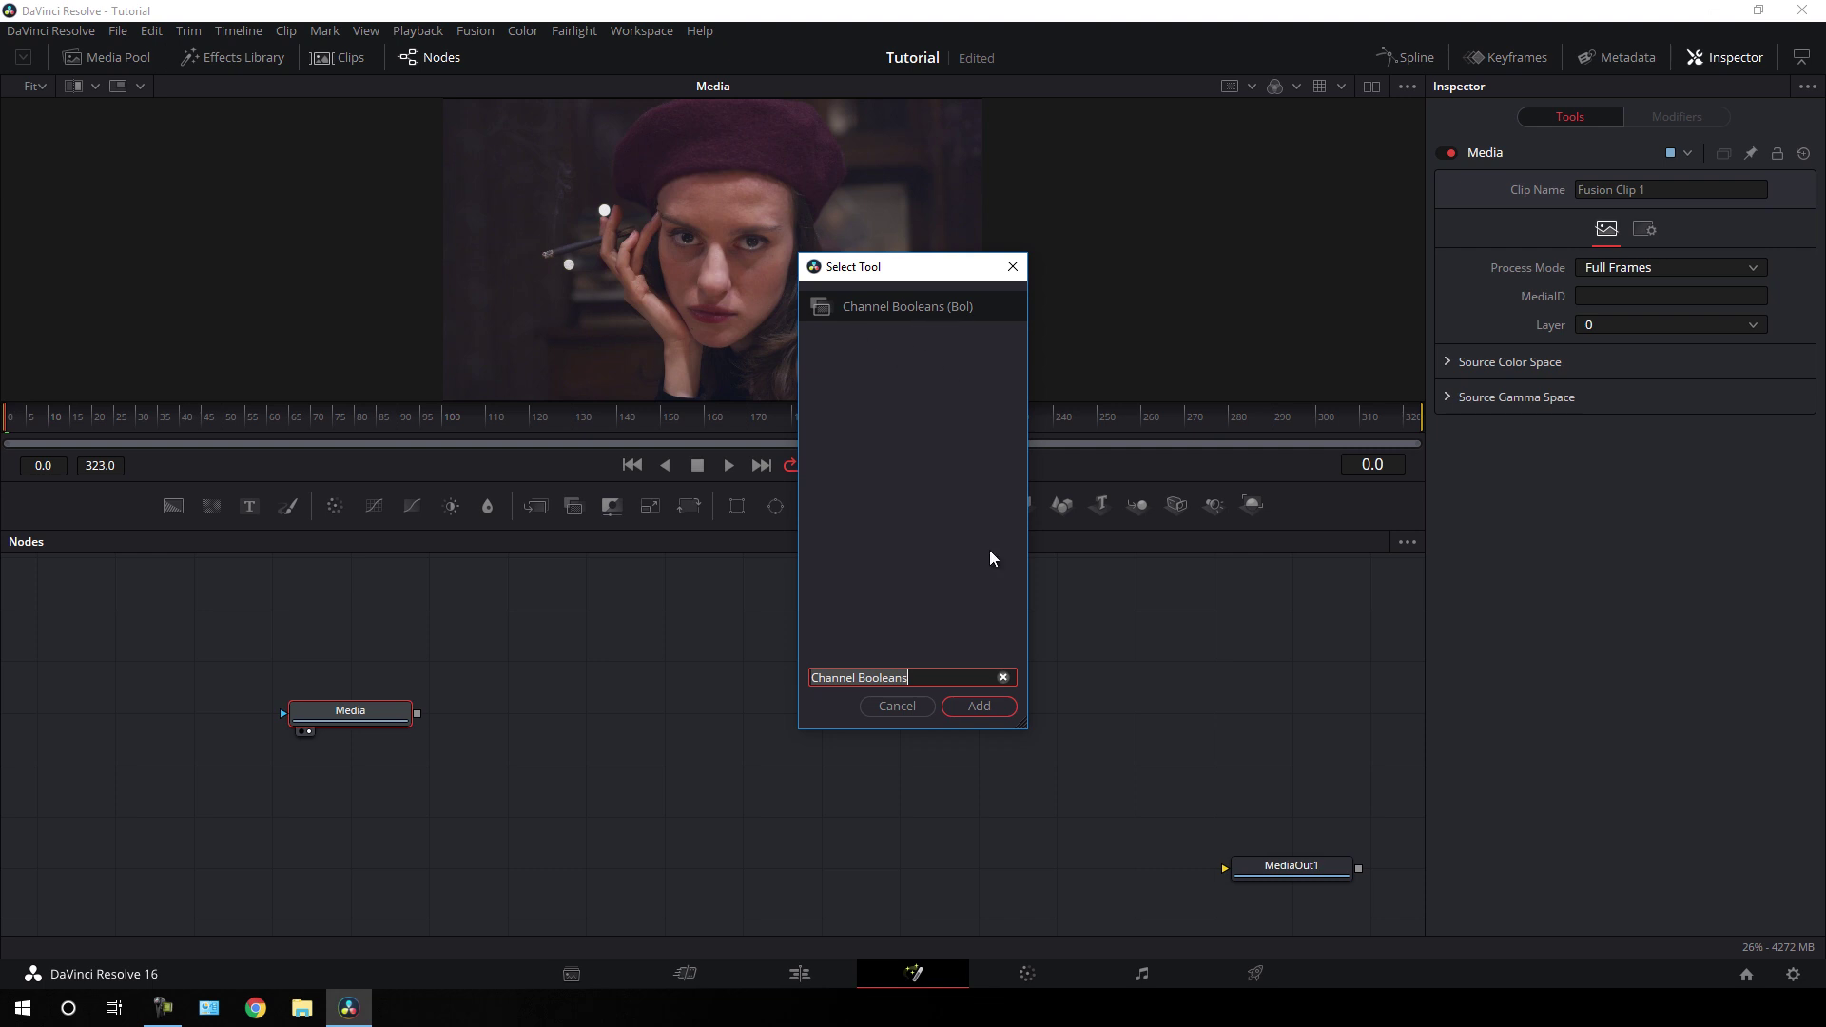
{"action": "left_click", "coordinate": [978, 706]}
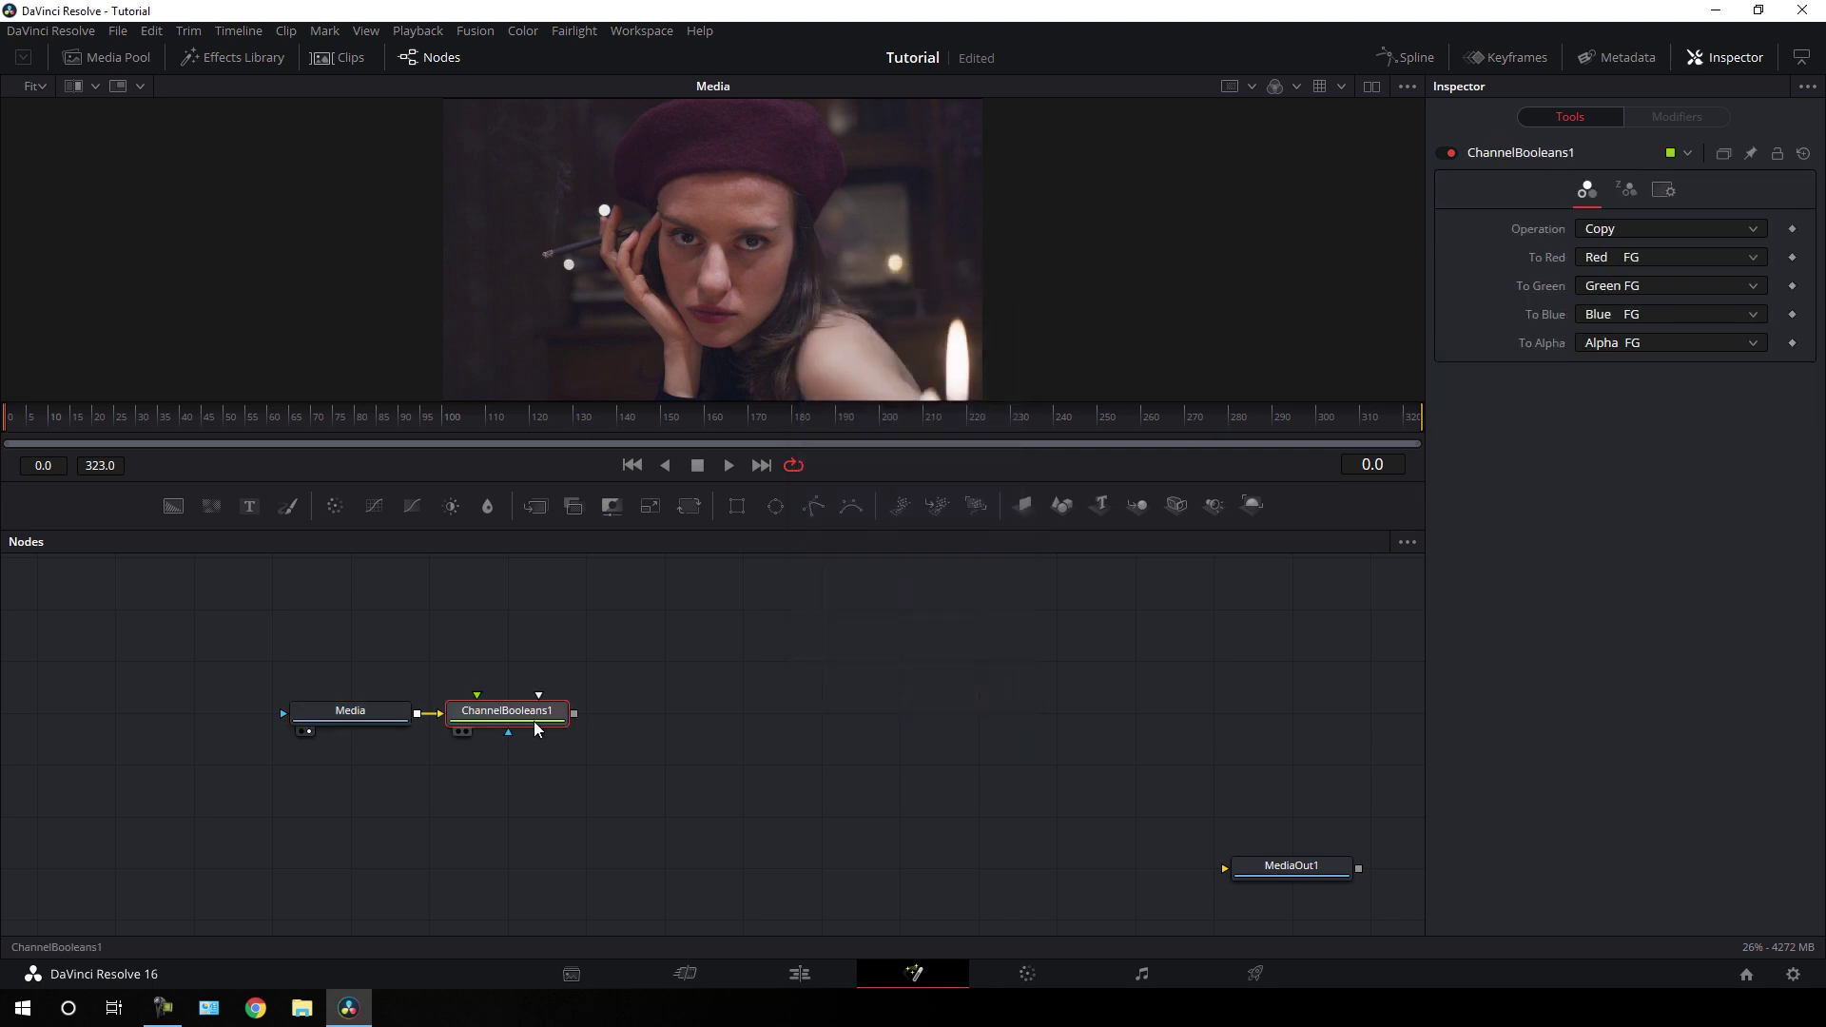
{"action": "key", "text": "F2"}
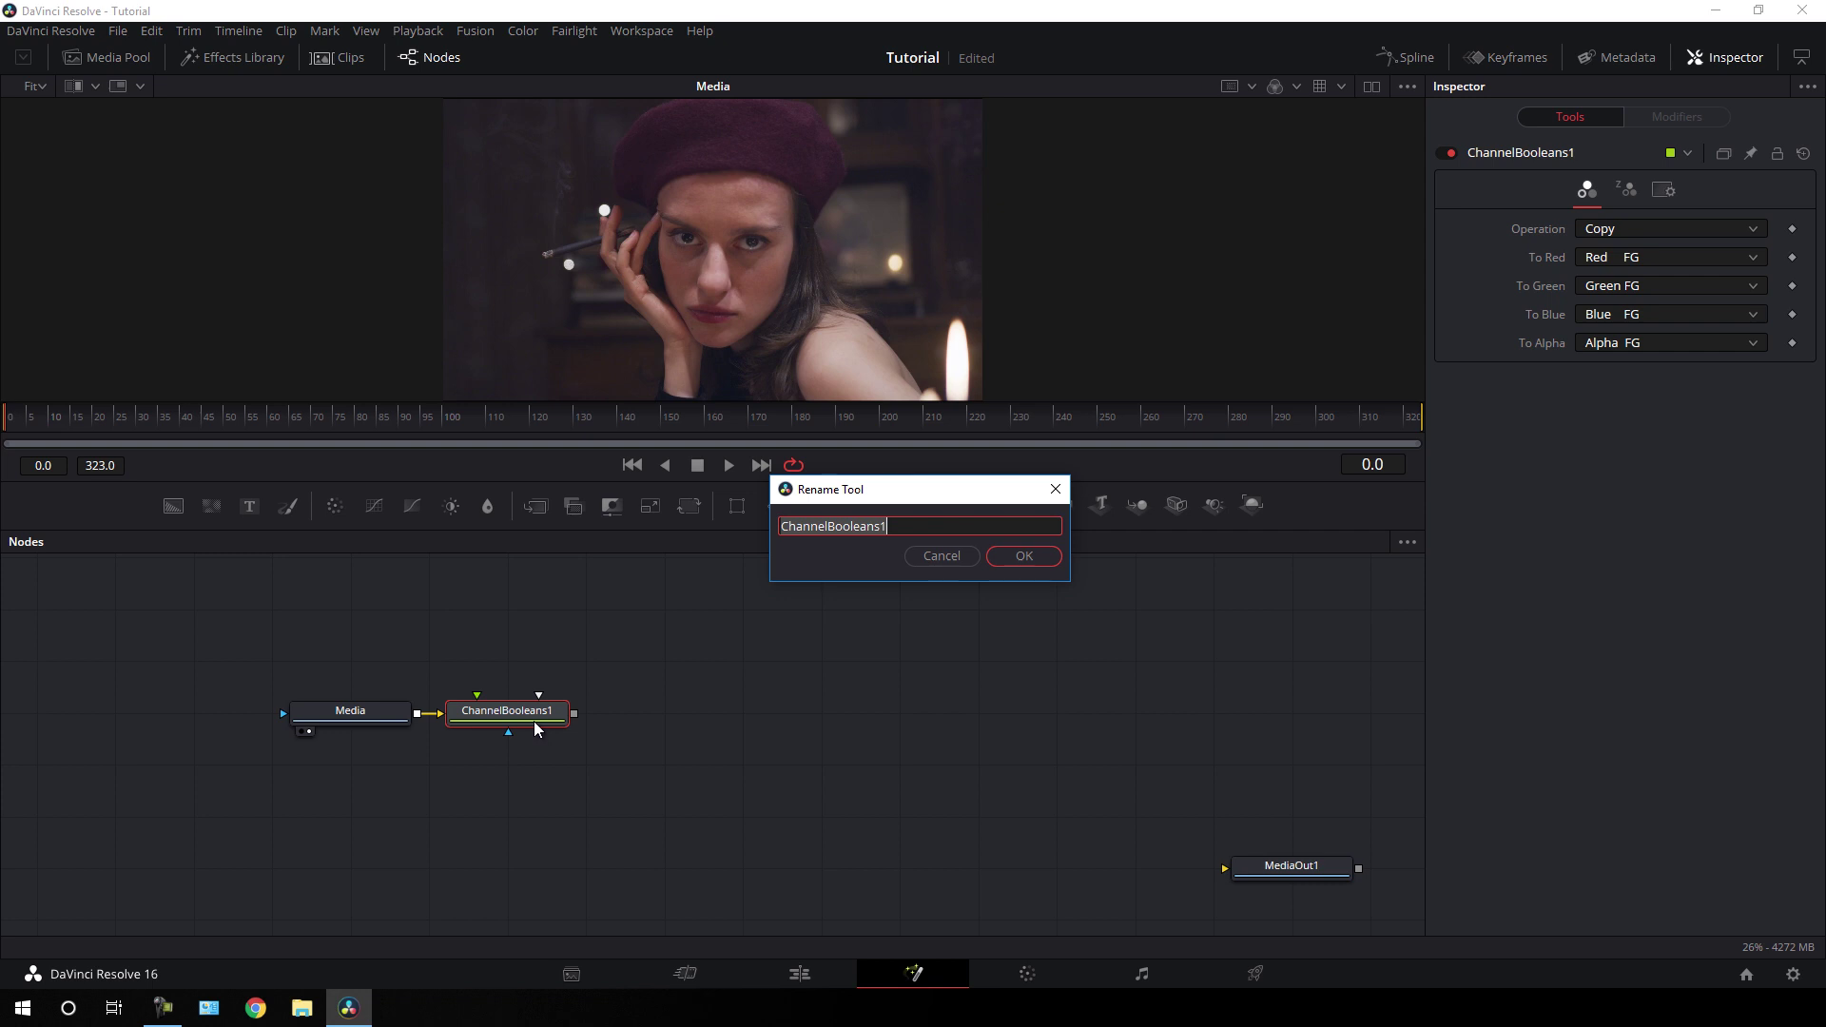
{"action": "key", "text": "BackSpace"}
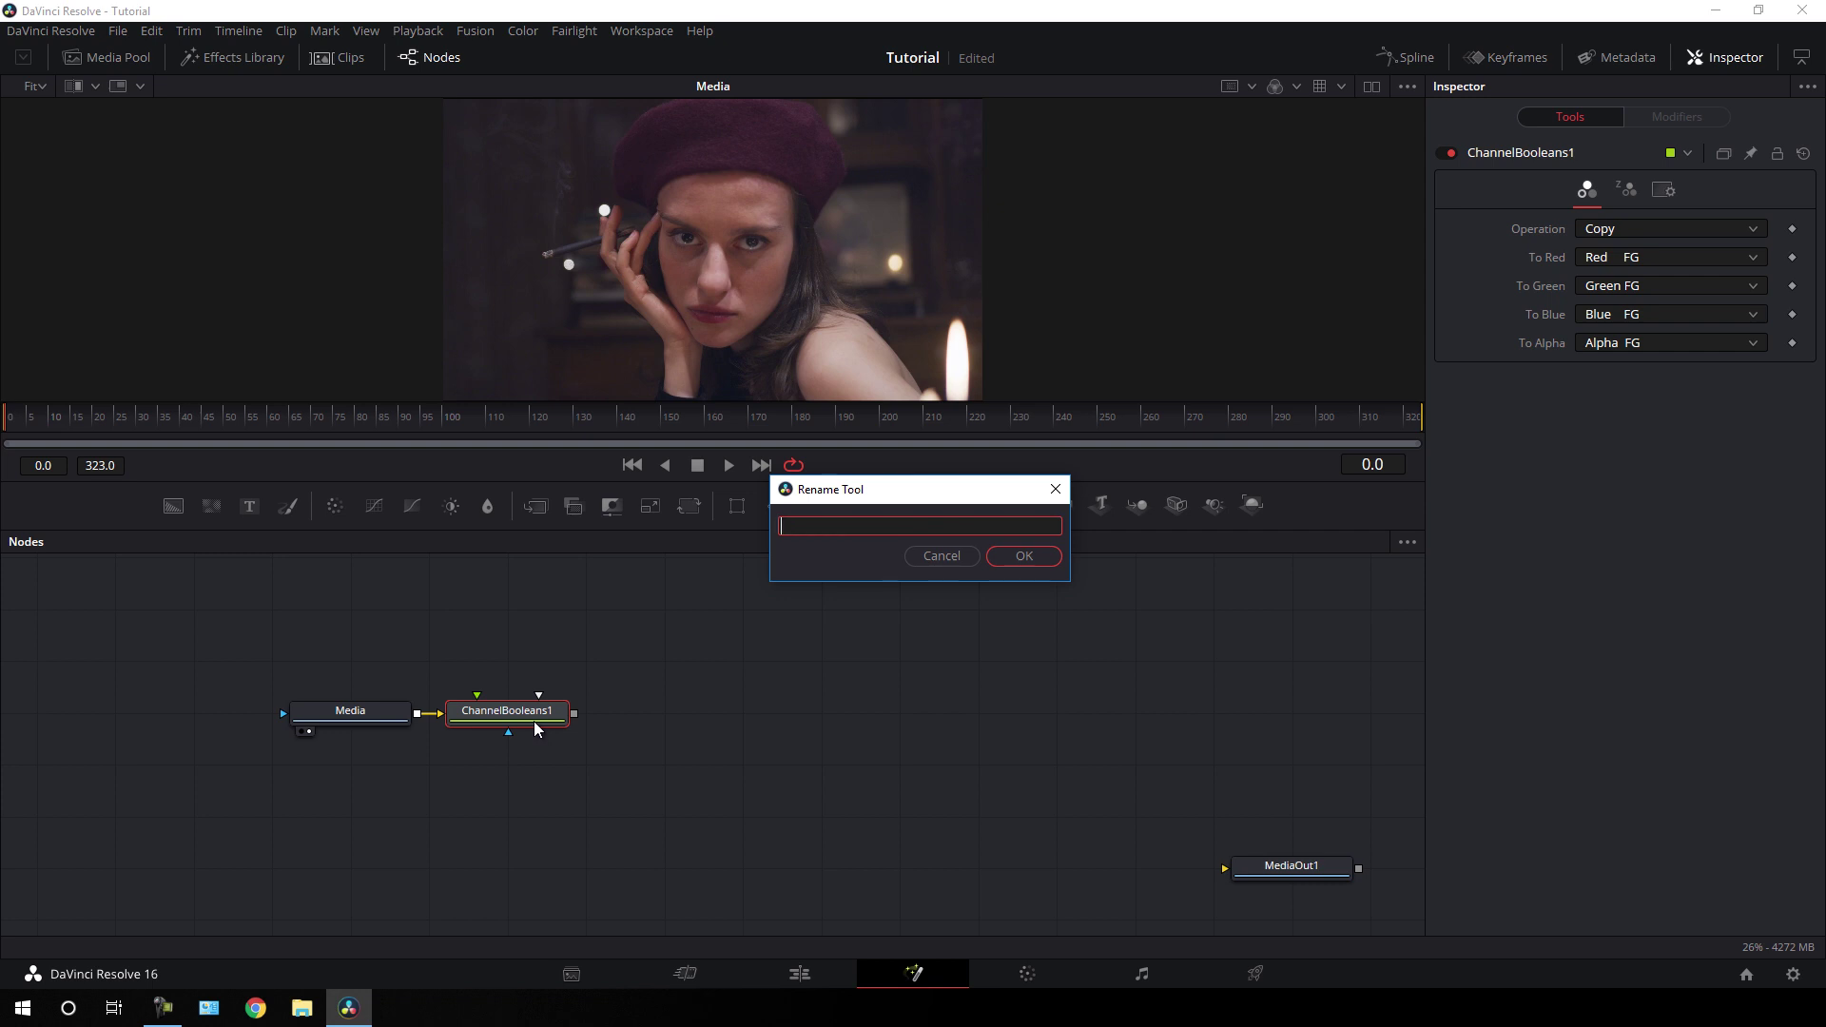
{"action": "type", "text": "RED"}
{"action": "left_click", "coordinate": [1013, 557]}
{"action": "left_click_drag", "start_coordinate": [547, 711], "coordinate": [552, 655]}
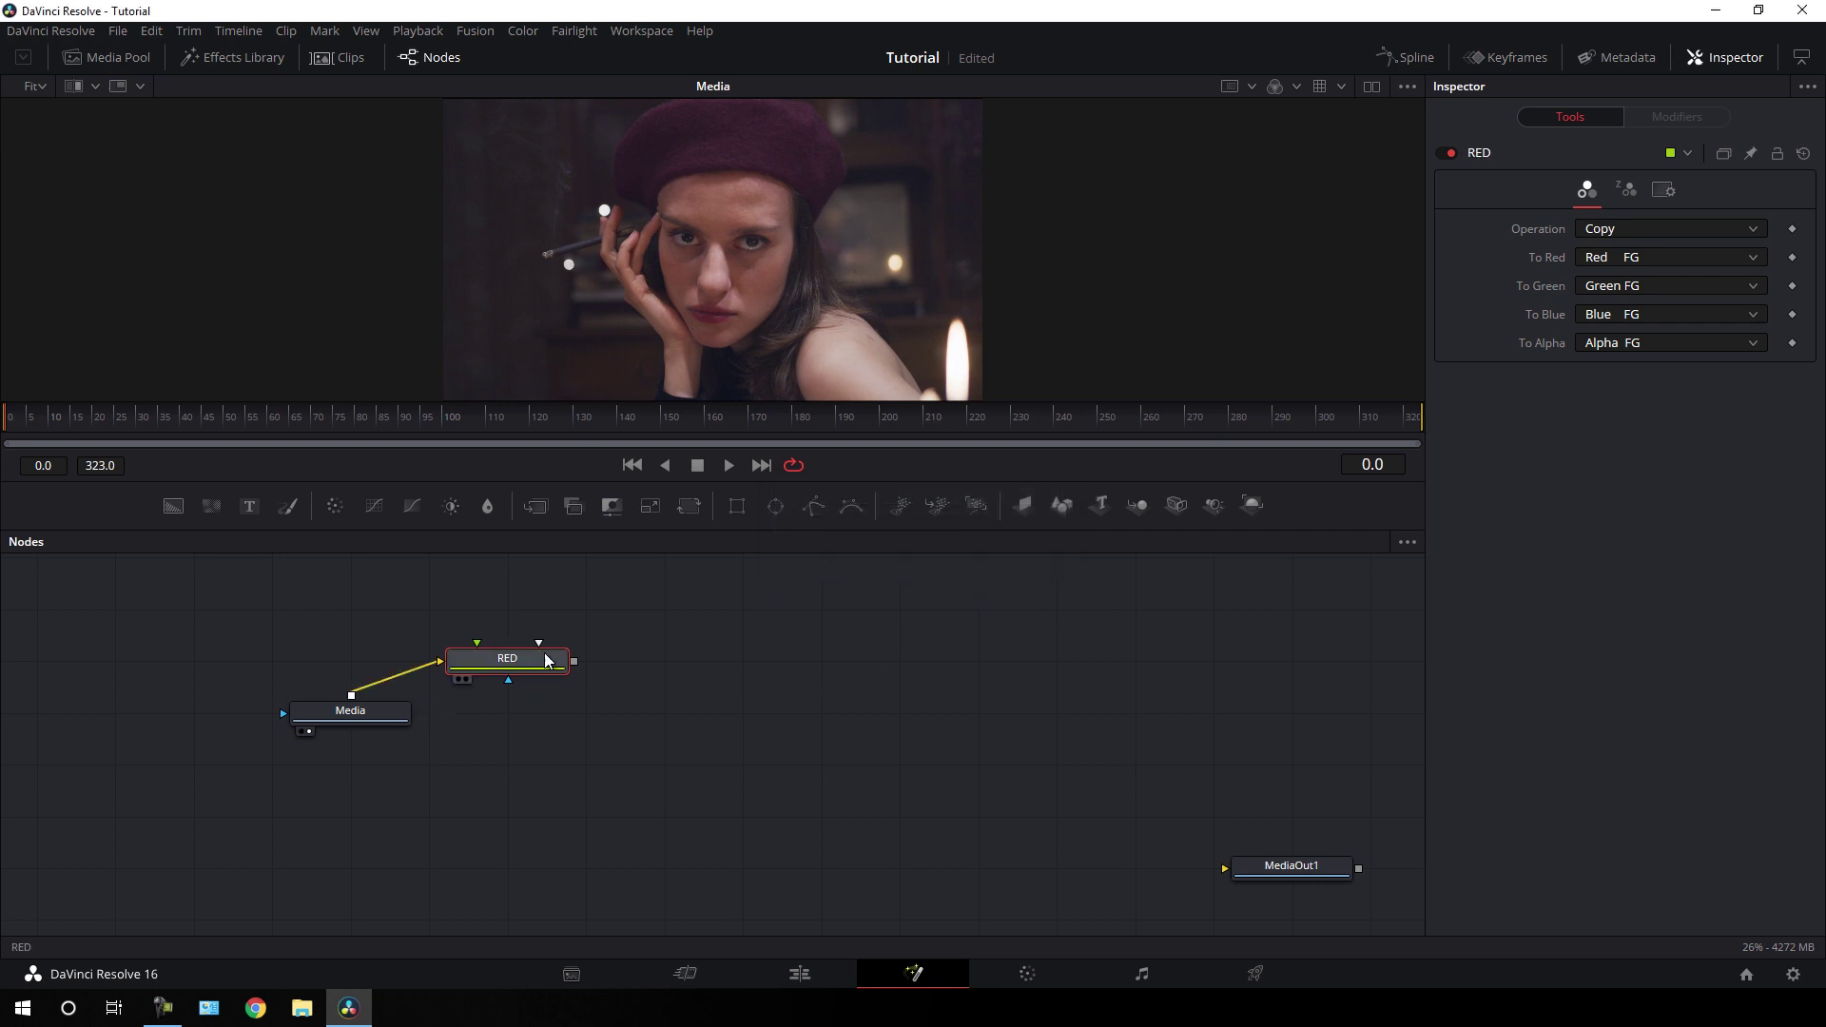
{"action": "key", "text": "1"}
- Set the RED node's To Green and To Blue channels to Black
{"action": "left_click", "coordinate": [1607, 287]}
{"action": "scroll", "coordinate": [1622, 371], "scroll_direction": "down", "scroll_amount": 2}
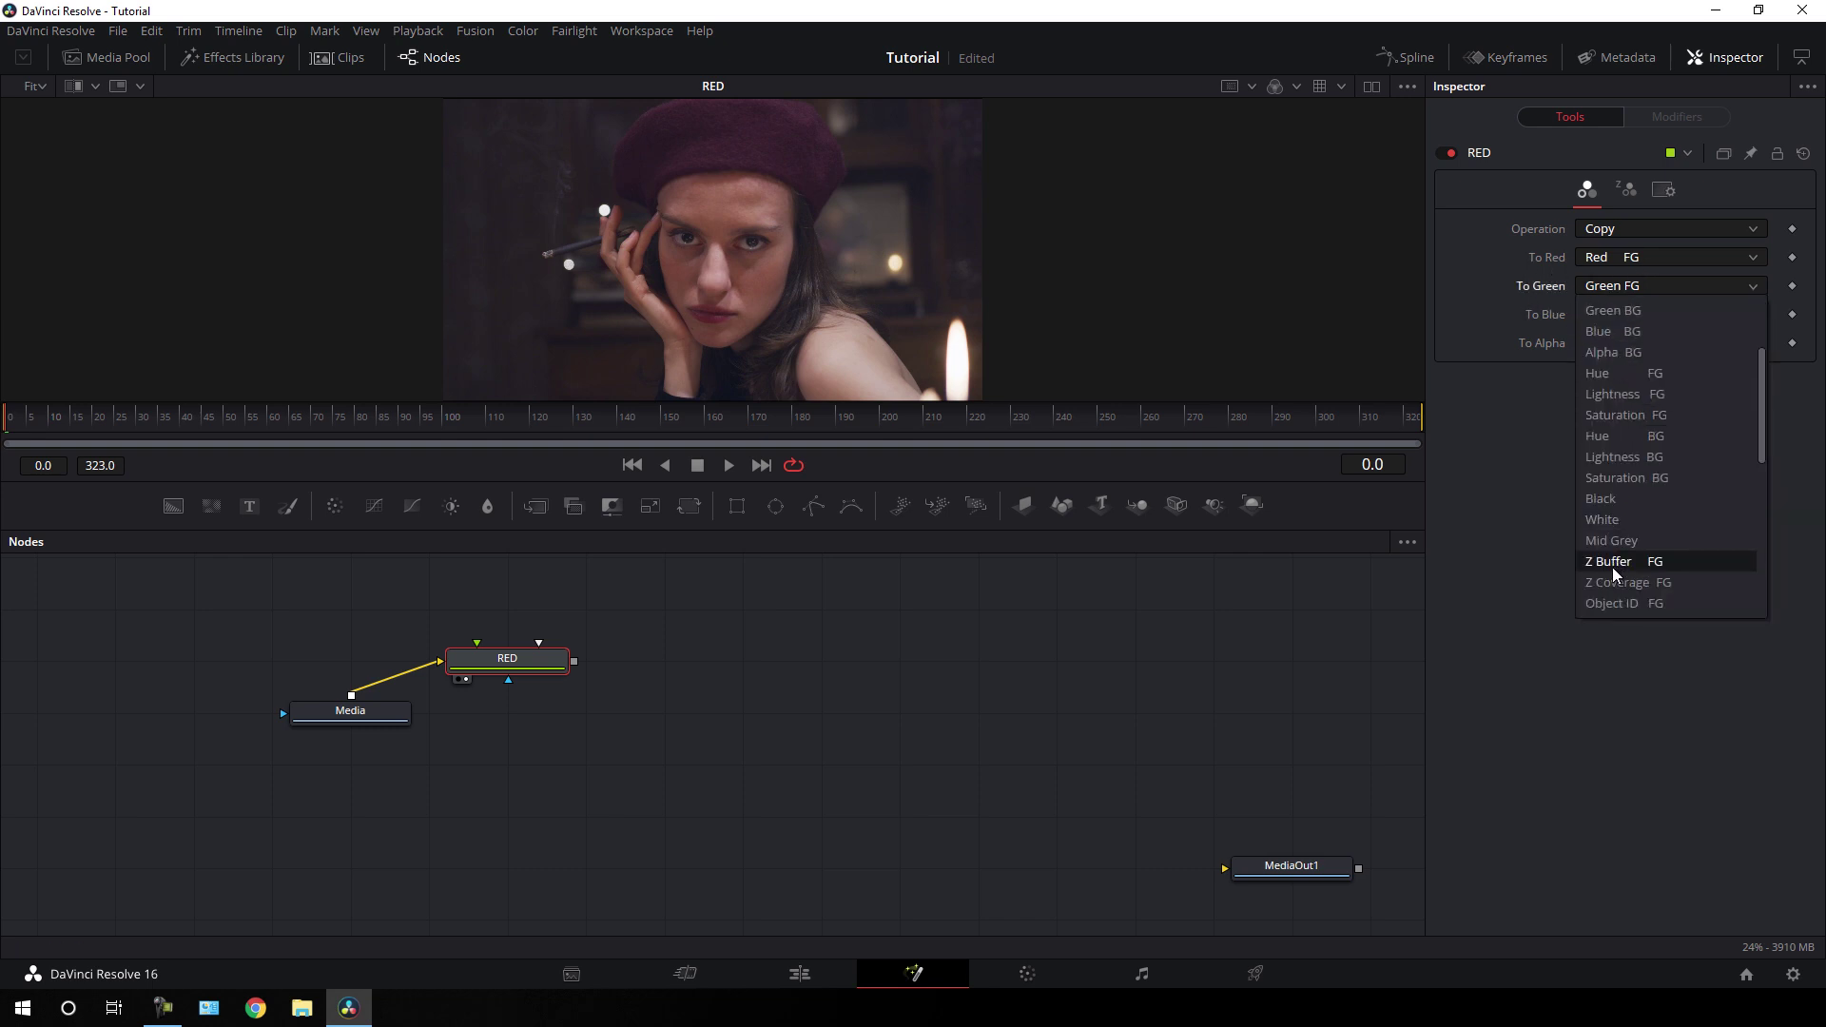
{"action": "left_click", "coordinate": [1614, 502]}
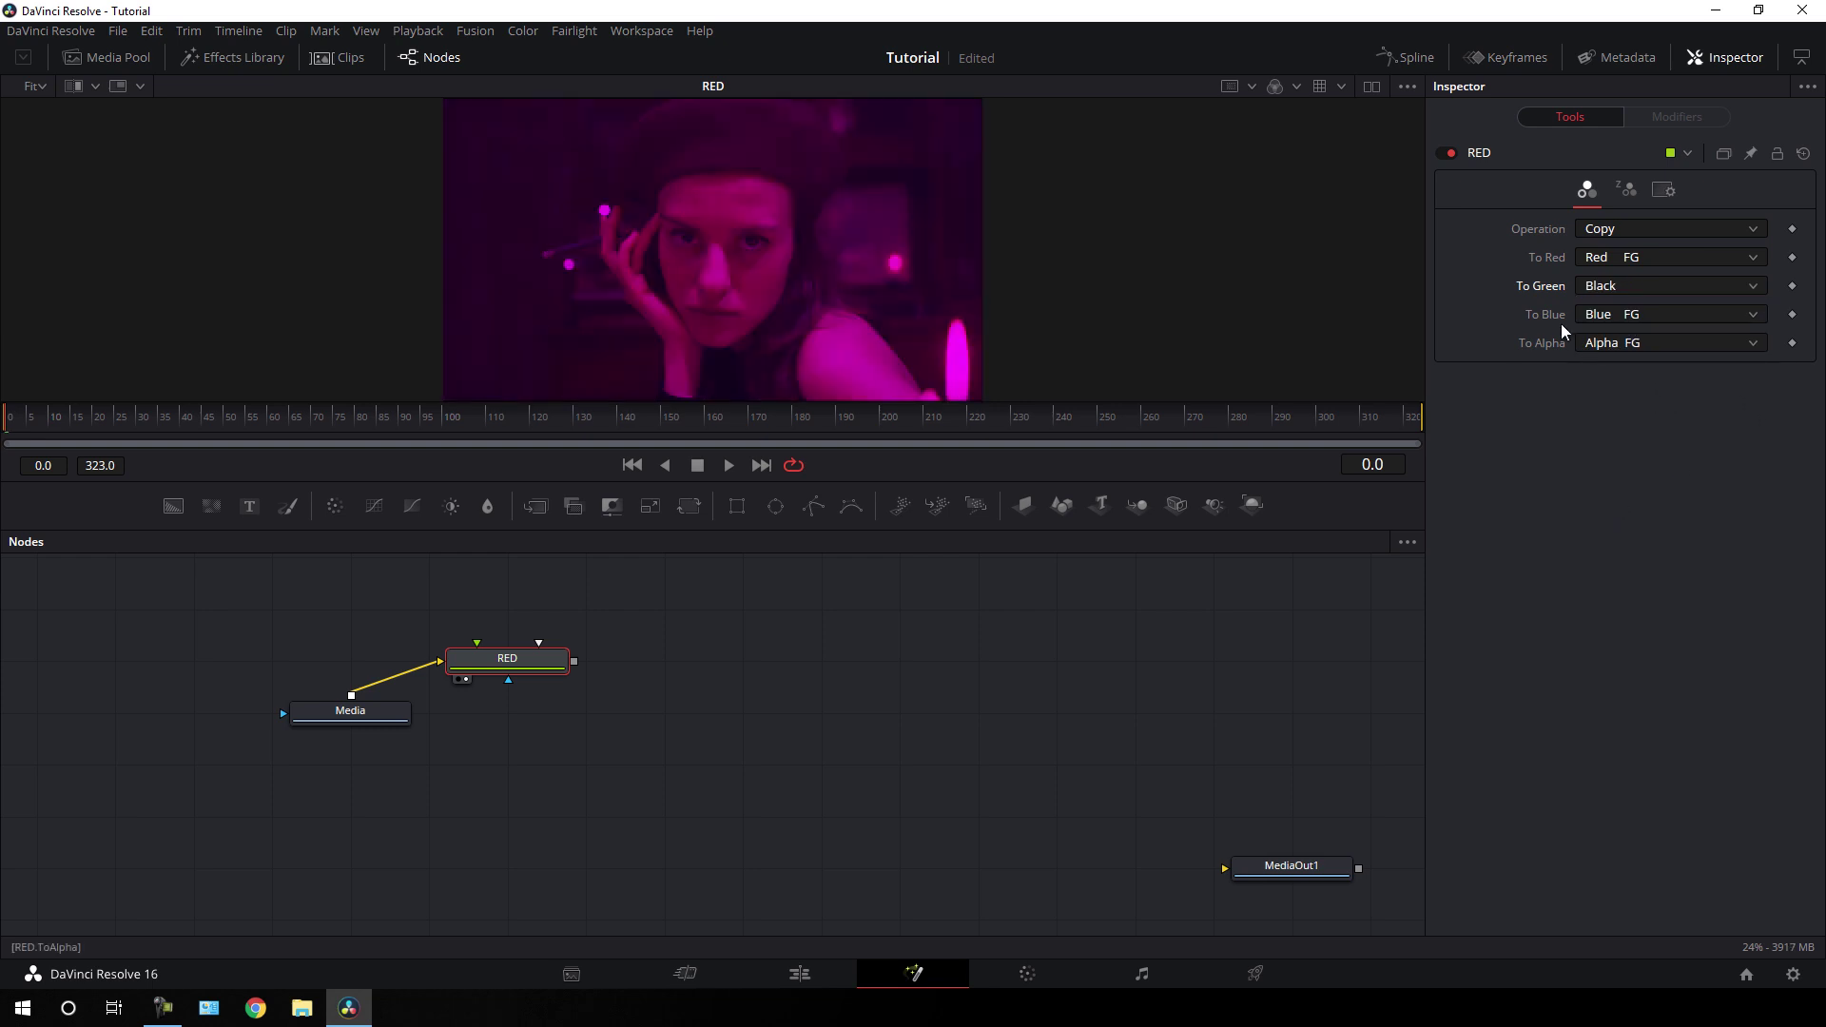
{"action": "left_click", "coordinate": [1636, 312]}
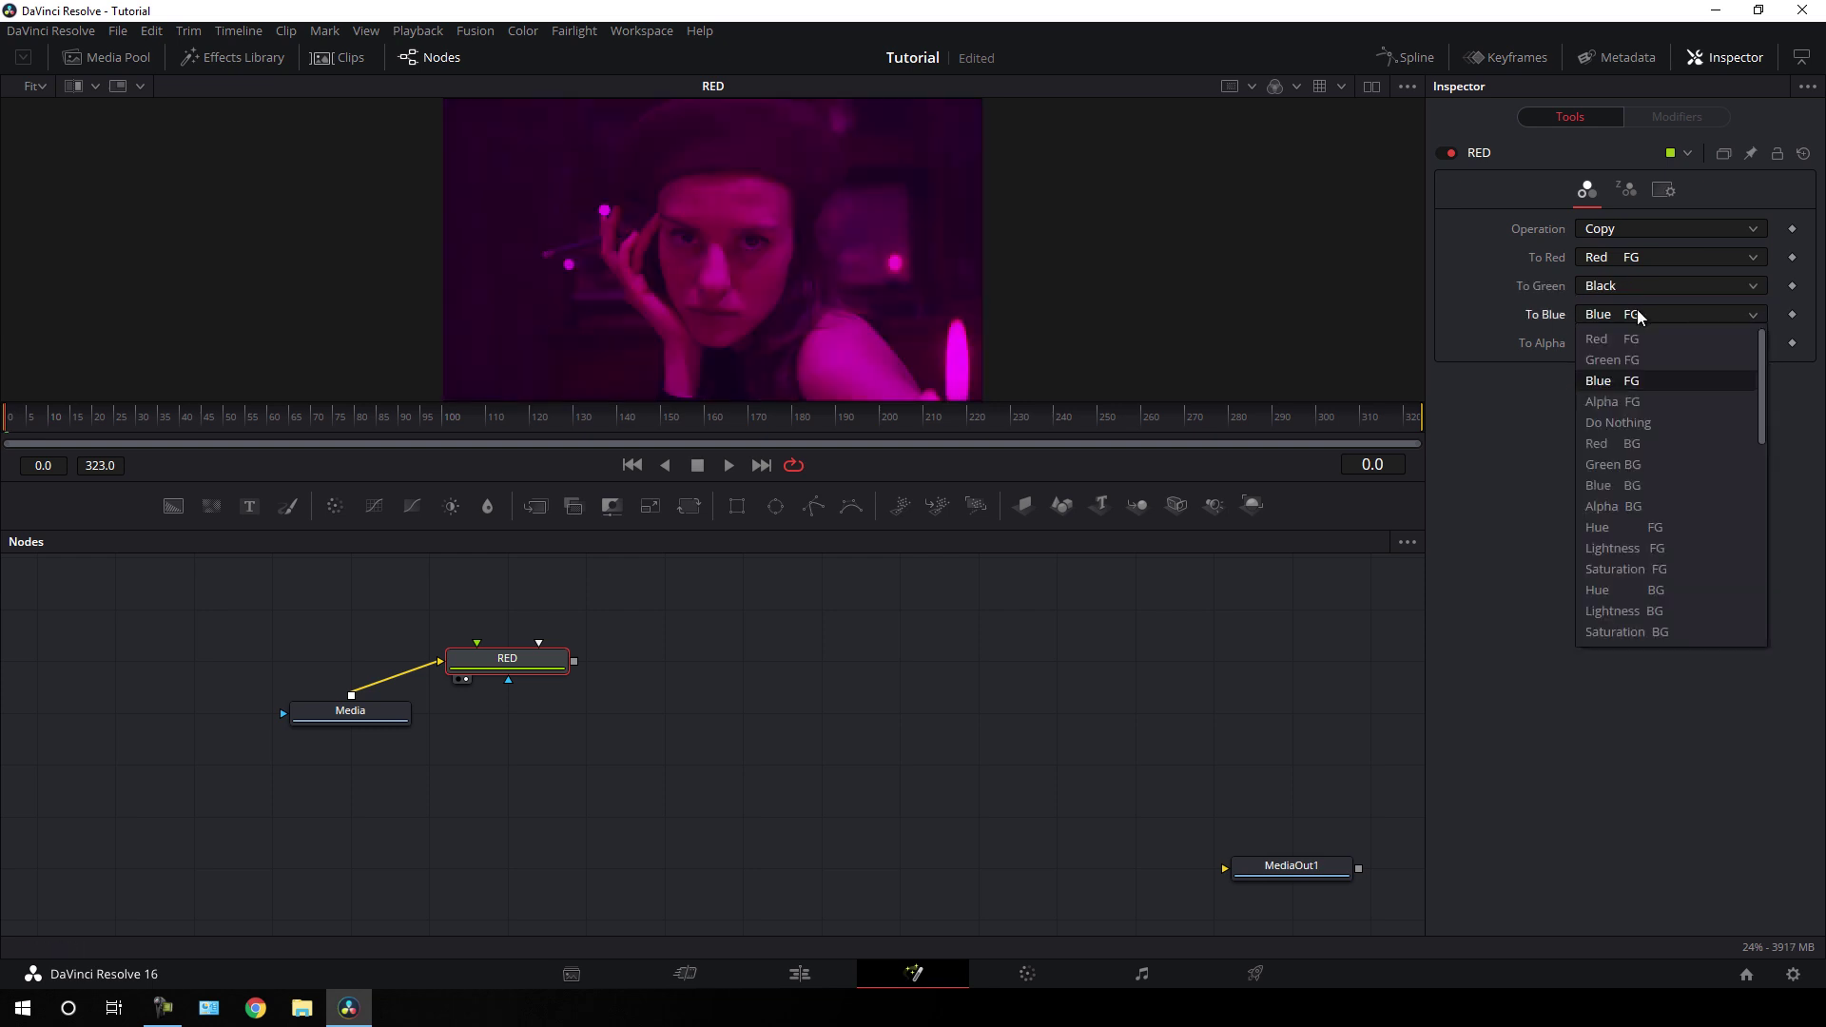
{"action": "scroll", "coordinate": [1628, 525], "scroll_direction": "down", "scroll_amount": 1}
{"action": "left_click", "coordinate": [1623, 530]}
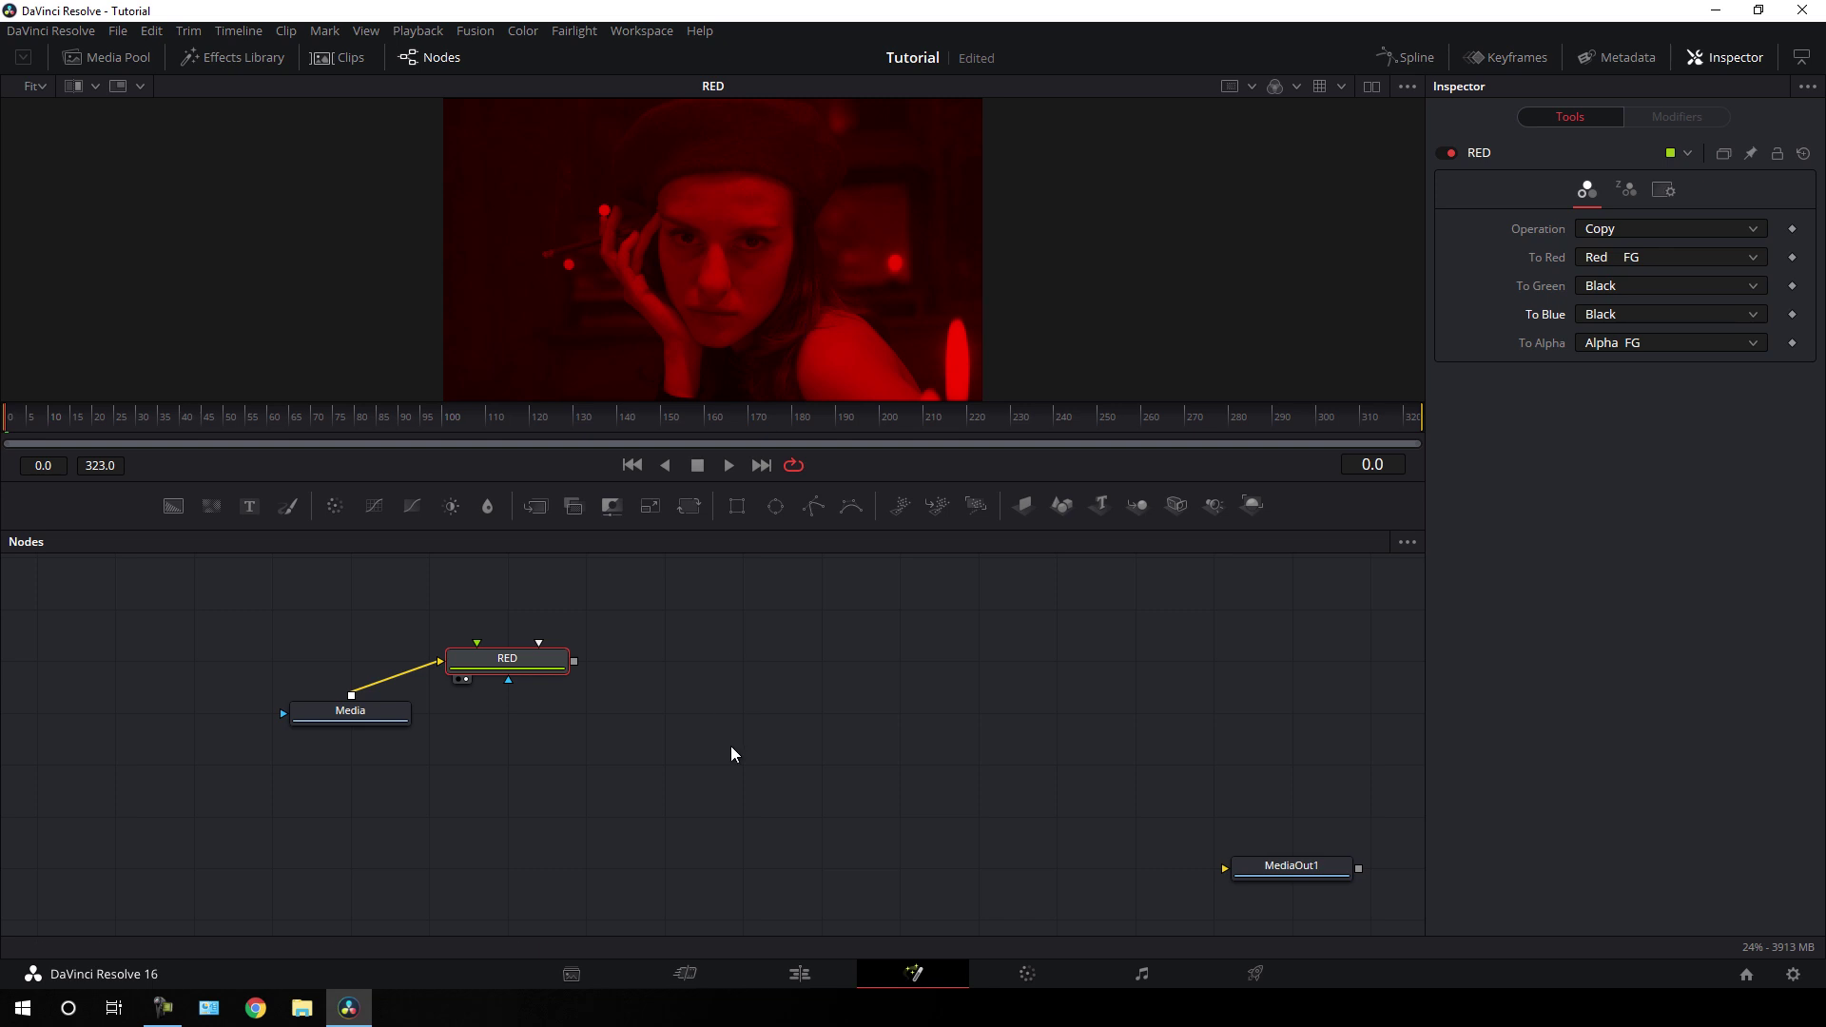
{"action": "left_click", "coordinate": [568, 746]}
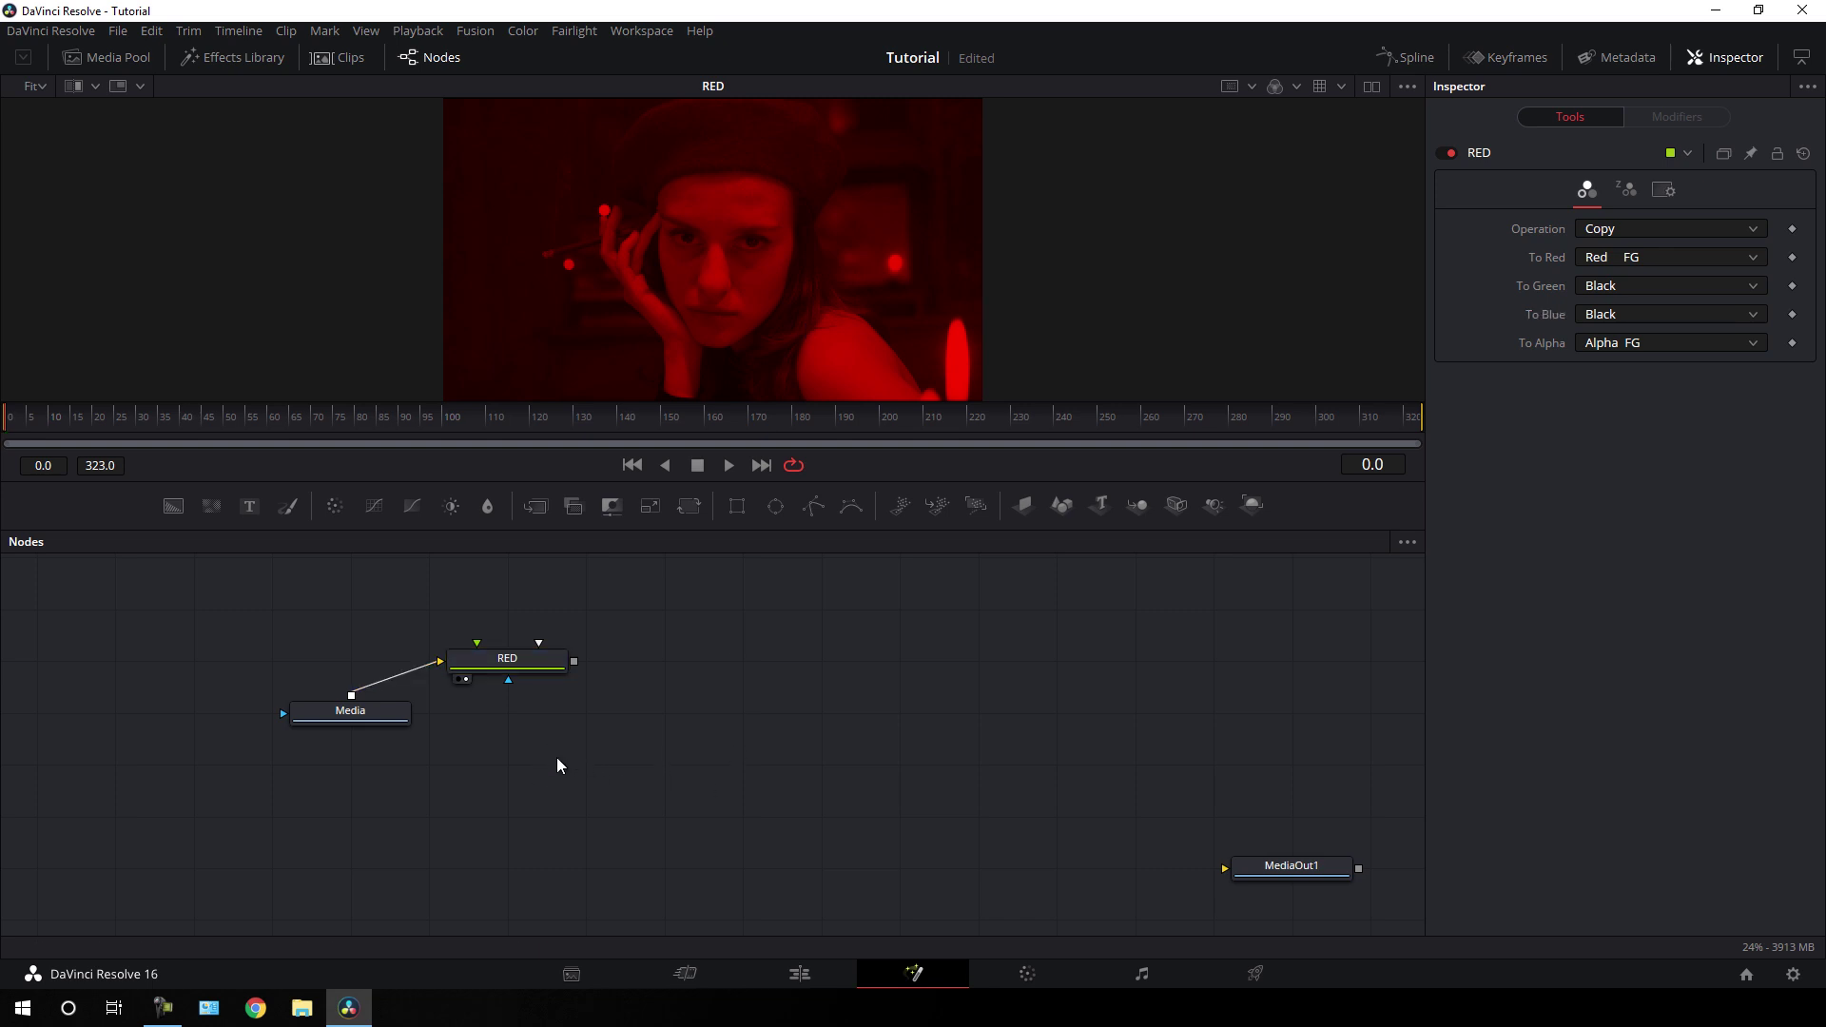
- Add another Channel Booleans node, rename it BLUE, and connect Media's output to it
{"action": "key", "text": "shift+space"}
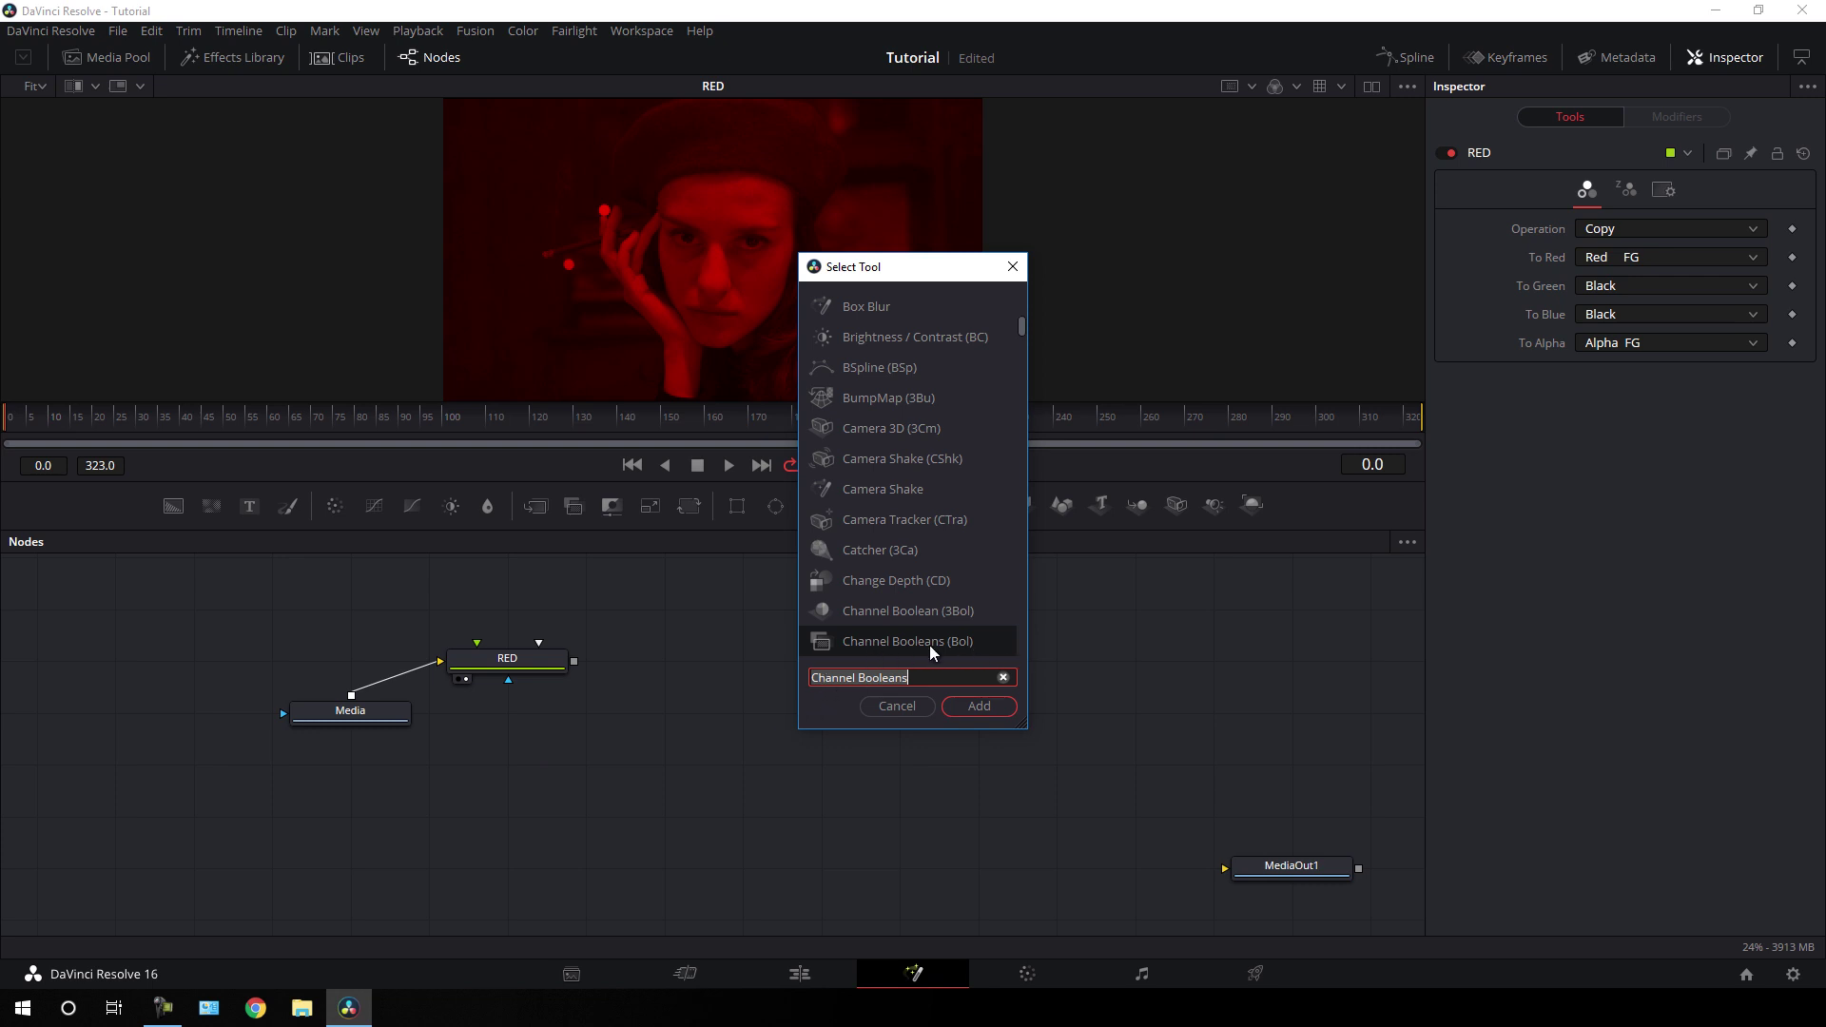
{"action": "left_click", "coordinate": [977, 705]}
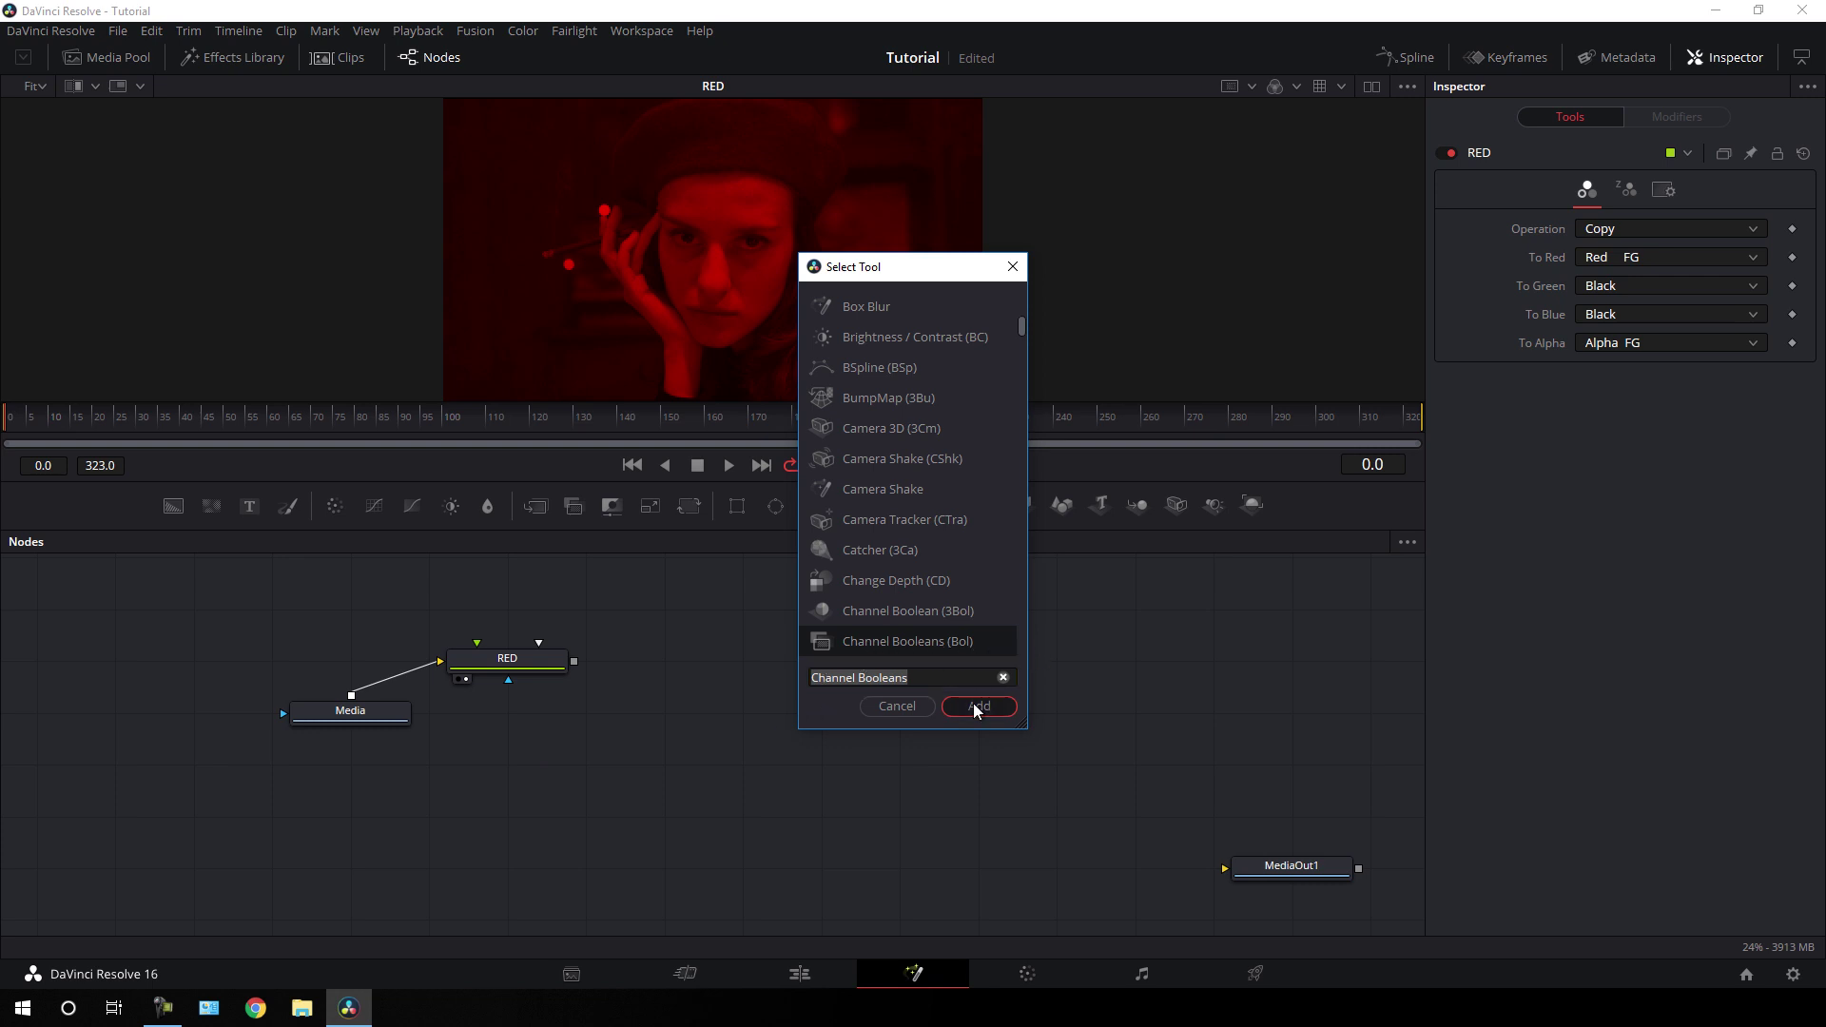
{"action": "key", "text": "F2"}
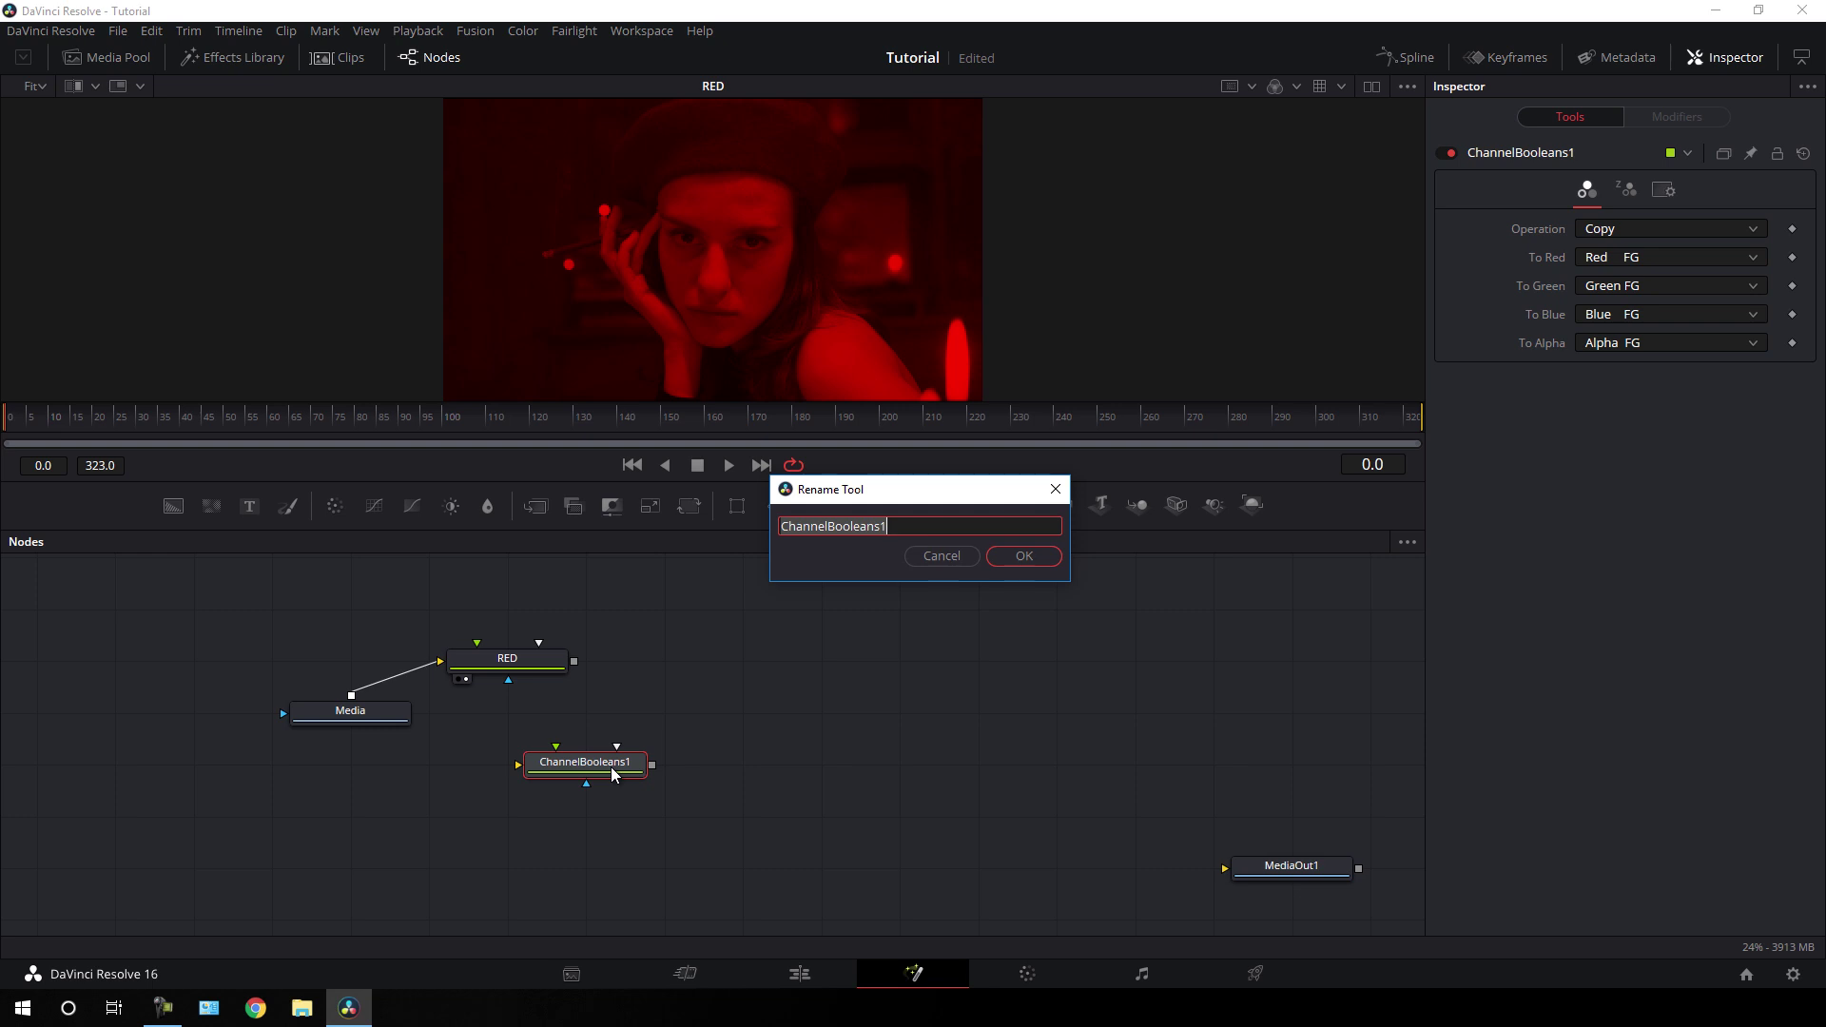
{"action": "key", "text": "BackSpace"}
{"action": "type", "text": "BLUE"}
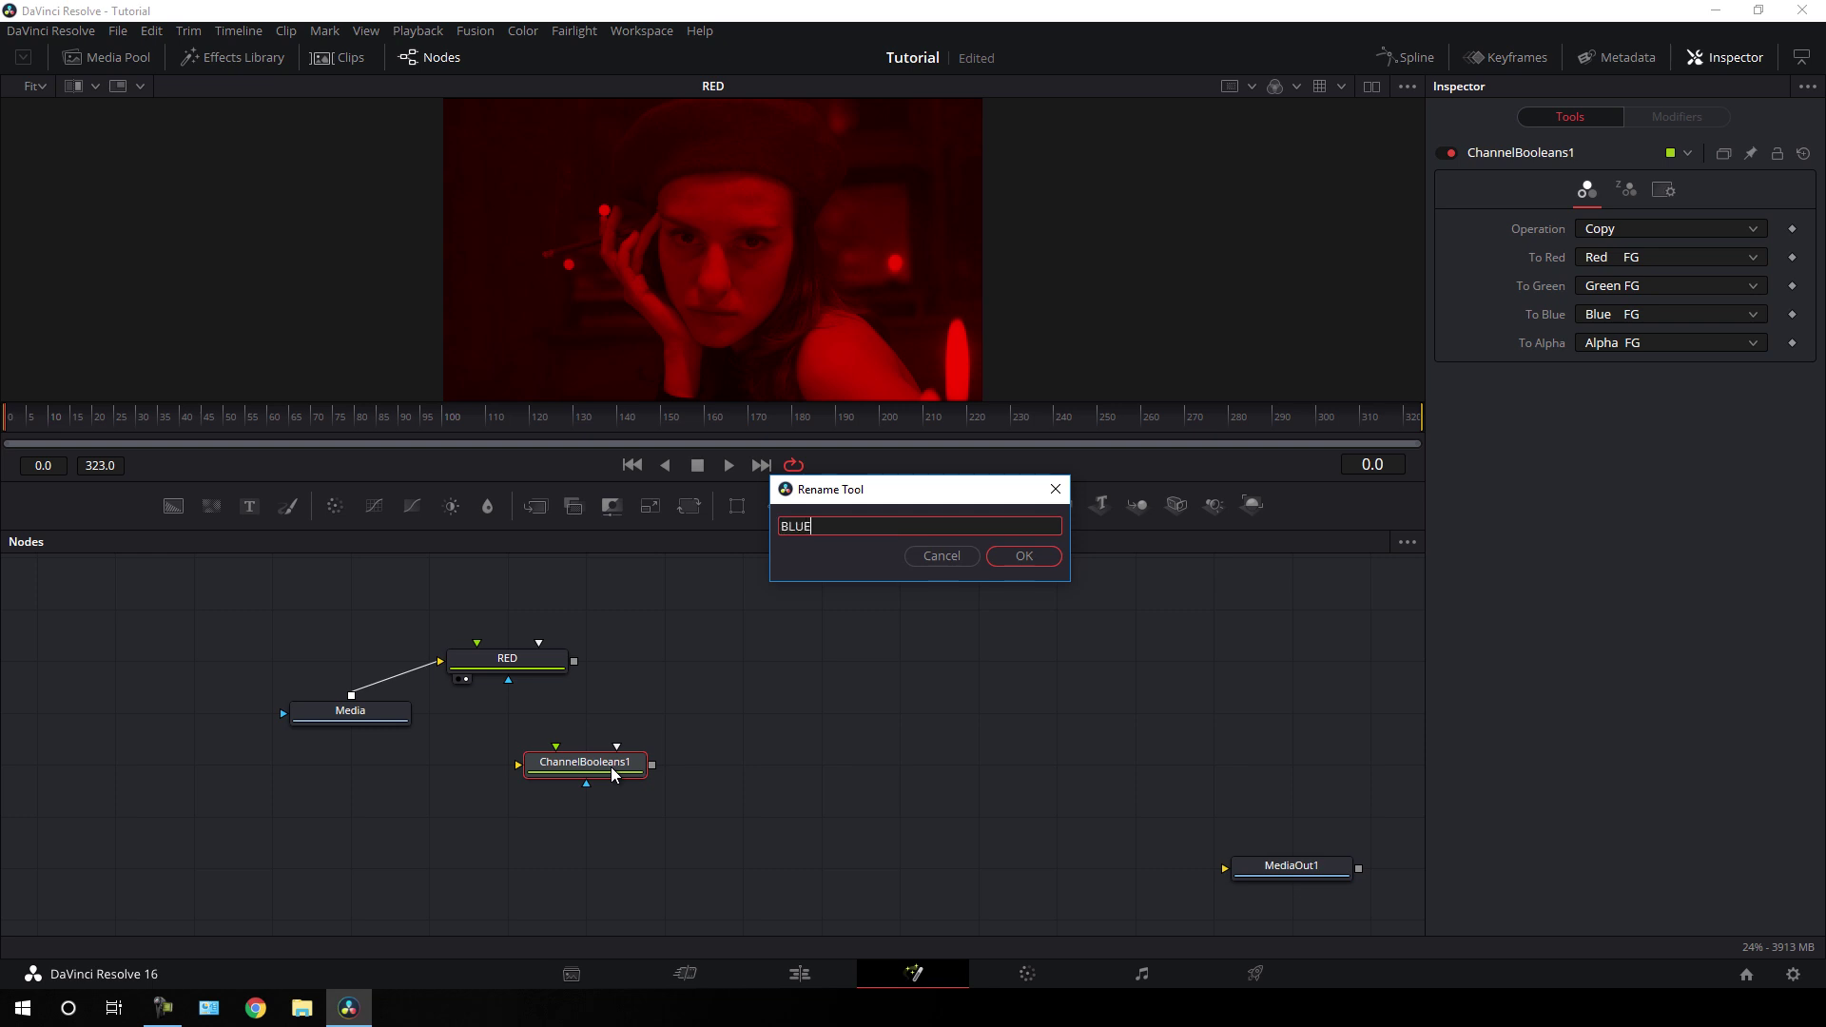
{"action": "left_click", "coordinate": [1030, 562]}
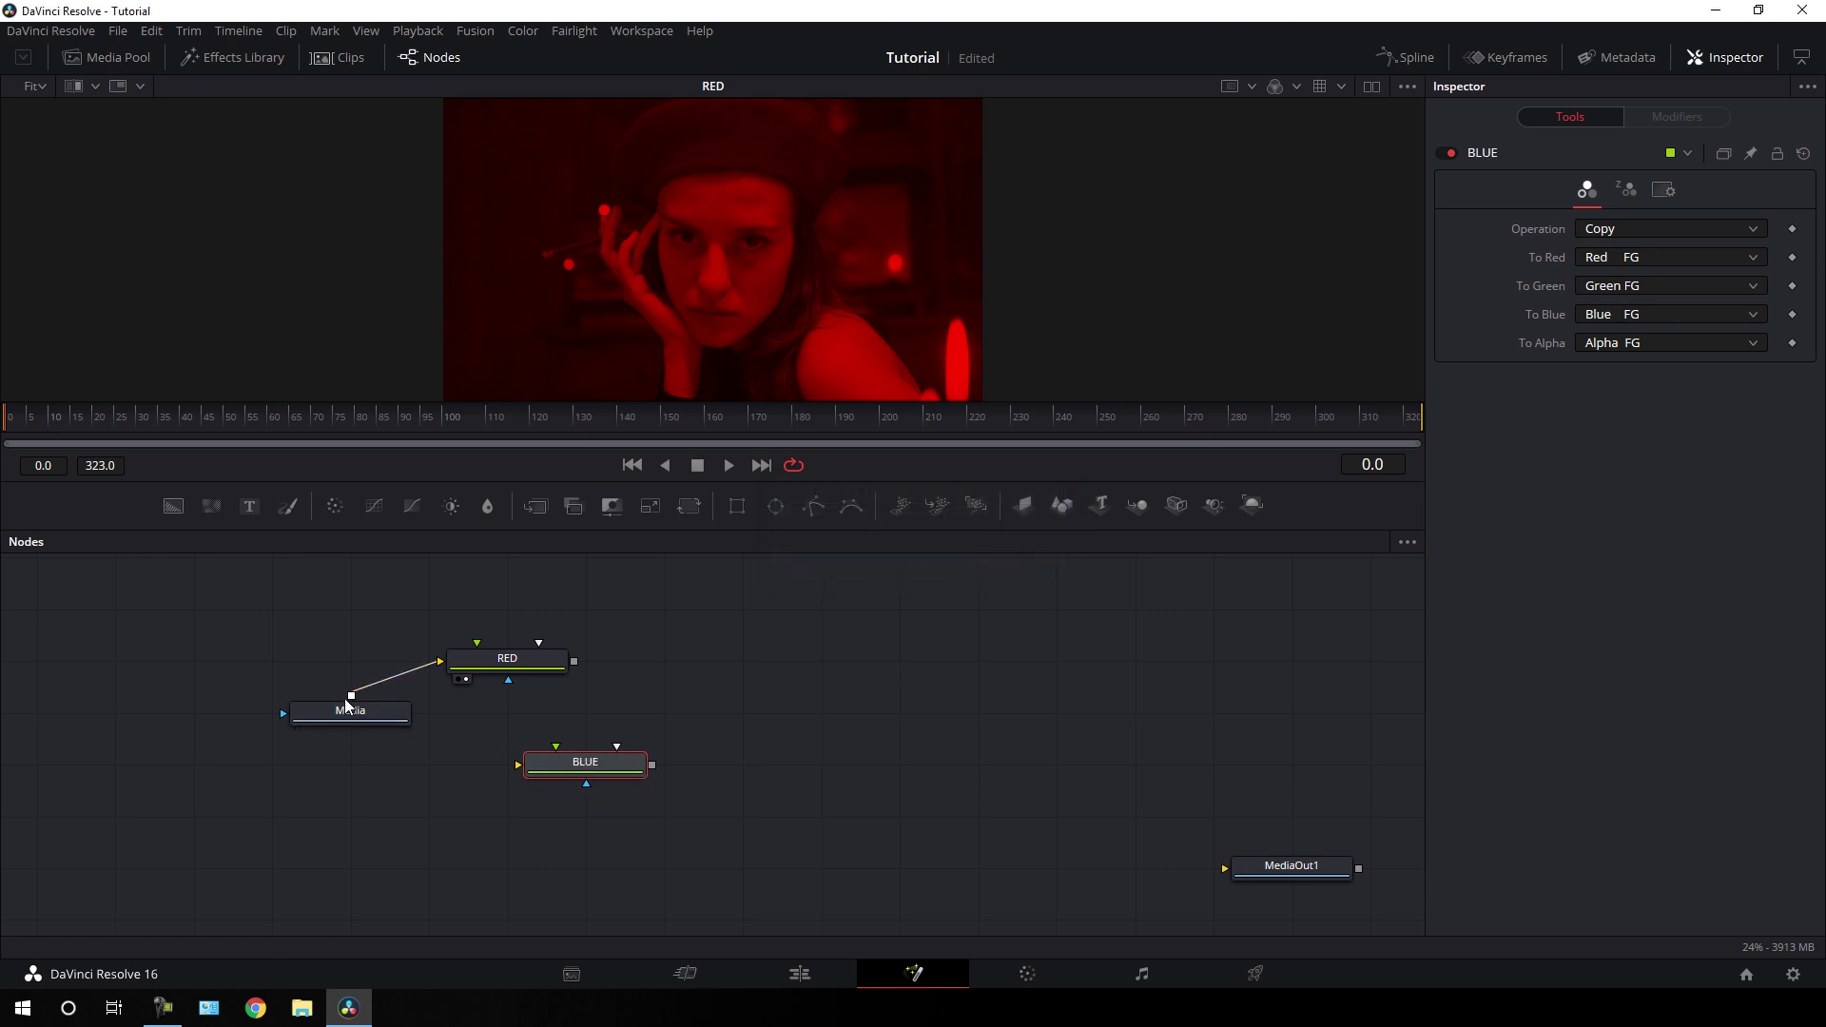
{"action": "left_click_drag", "start_coordinate": [352, 695], "coordinate": [654, 160]}
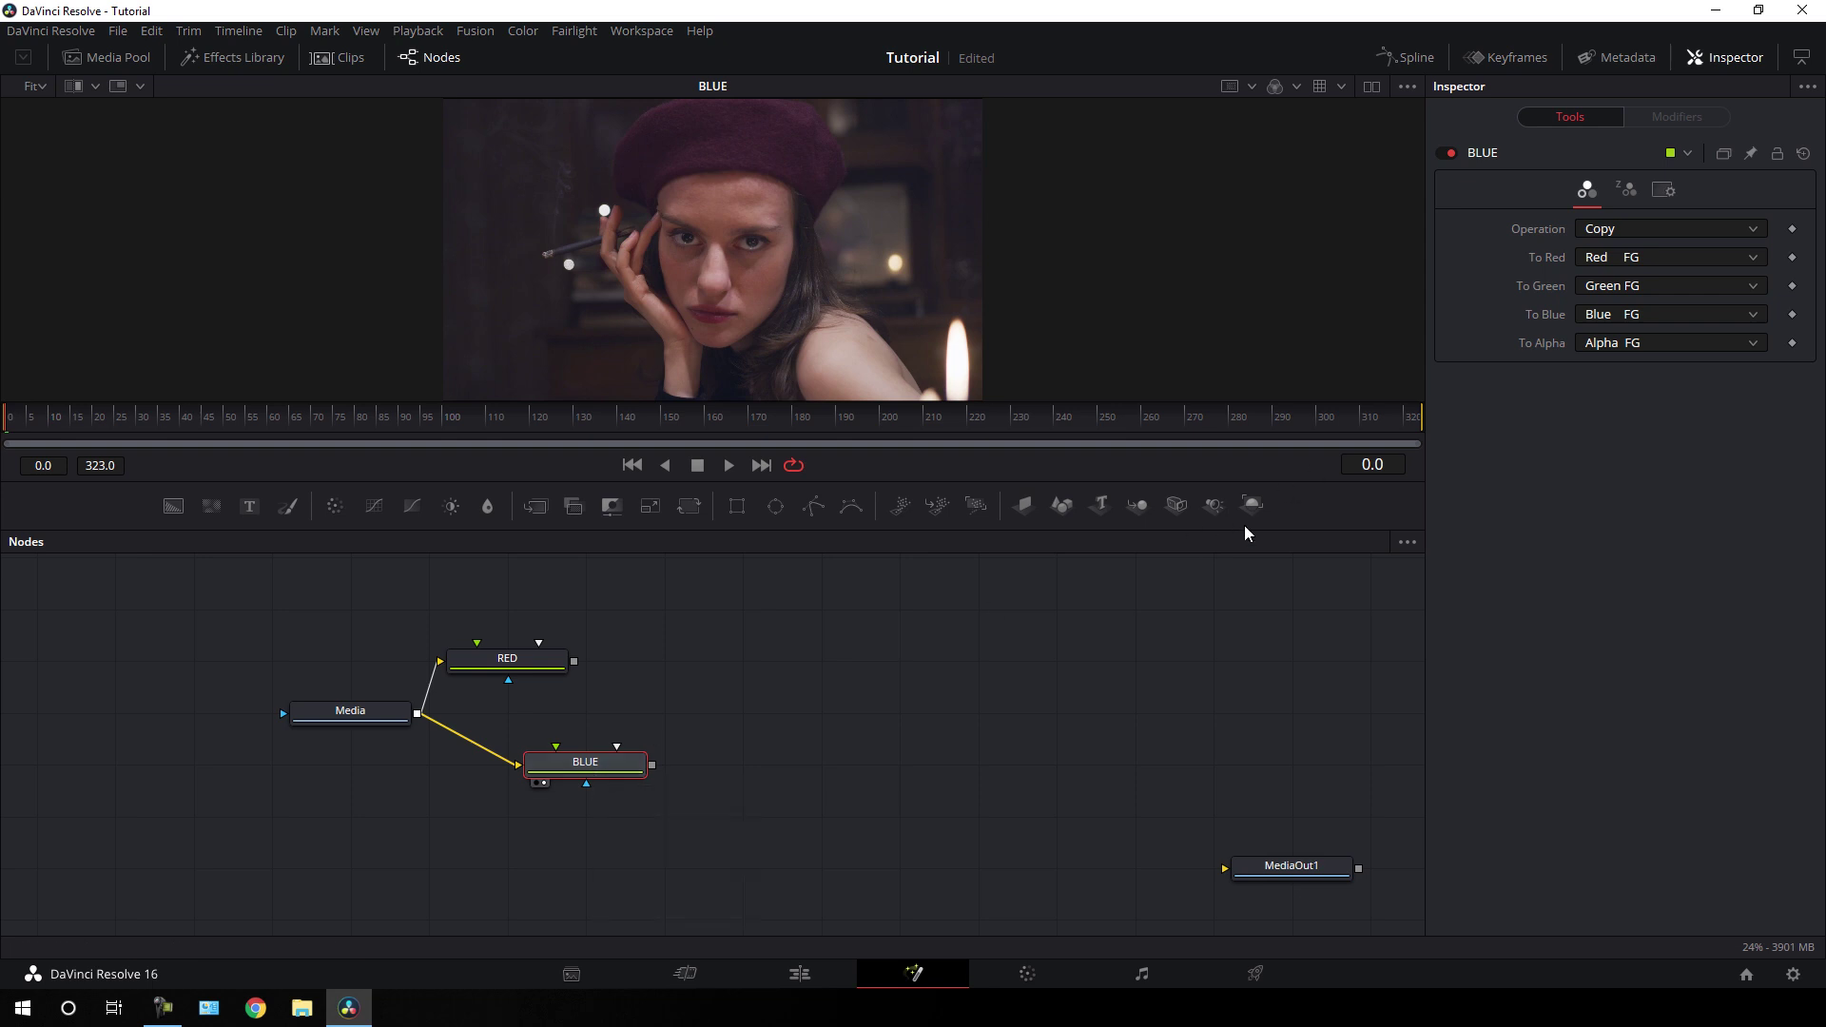
- Set BLUE's To Red and To Green channels to Black and place the node beneath RED
{"action": "left_click", "coordinate": [1601, 259]}
{"action": "scroll", "coordinate": [1611, 443], "scroll_direction": "down", "scroll_amount": 1}
{"action": "left_click", "coordinate": [1618, 538]}
{"action": "left_click", "coordinate": [1612, 286]}
{"action": "scroll", "coordinate": [1615, 502], "scroll_direction": "down", "scroll_amount": 1}
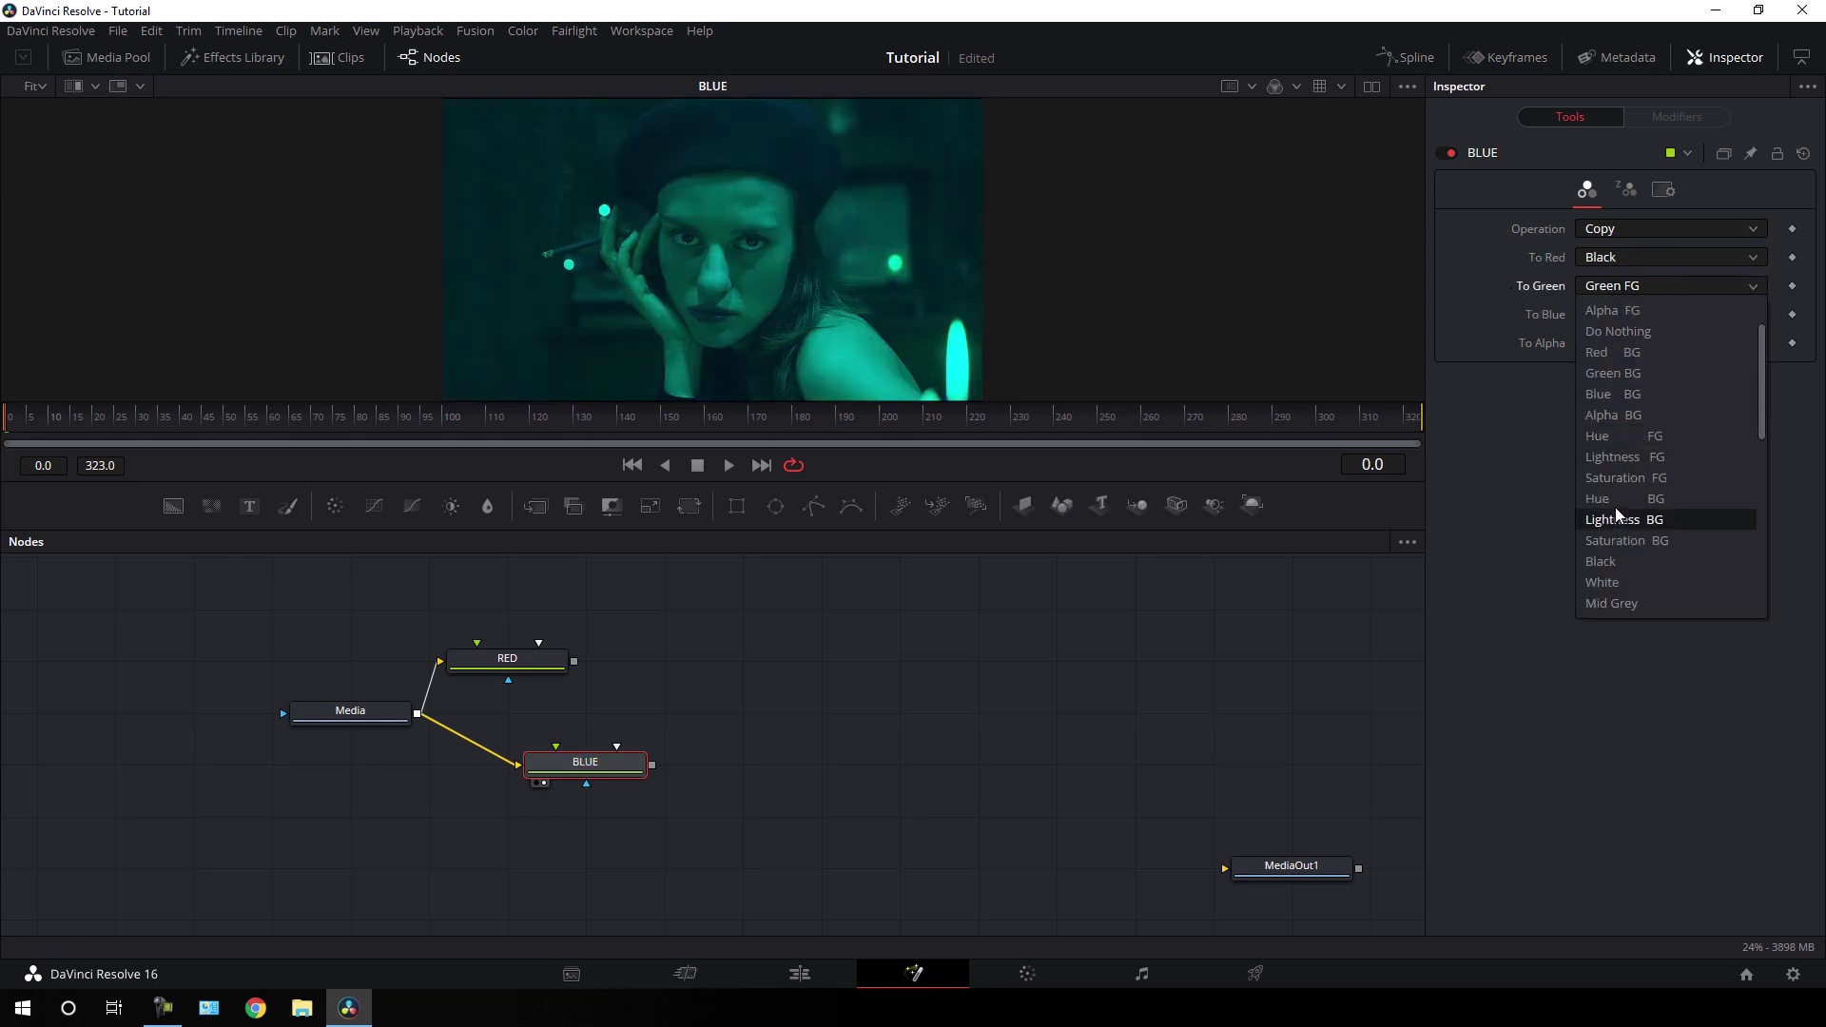
{"action": "left_click", "coordinate": [1614, 562]}
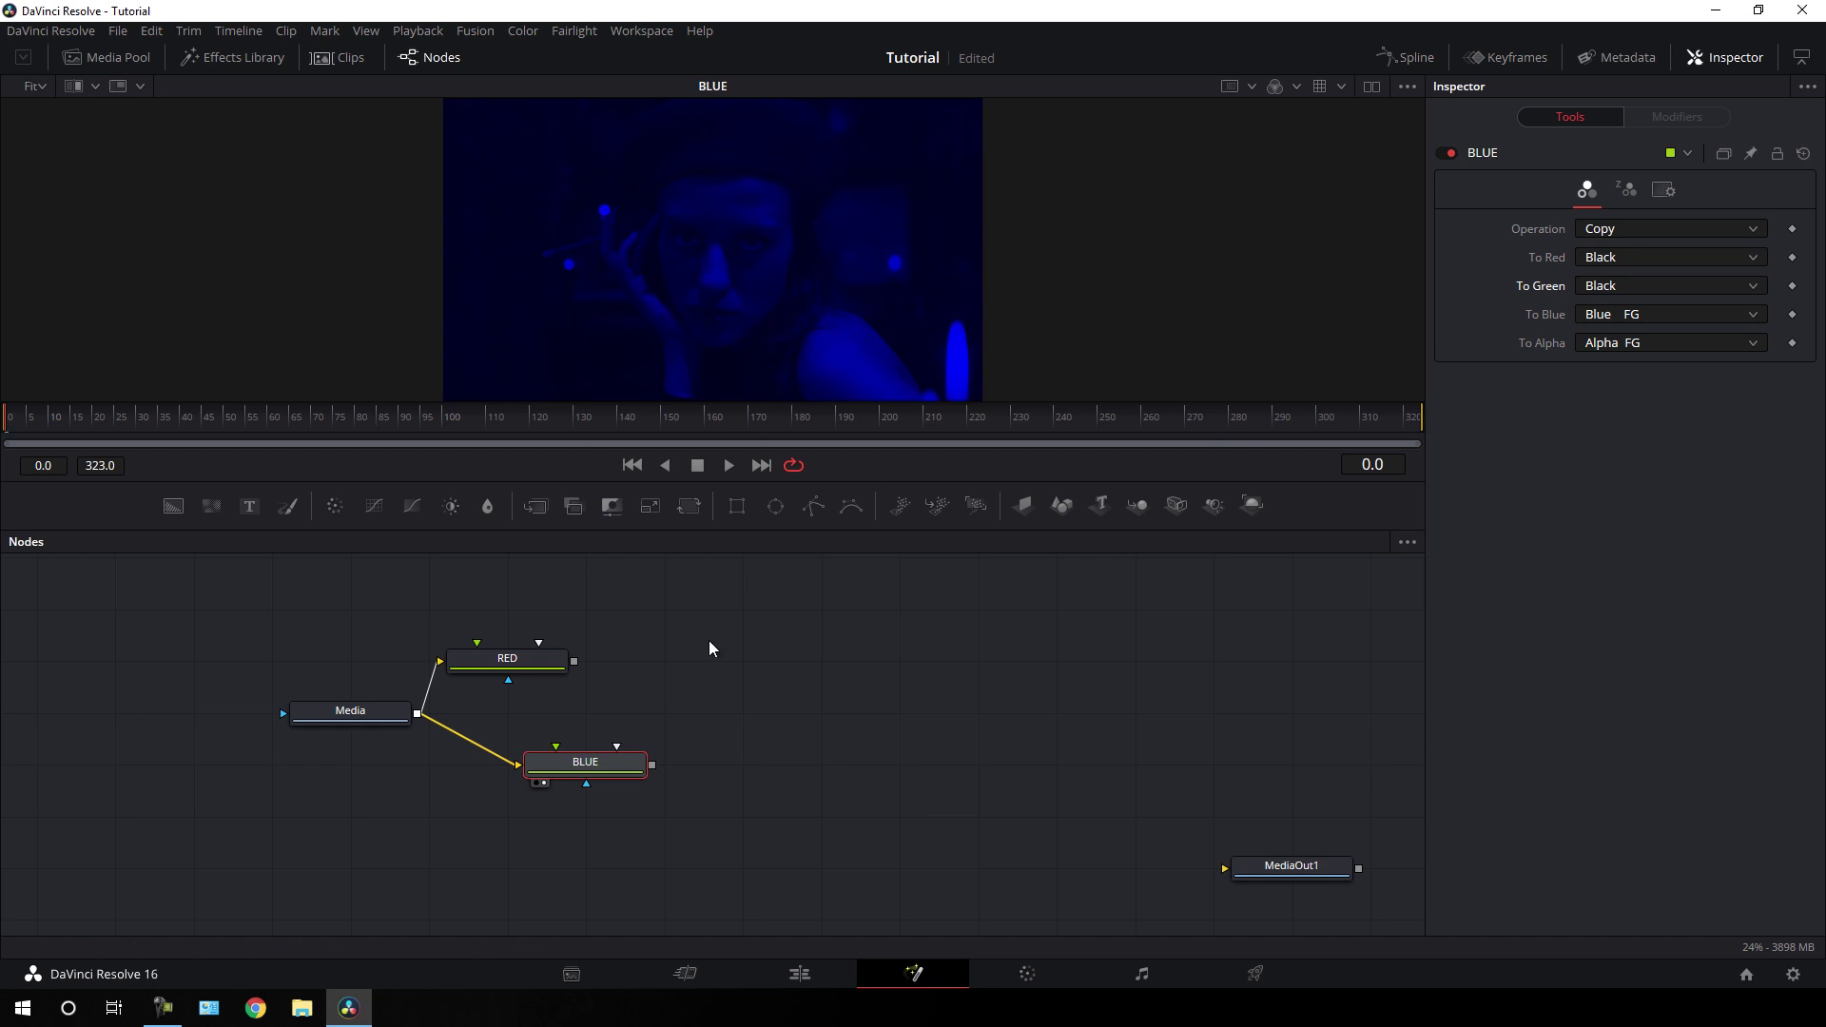
{"action": "left_click_drag", "start_coordinate": [585, 762], "coordinate": [507, 762]}
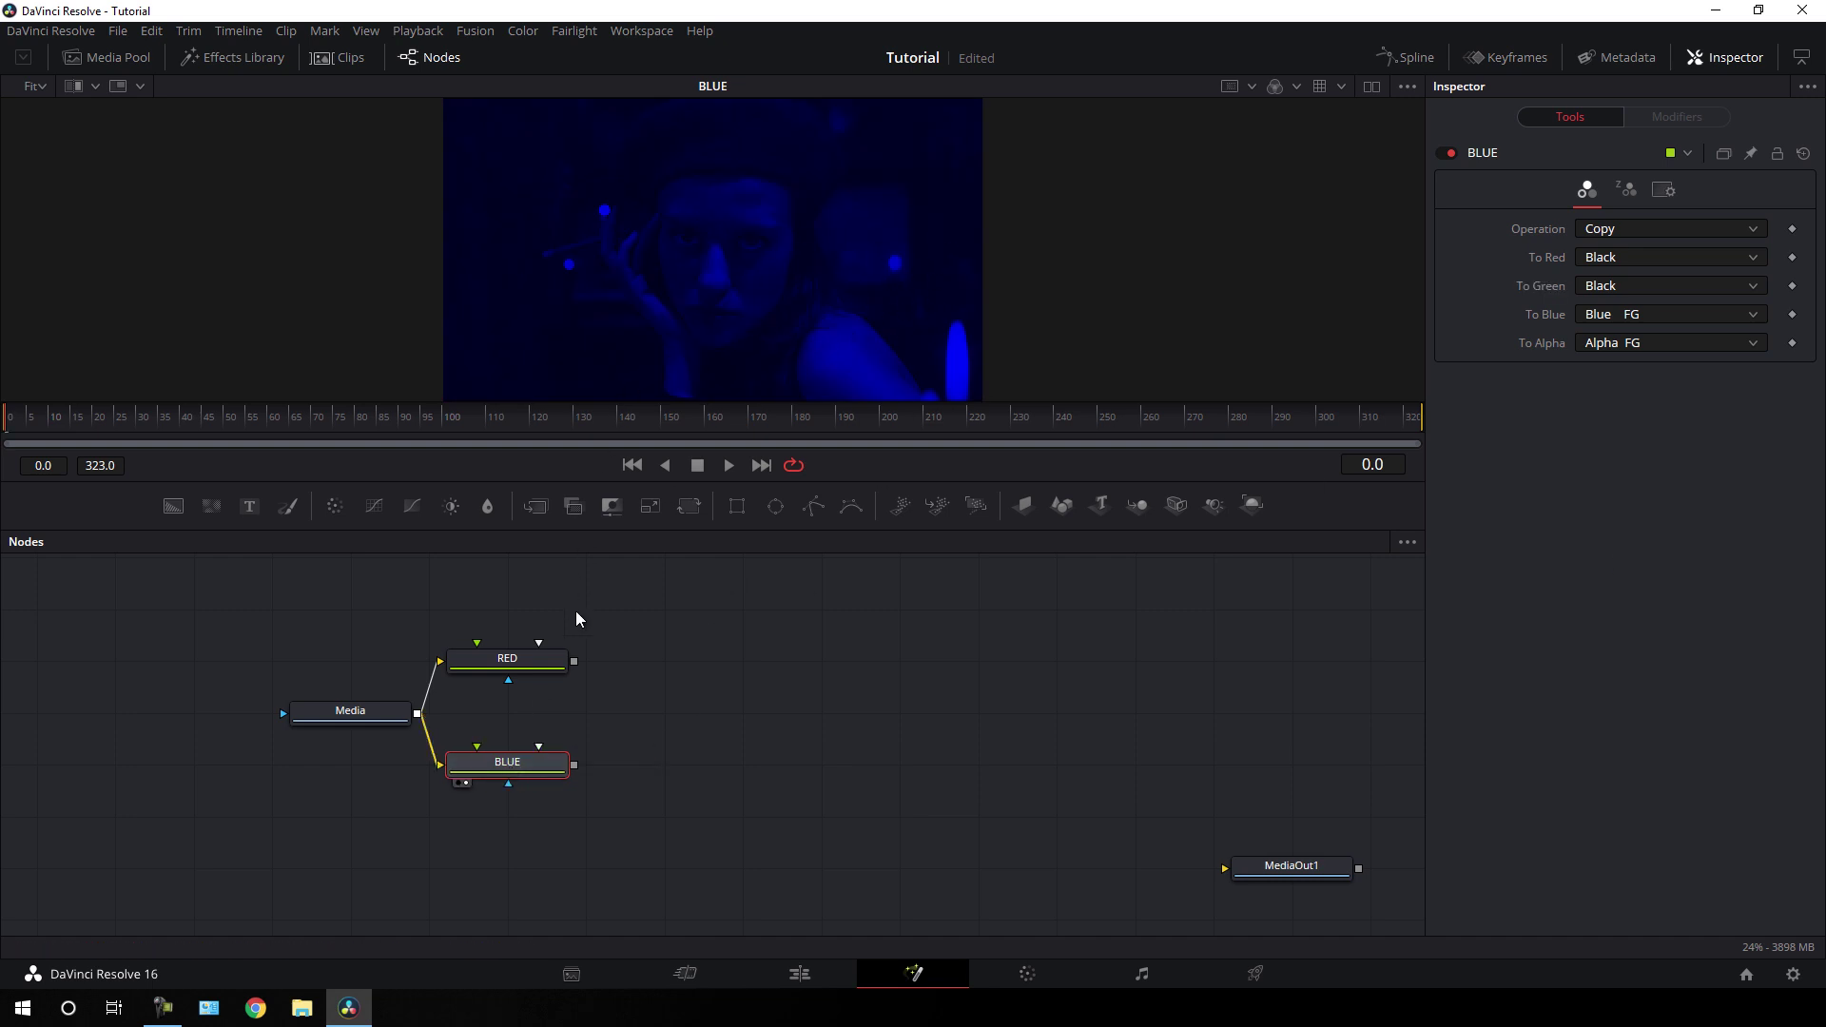
{"action": "left_click_drag", "start_coordinate": [519, 659], "coordinate": [544, 281]}
- Add a Merge node with BLUE as background and RED as foreground, then view Merge1
{"action": "left_click", "coordinate": [690, 692]}
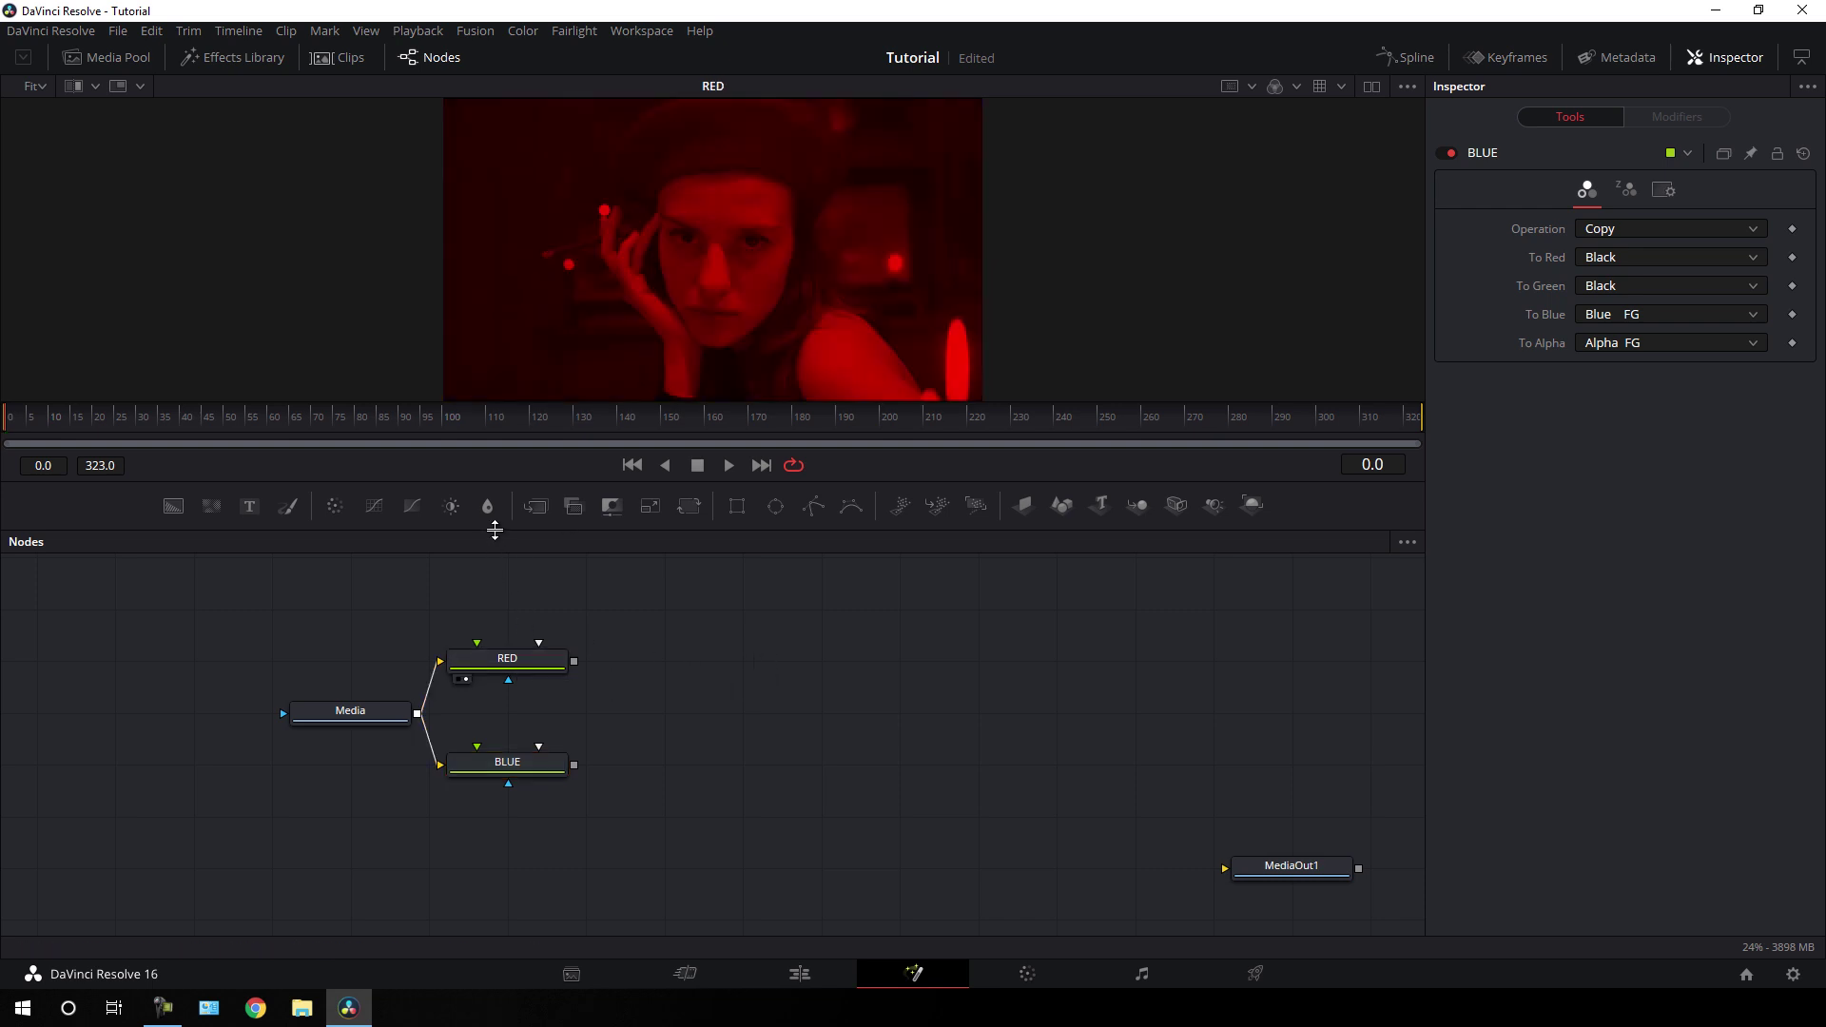
{"action": "left_click_drag", "start_coordinate": [536, 505], "coordinate": [740, 677]}
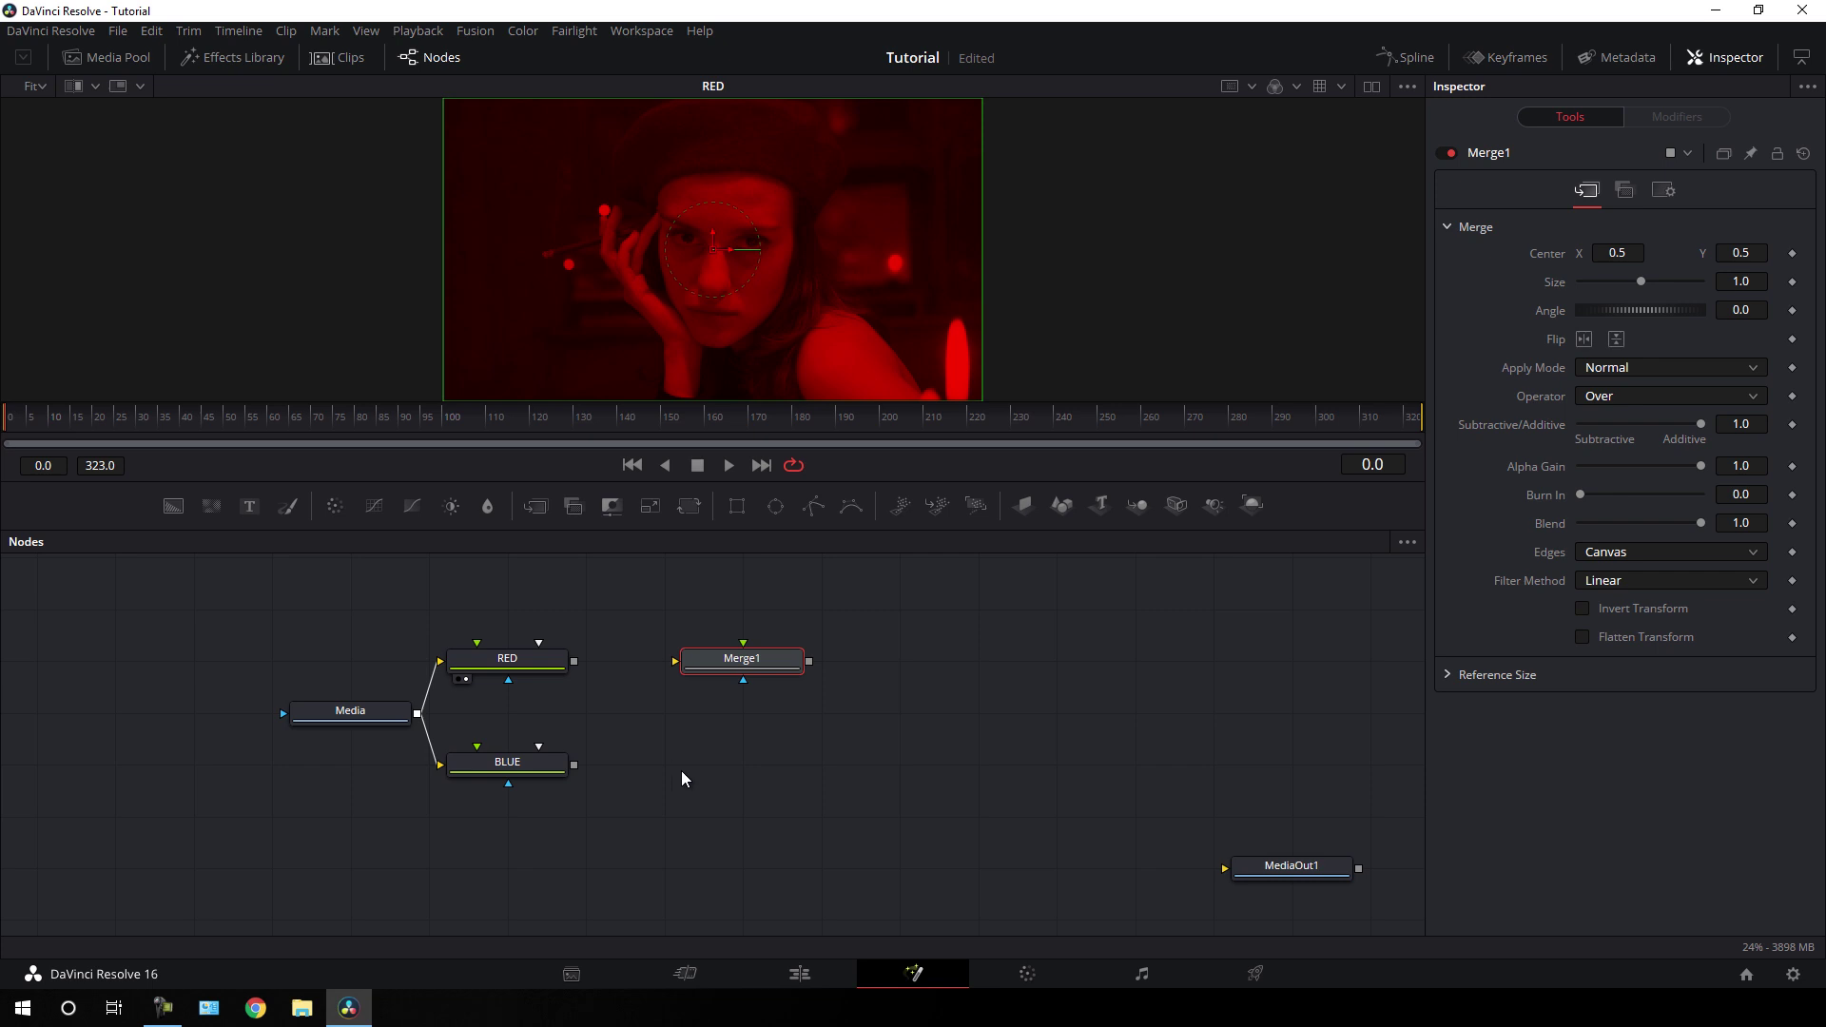
{"action": "mouse_move", "coordinate": [709, 678]}
{"action": "left_click_drag", "start_coordinate": [656, 639], "coordinate": [649, 656]}
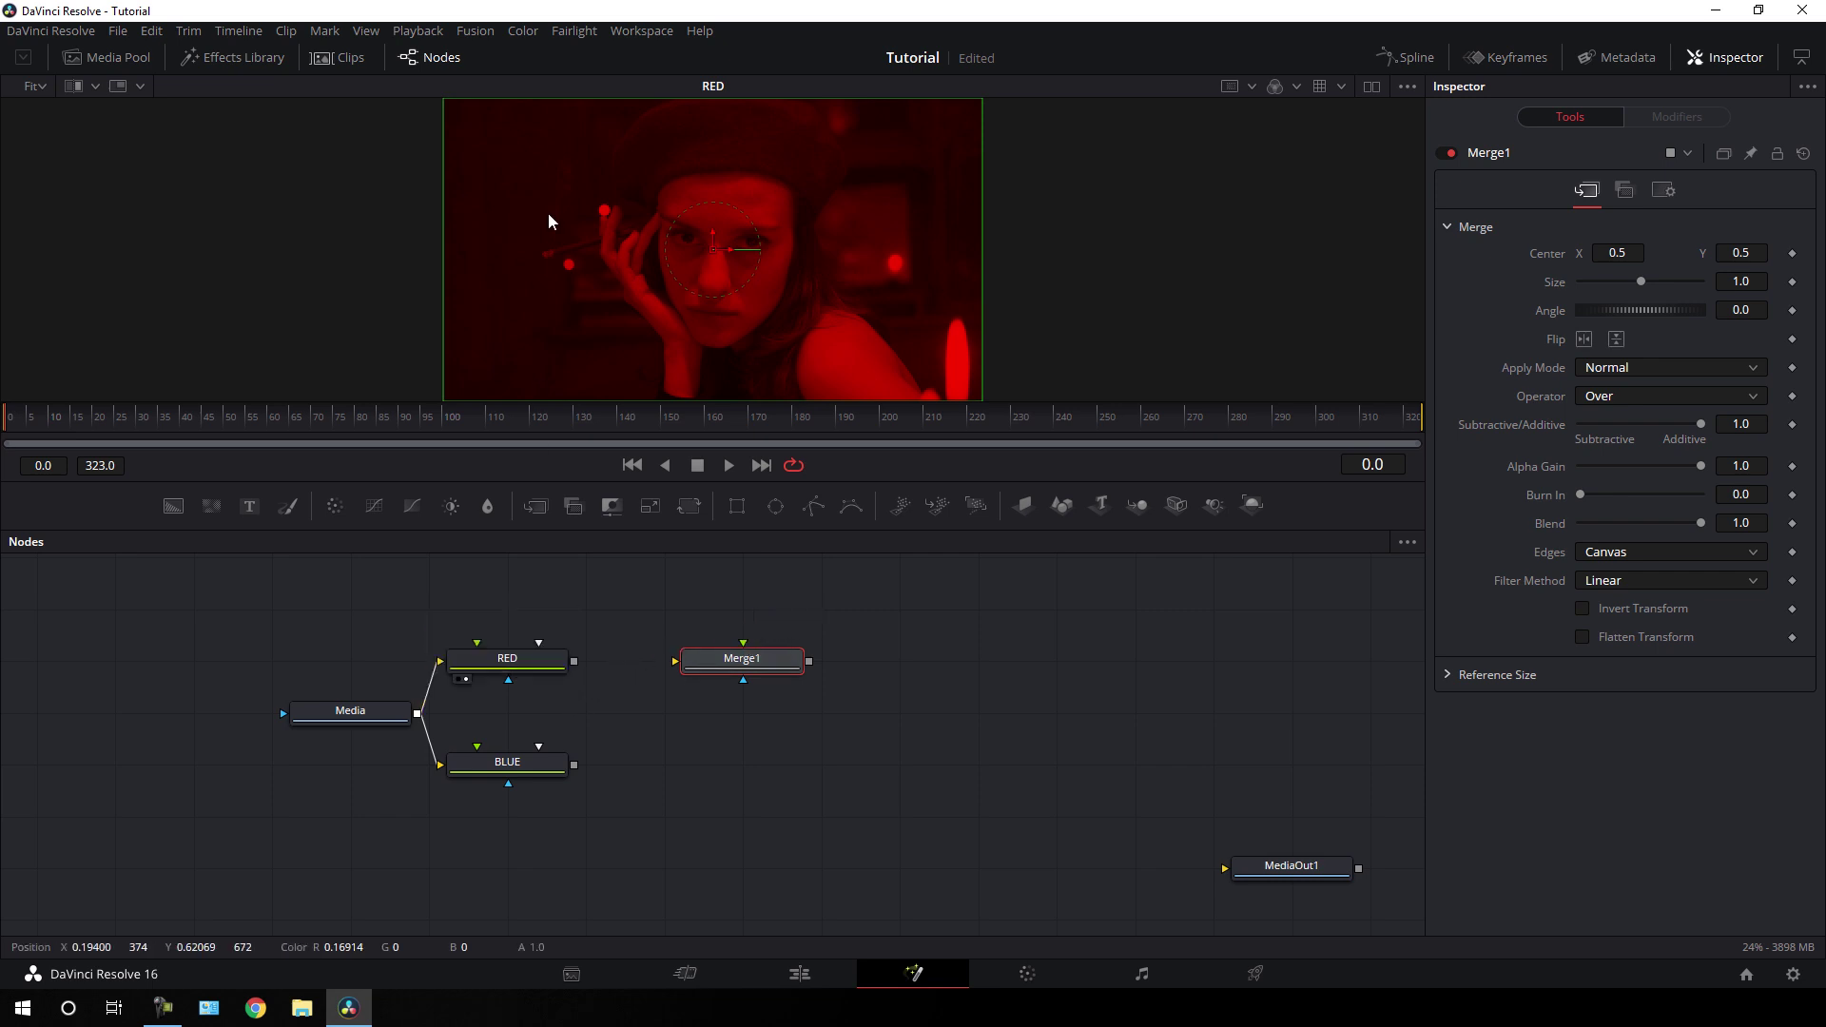
{"action": "left_click_drag", "start_coordinate": [544, 767], "coordinate": [723, 314]}
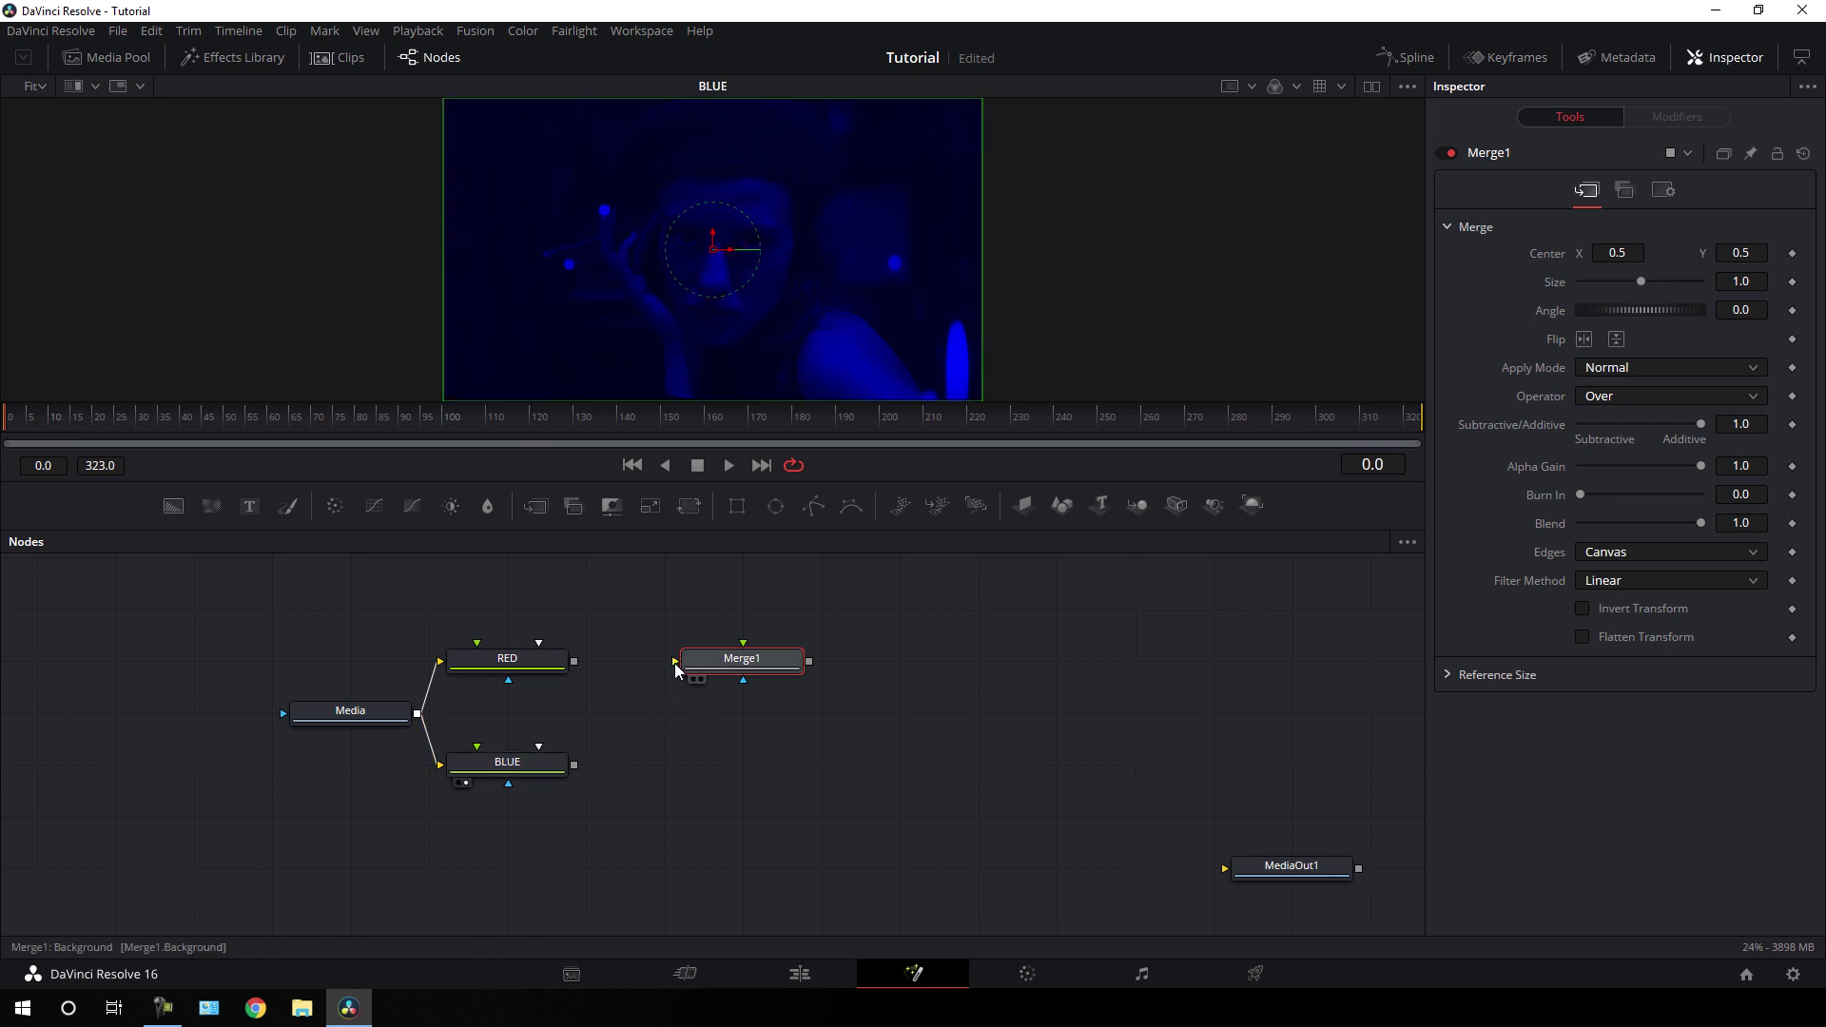
{"action": "left_click_drag", "start_coordinate": [675, 661], "coordinate": [573, 765]}
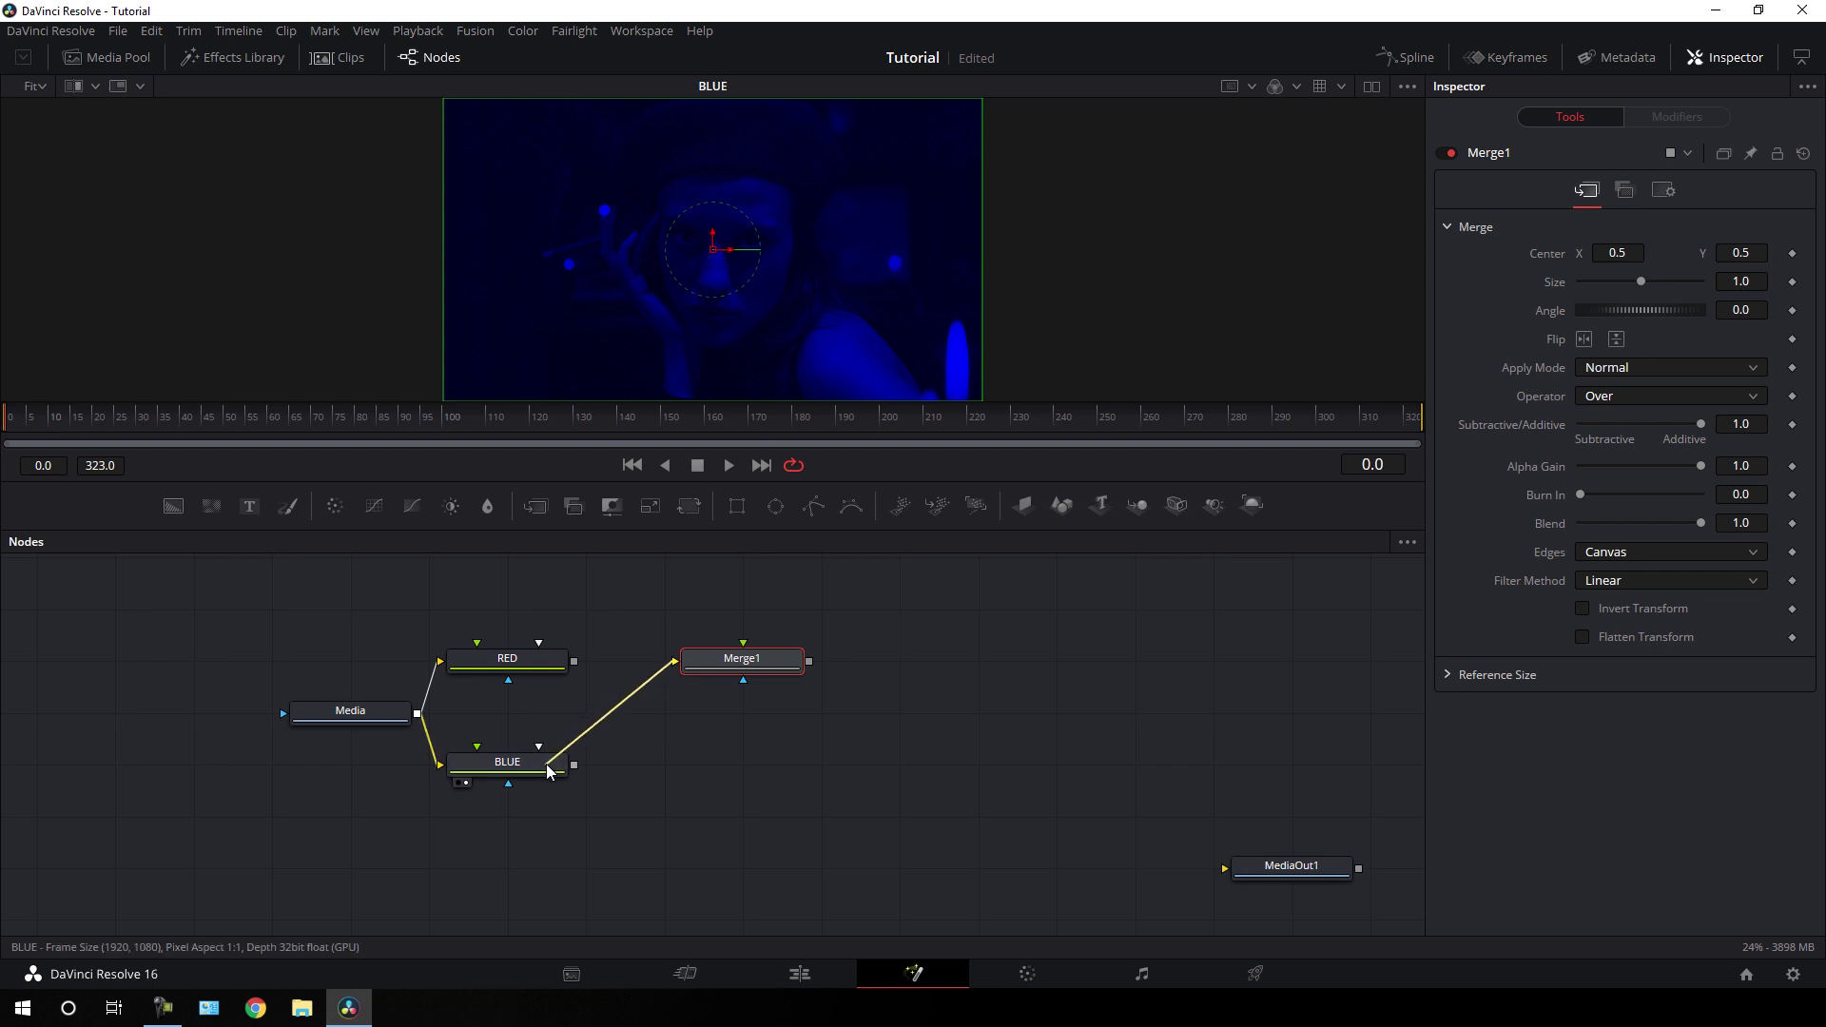
{"action": "left_click_drag", "start_coordinate": [743, 643], "coordinate": [574, 660]}
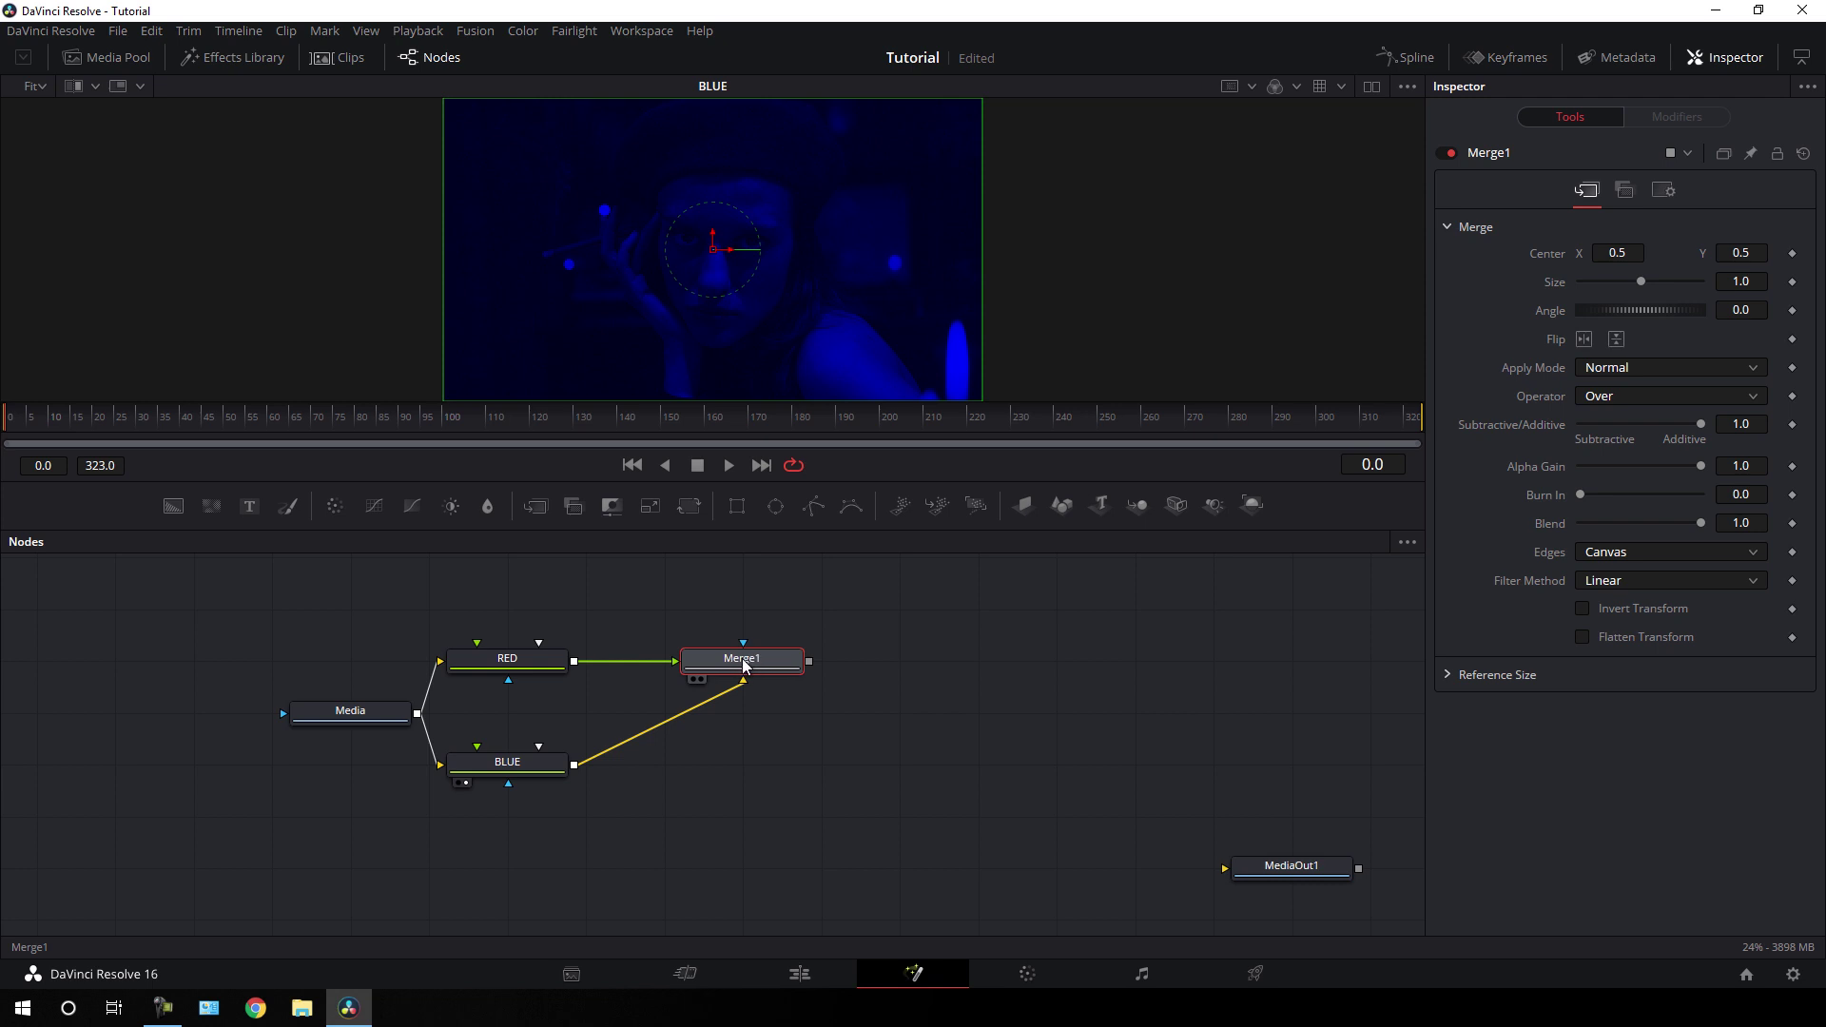
{"action": "key", "text": "1"}
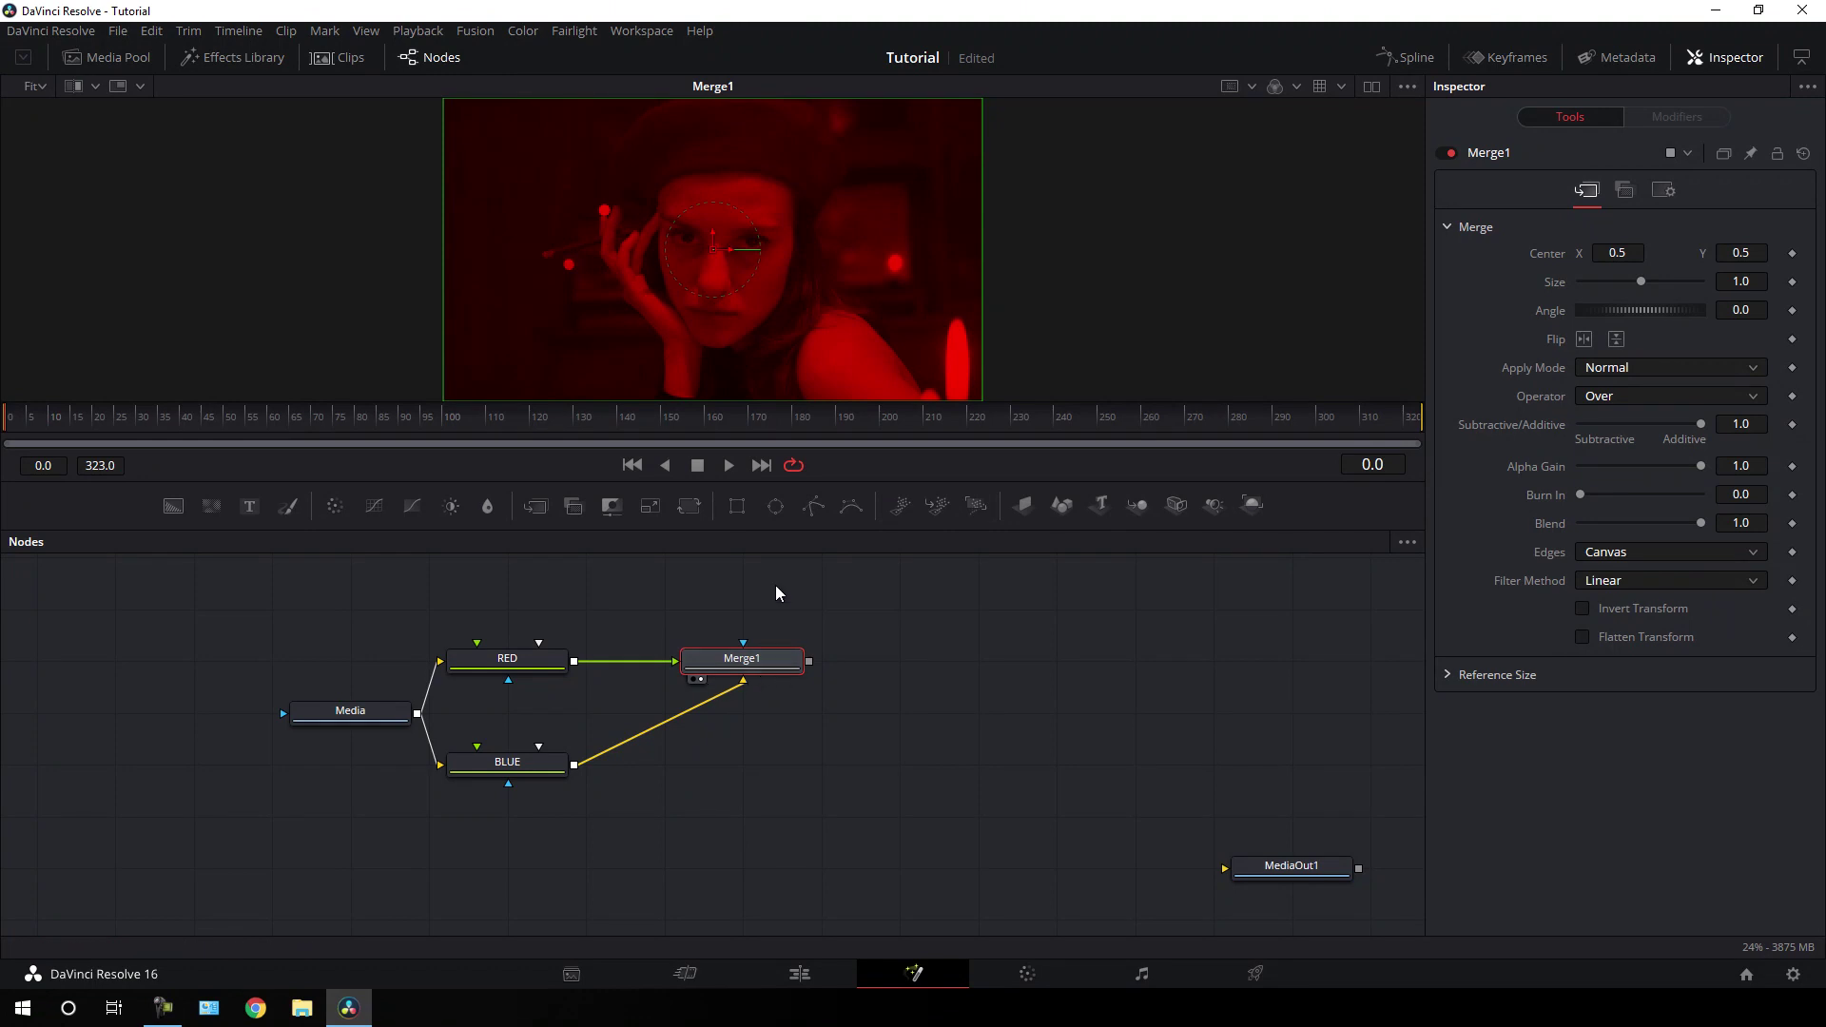
- Add a Rectangle mask to Merge1, enlarge it, and rotate it to -34.53 to split the frame diagonally
{"action": "left_click", "coordinate": [736, 506]}
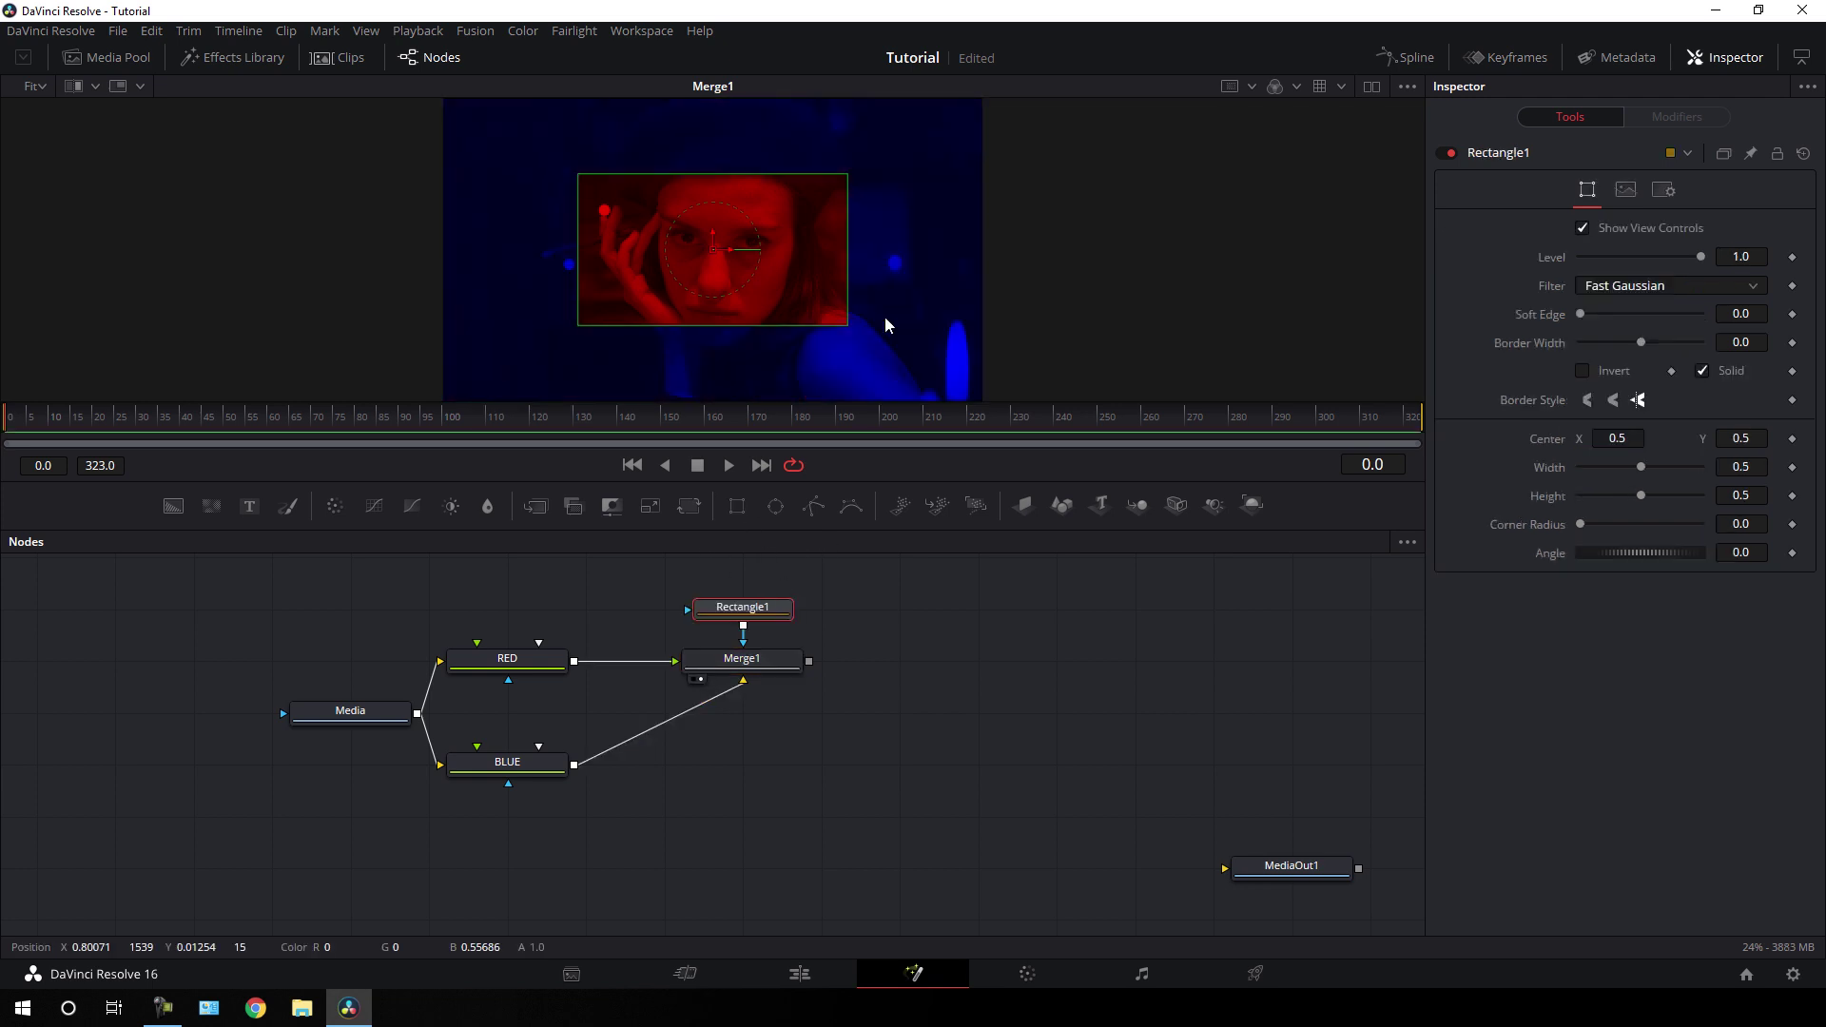
{"action": "left_click_drag", "start_coordinate": [733, 329], "coordinate": [738, 576]}
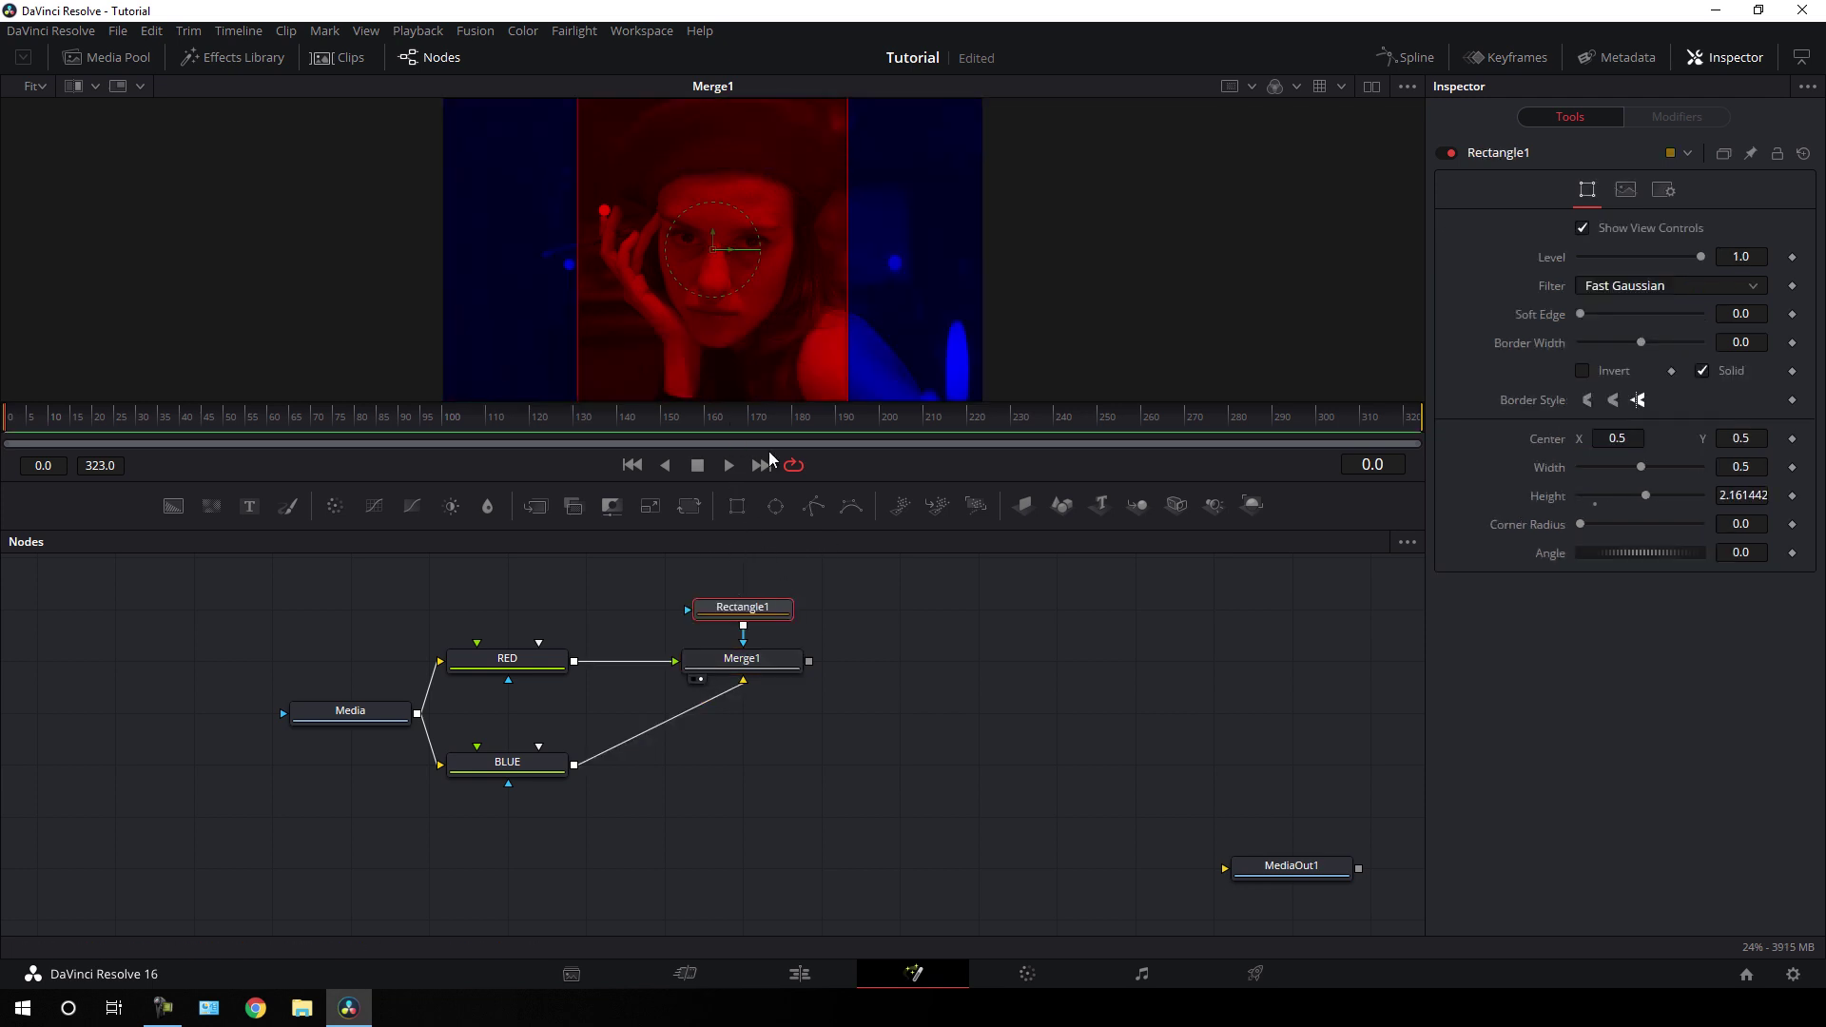
{"action": "scroll", "coordinate": [741, 233], "scroll_direction": "down", "scroll_amount": 3}
{"action": "left_click_drag", "start_coordinate": [751, 283], "coordinate": [756, 368]}
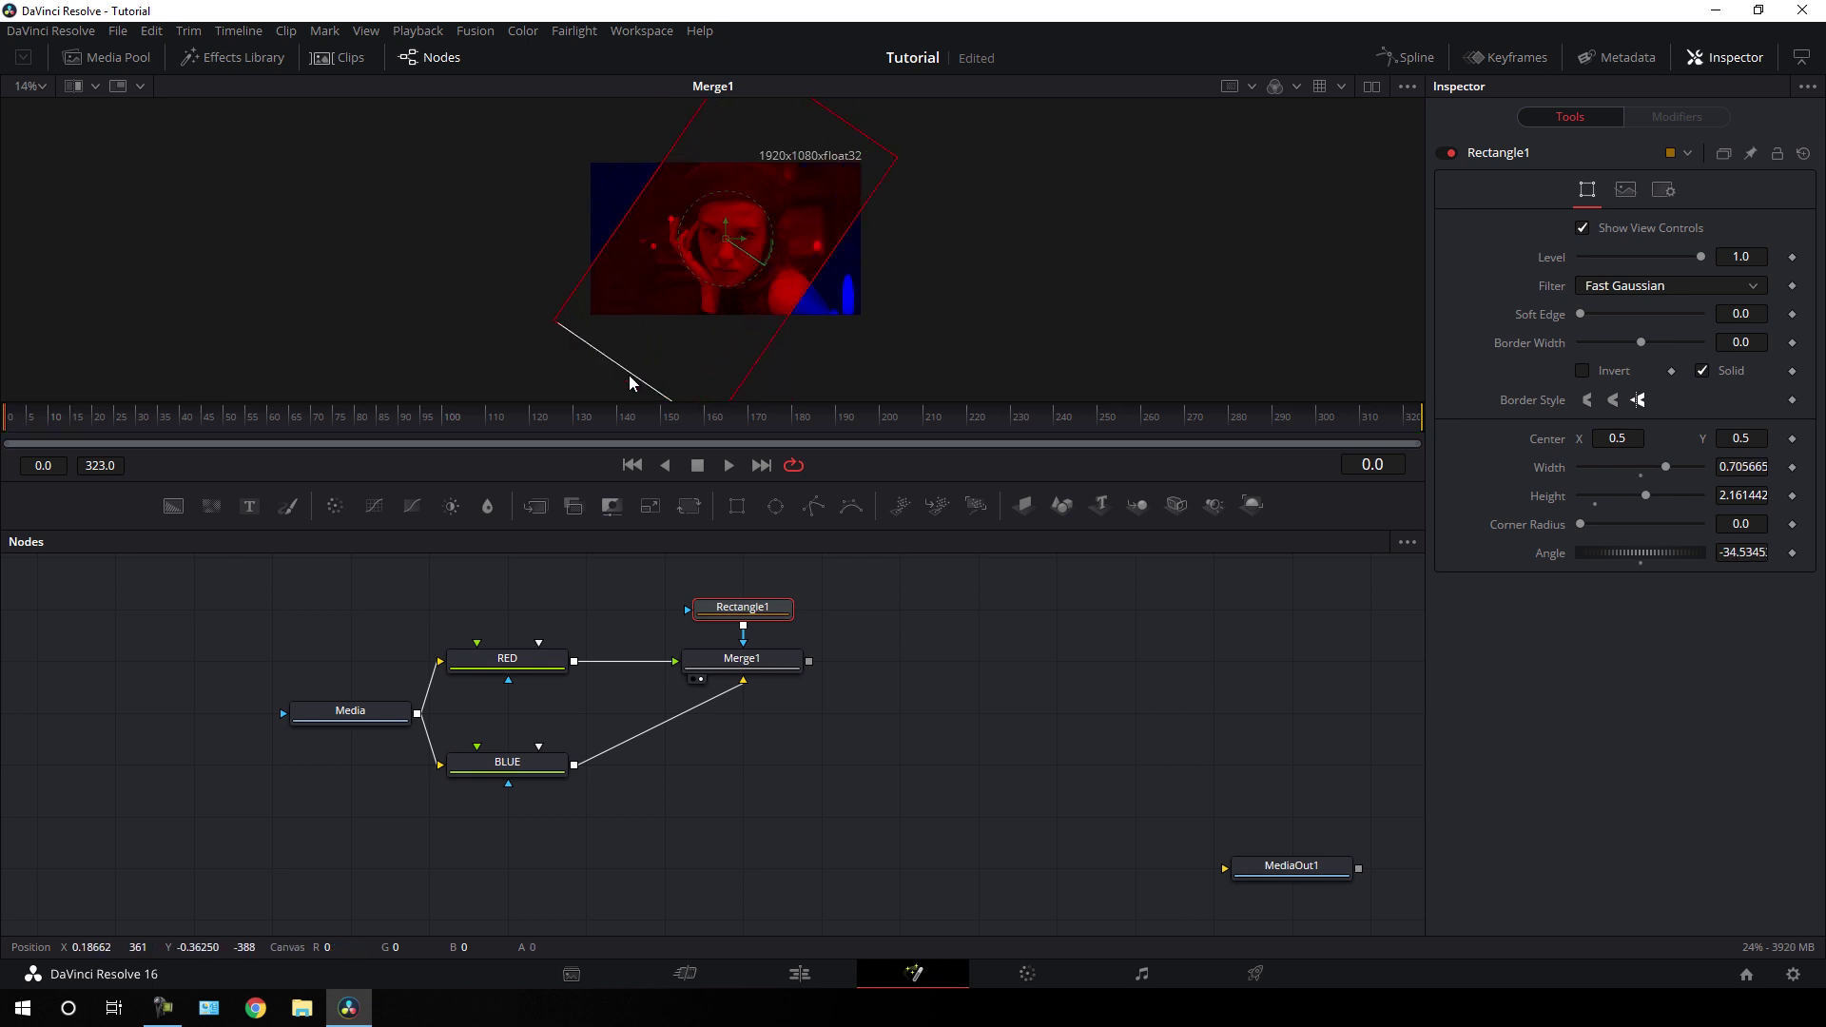
{"action": "left_click_drag", "start_coordinate": [629, 374], "coordinate": [603, 403]}
{"action": "left_click_drag", "start_coordinate": [726, 243], "coordinate": [643, 199]}
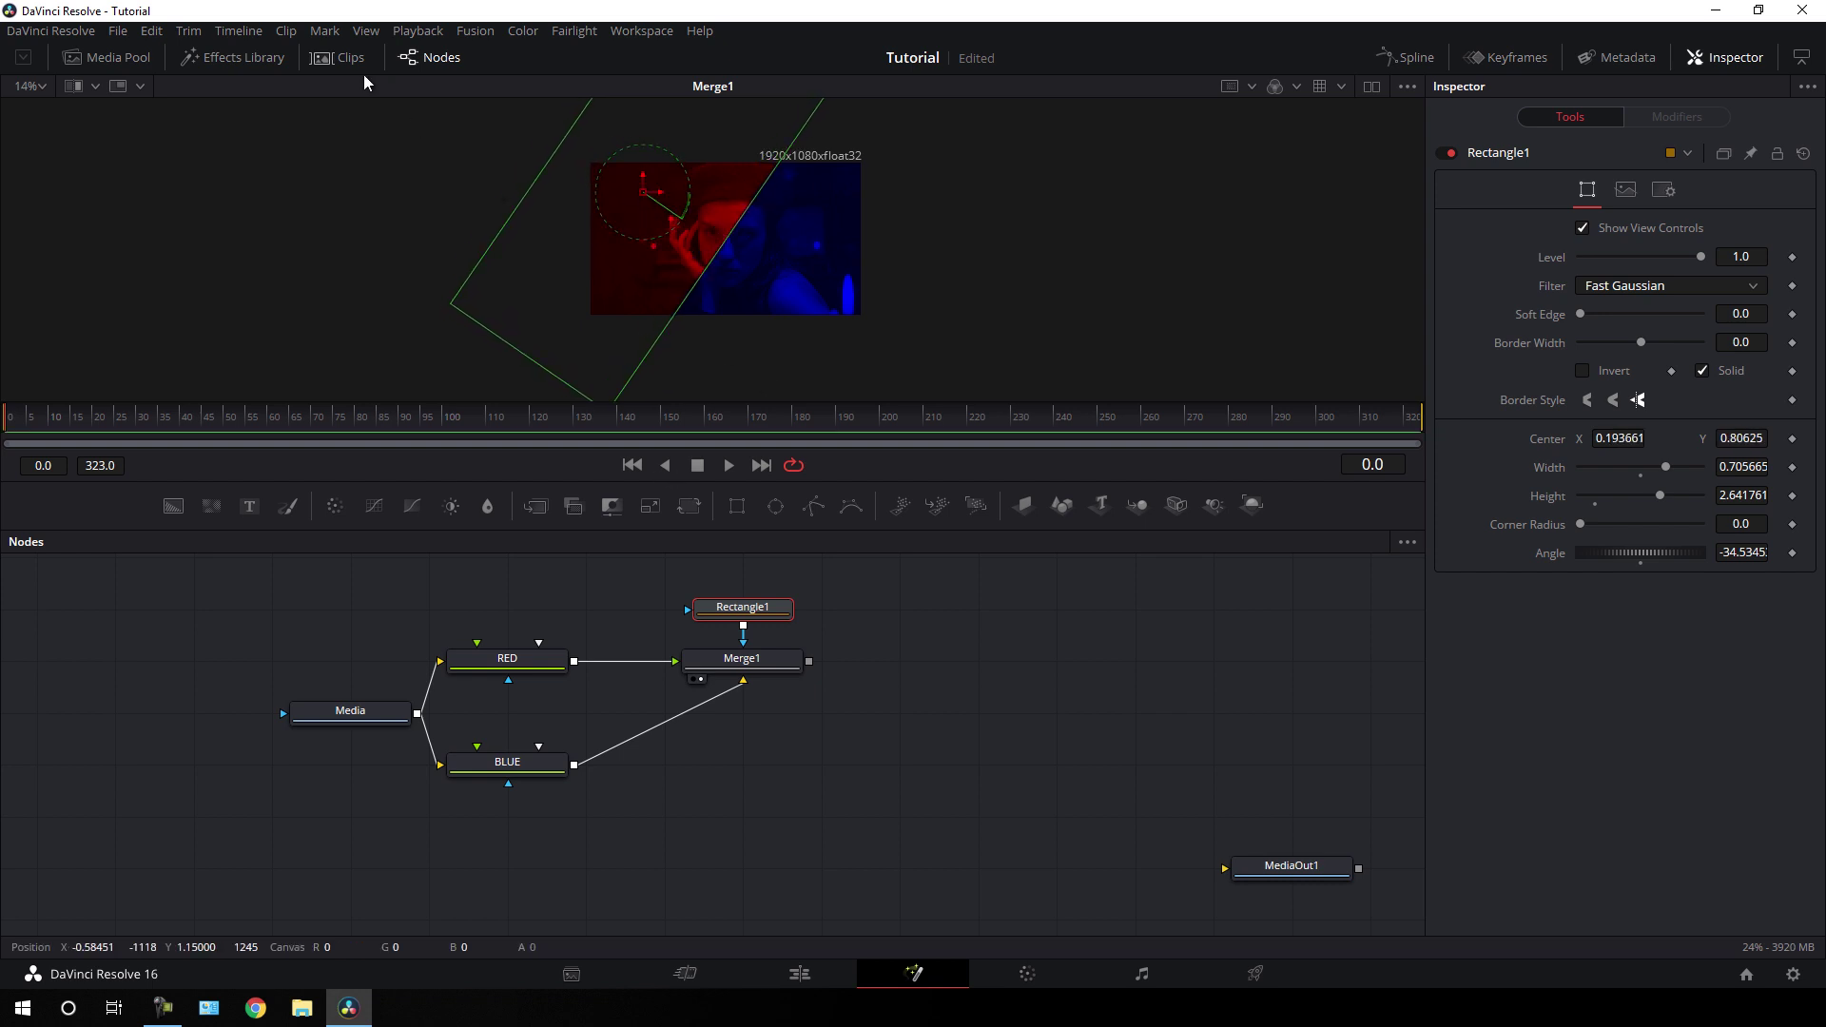
{"action": "left_click", "coordinate": [44, 93]}
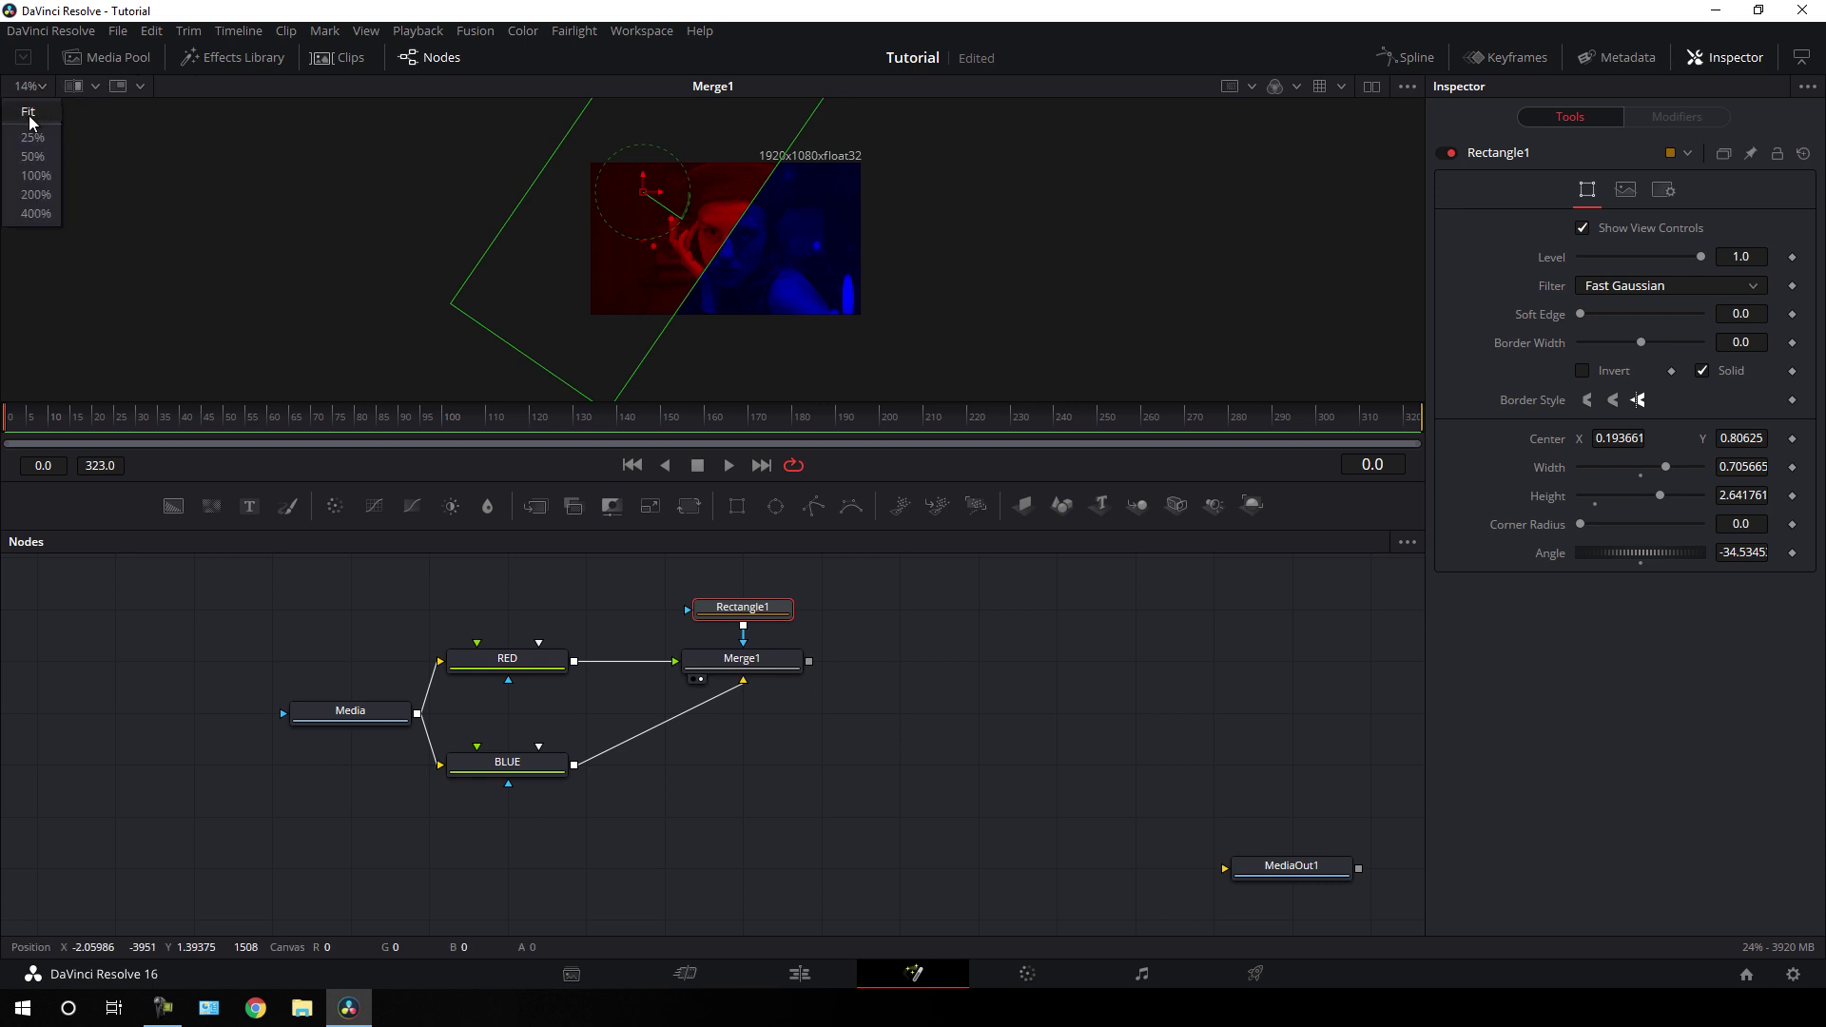
{"action": "left_click", "coordinate": [28, 116]}
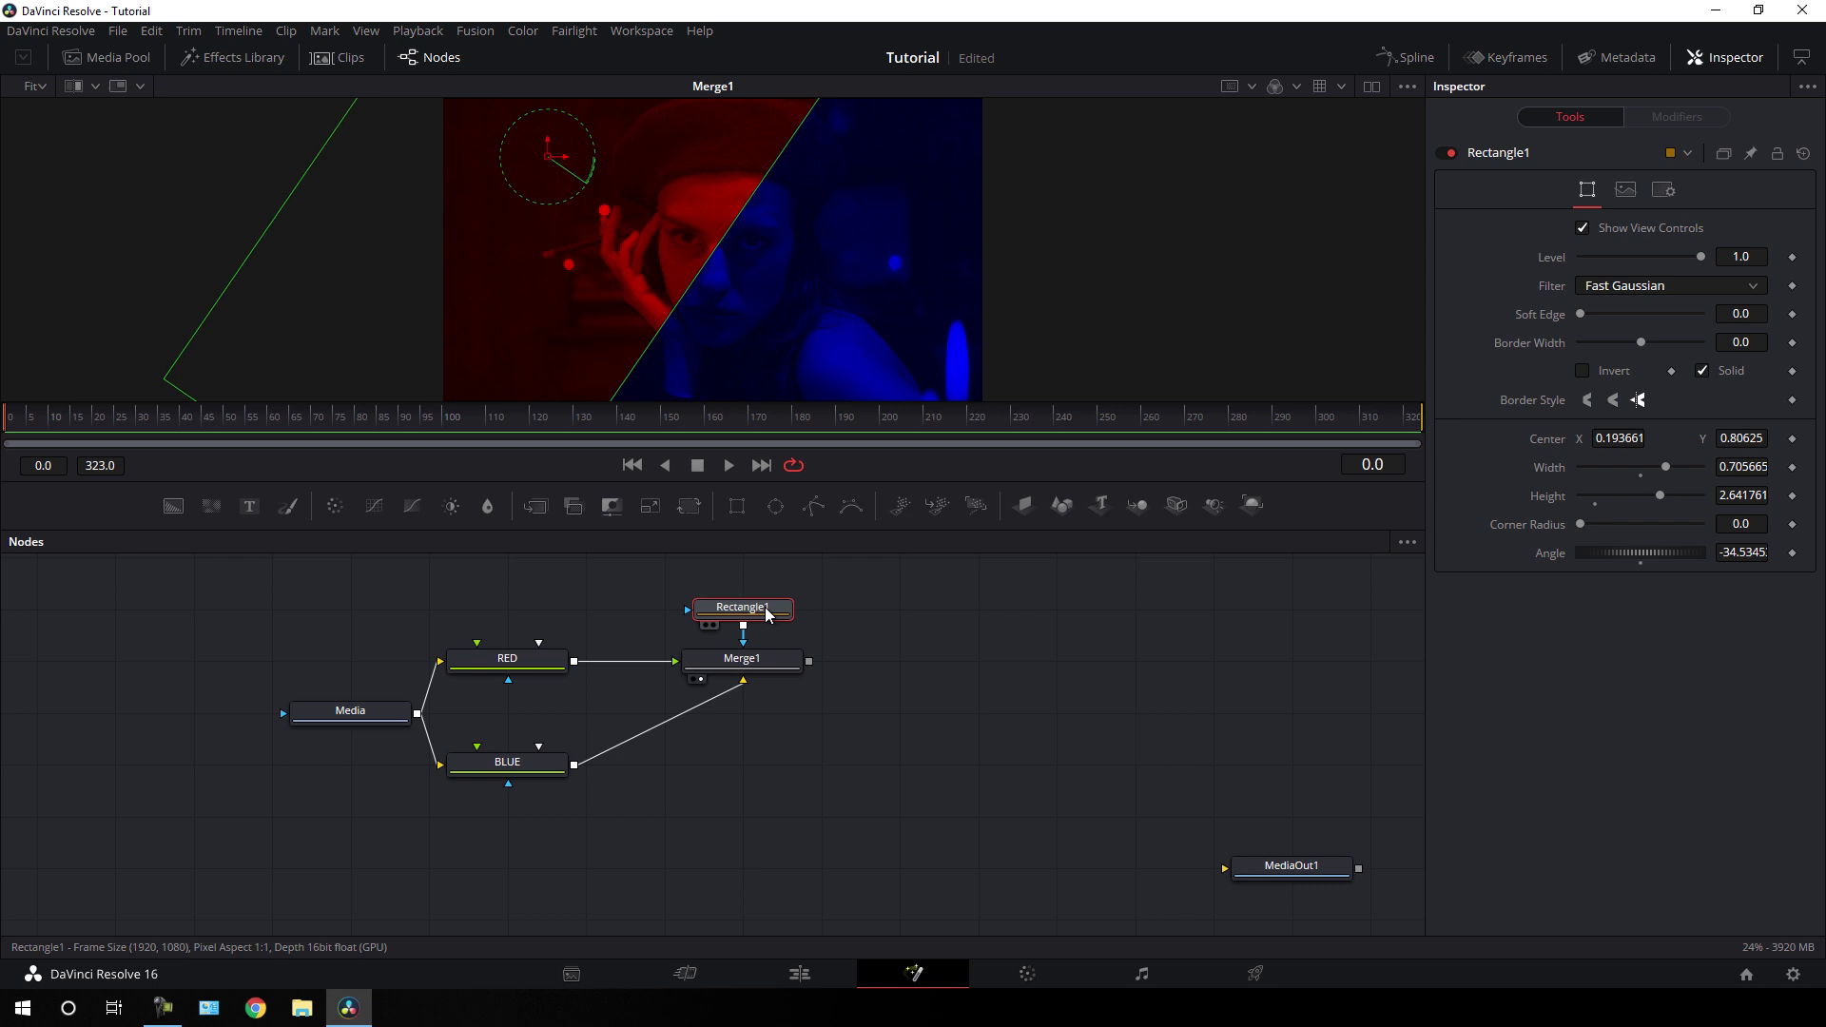
- Rename the Rectangle1 mask node to MASK
{"action": "key", "text": "F2"}
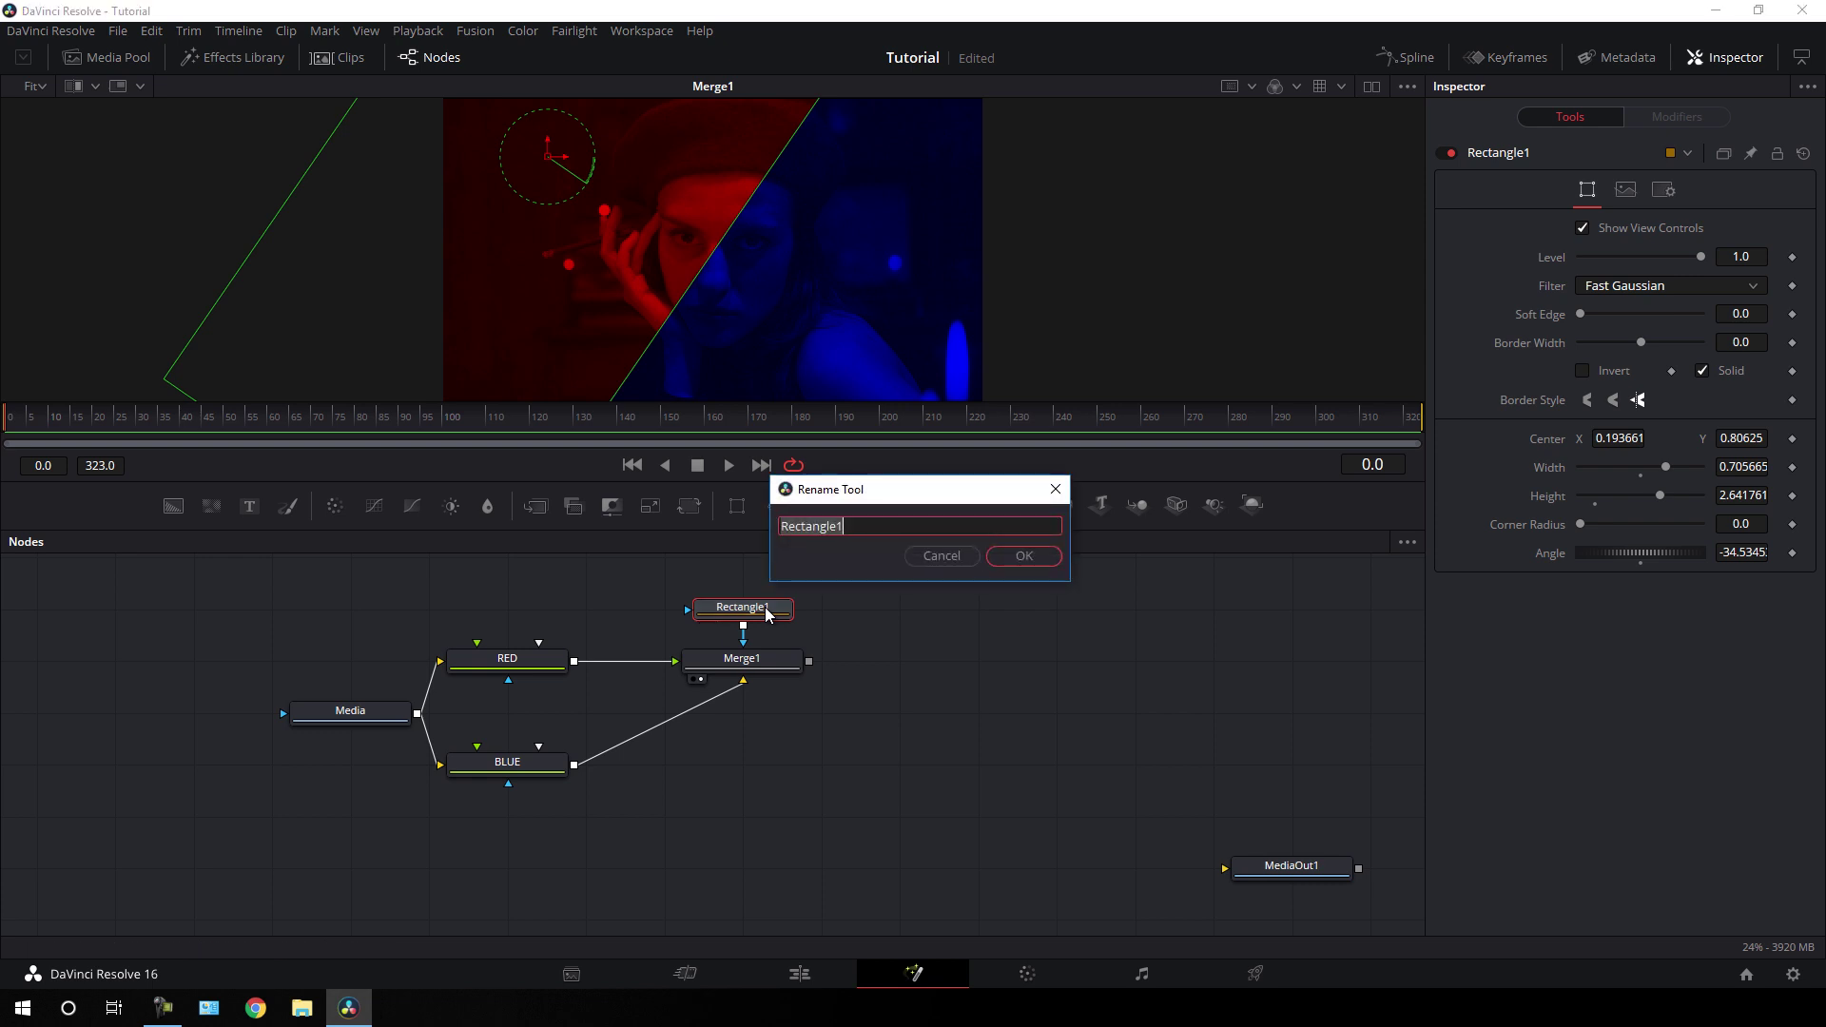
{"action": "type", "text": "MASK"}
{"action": "key", "text": "Return"}
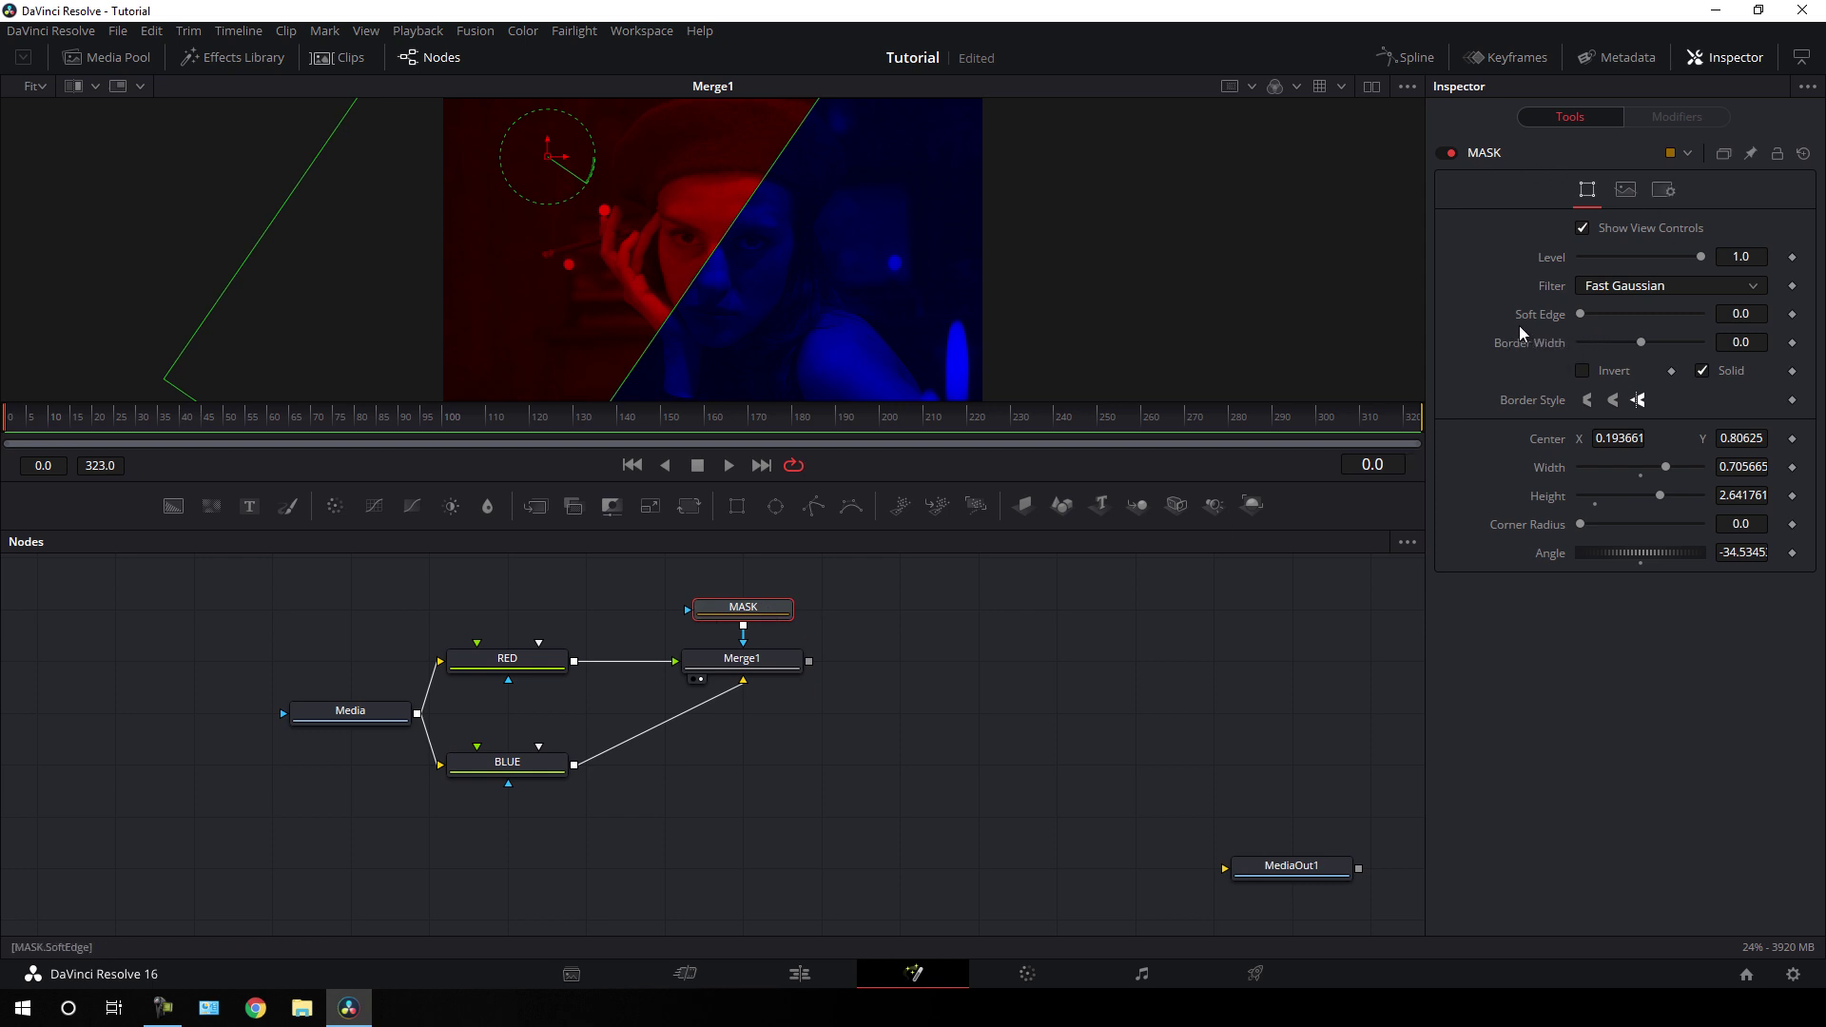
- Set MASK's Soft Edge to 0.5 and move MASK and Merge1 to the right
{"action": "left_click_drag", "start_coordinate": [1578, 316], "coordinate": [1699, 320]}
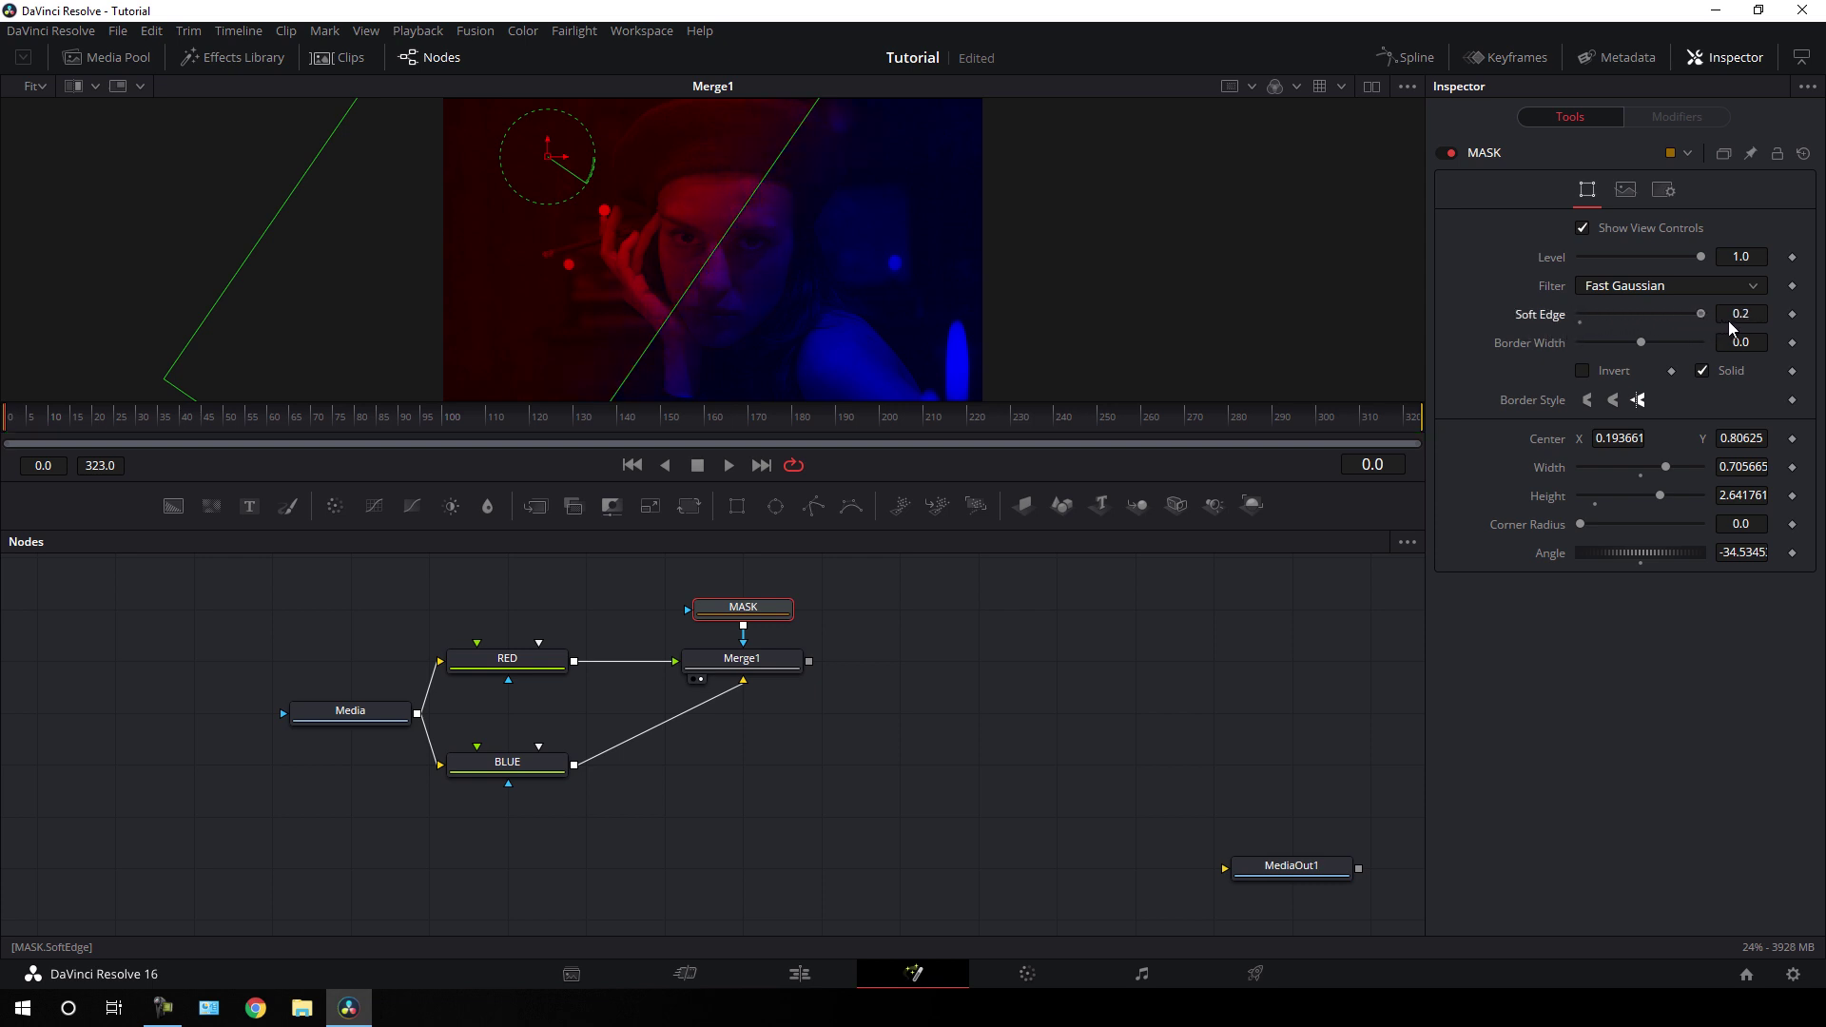
{"action": "left_click", "coordinate": [1756, 314]}
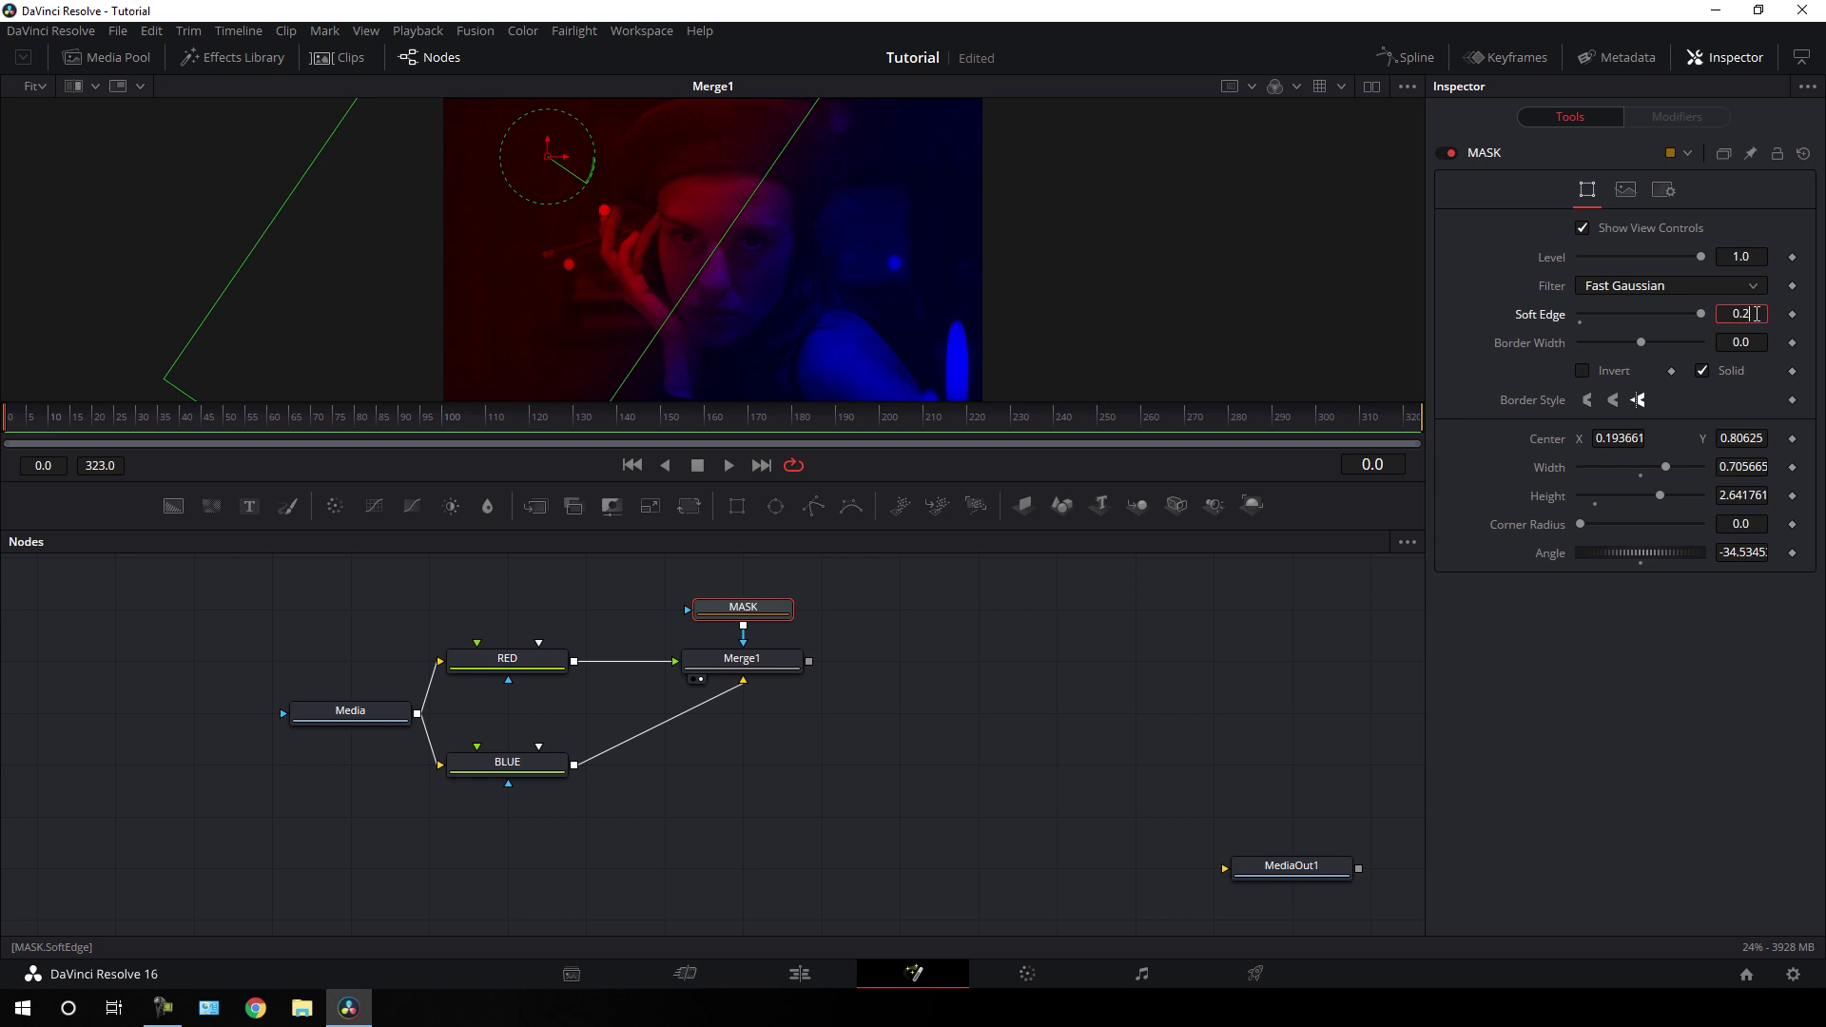
{"action": "key", "text": "BackSpace"}
{"action": "type", "text": "5"}
{"action": "key", "text": "Tab"}
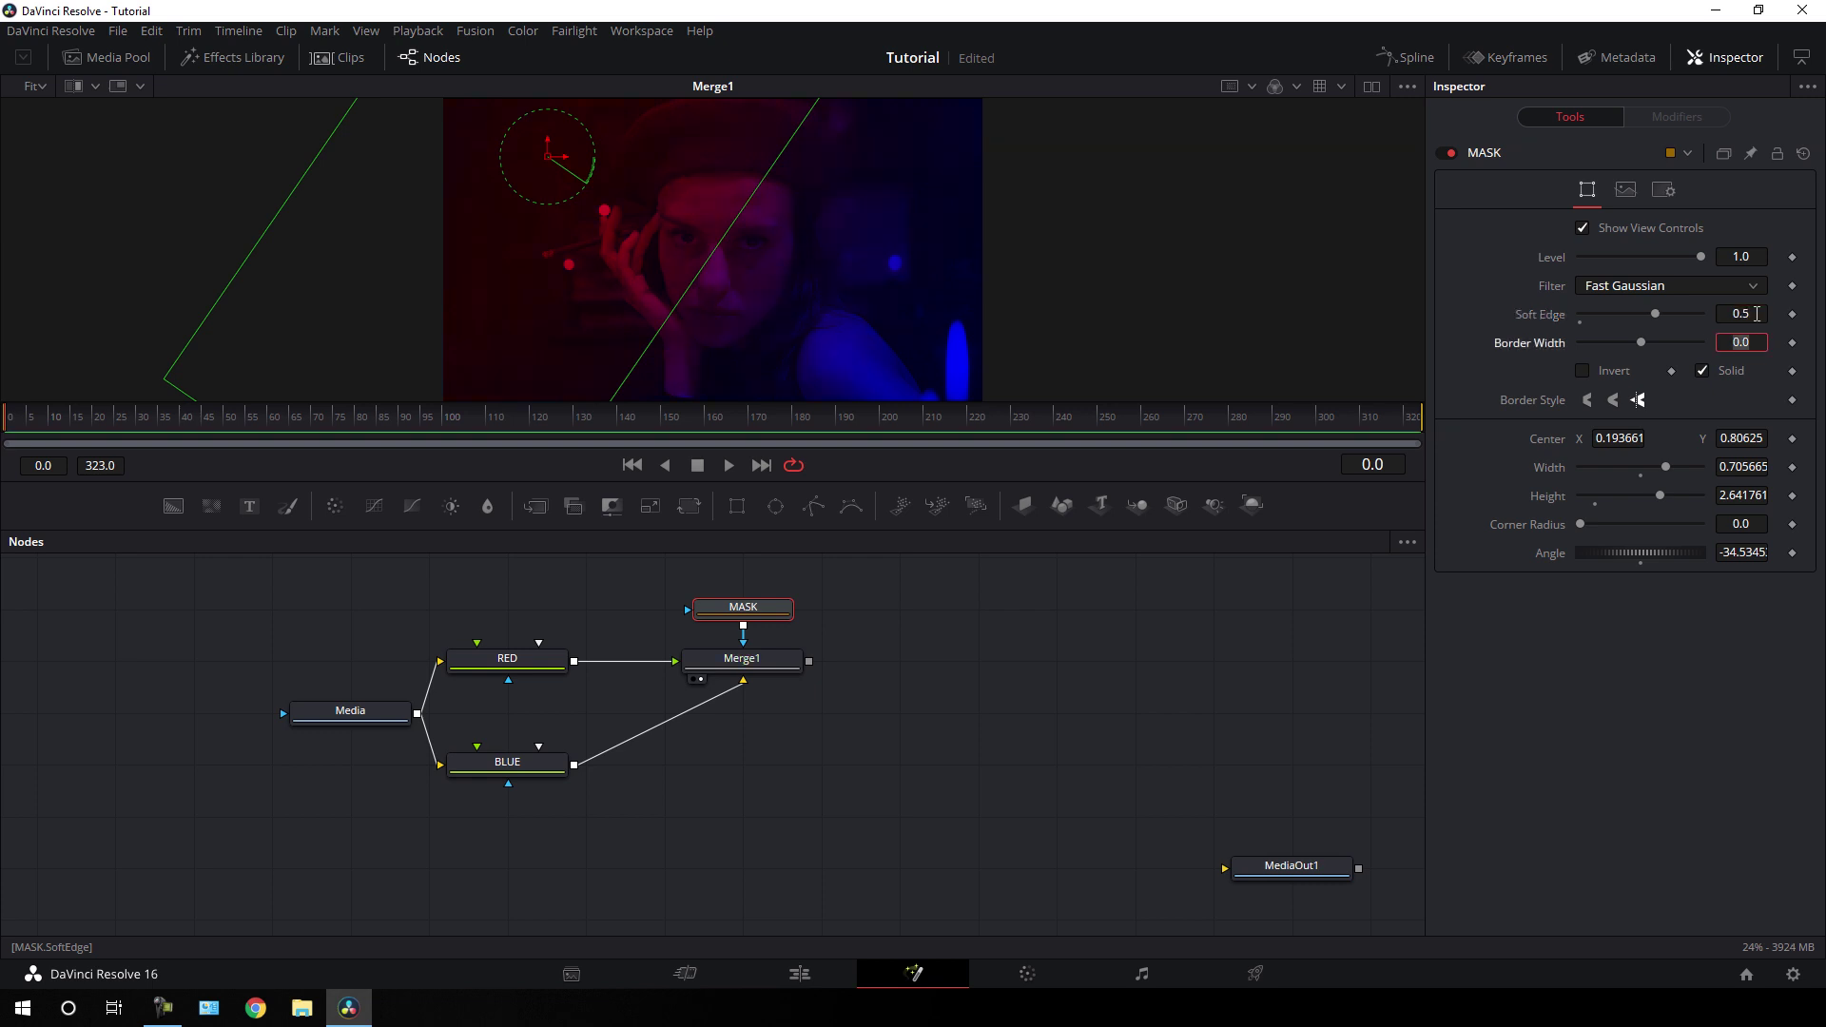
{"action": "left_click", "coordinate": [958, 641]}
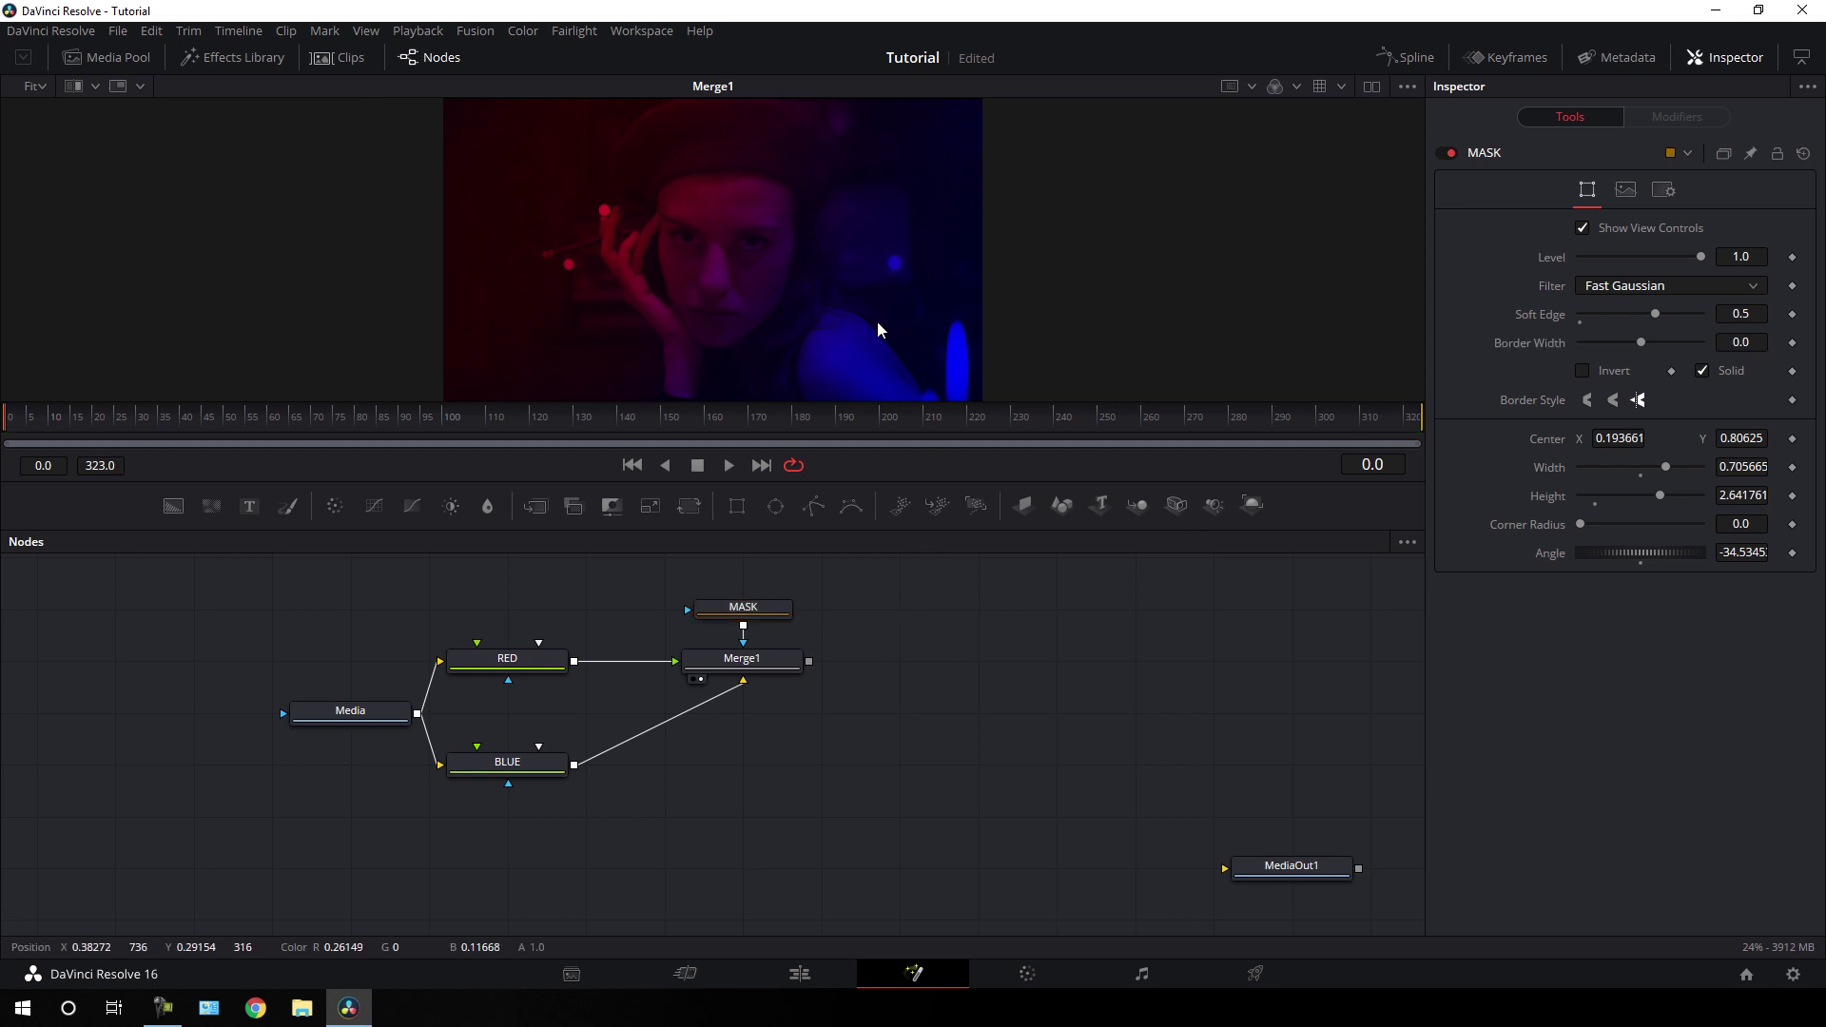
{"action": "left_click_drag", "start_coordinate": [882, 597], "coordinate": [906, 671]}
- Add a Color Corrector renamed CC01 and insert it on the RED-to-Merge1 link
{"action": "left_click", "coordinate": [905, 672]}
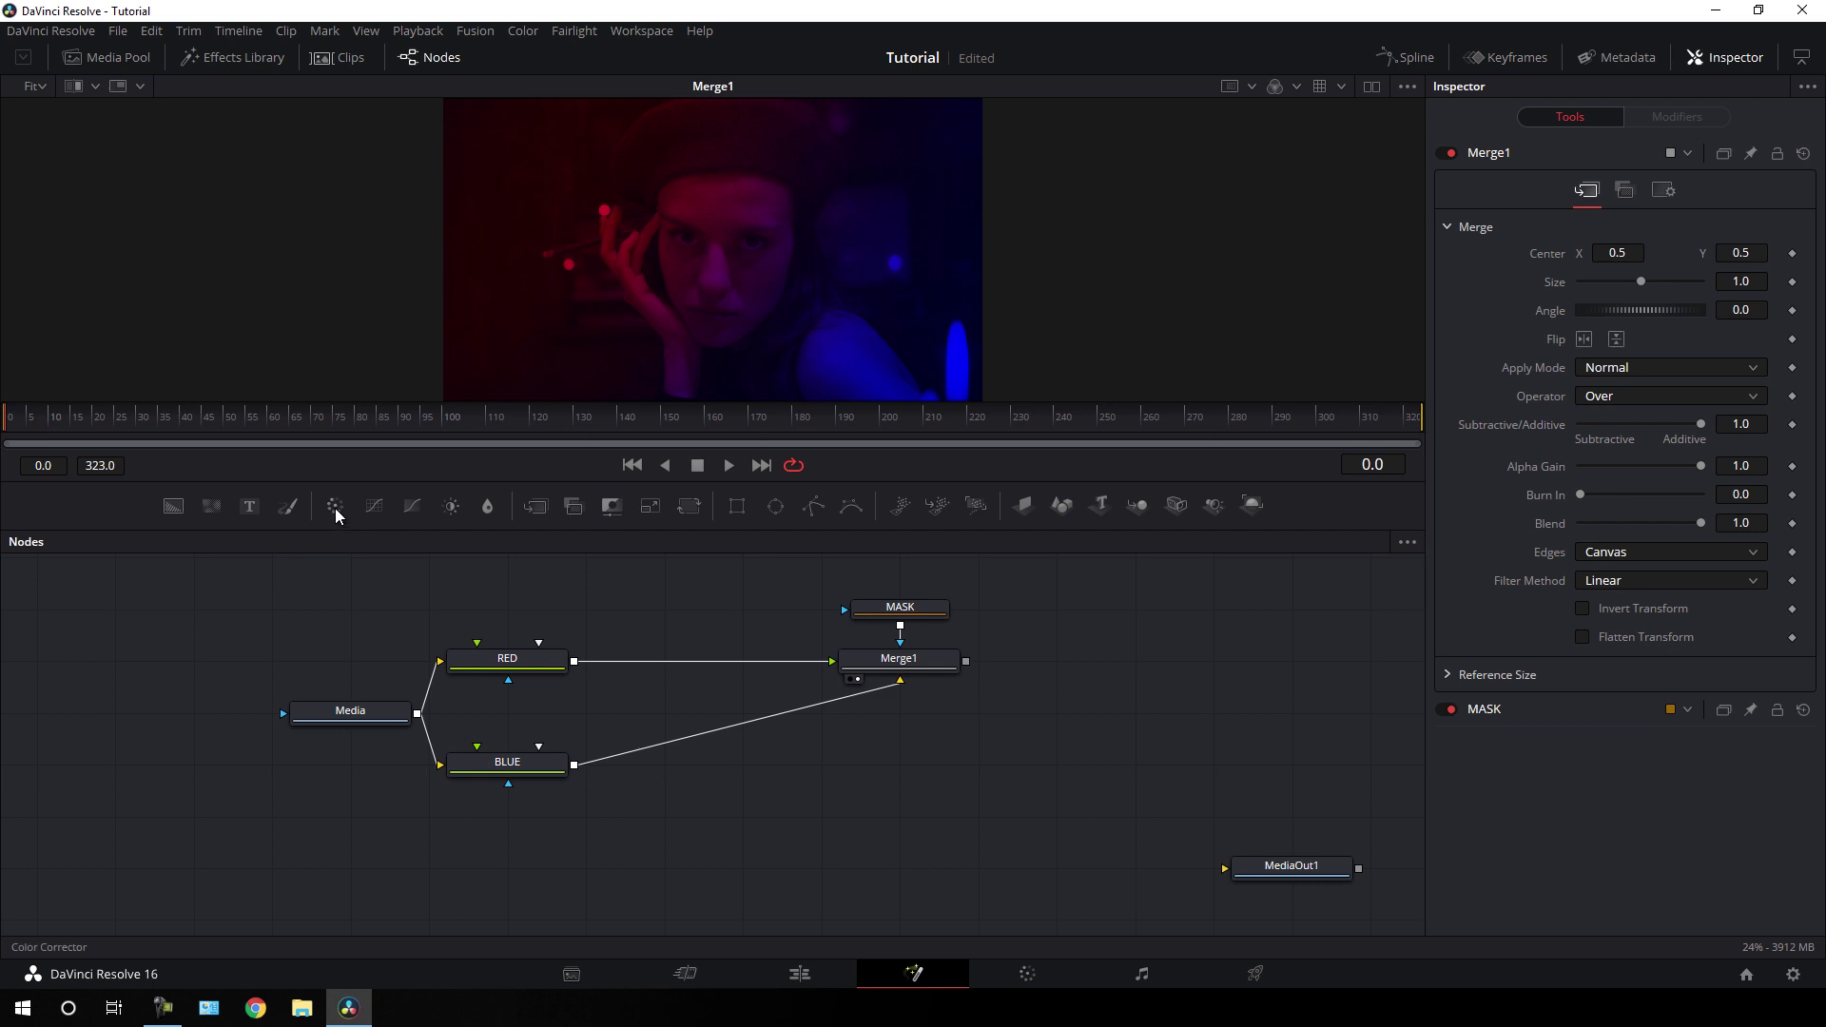
{"action": "left_click_drag", "start_coordinate": [334, 505], "coordinate": [742, 614]}
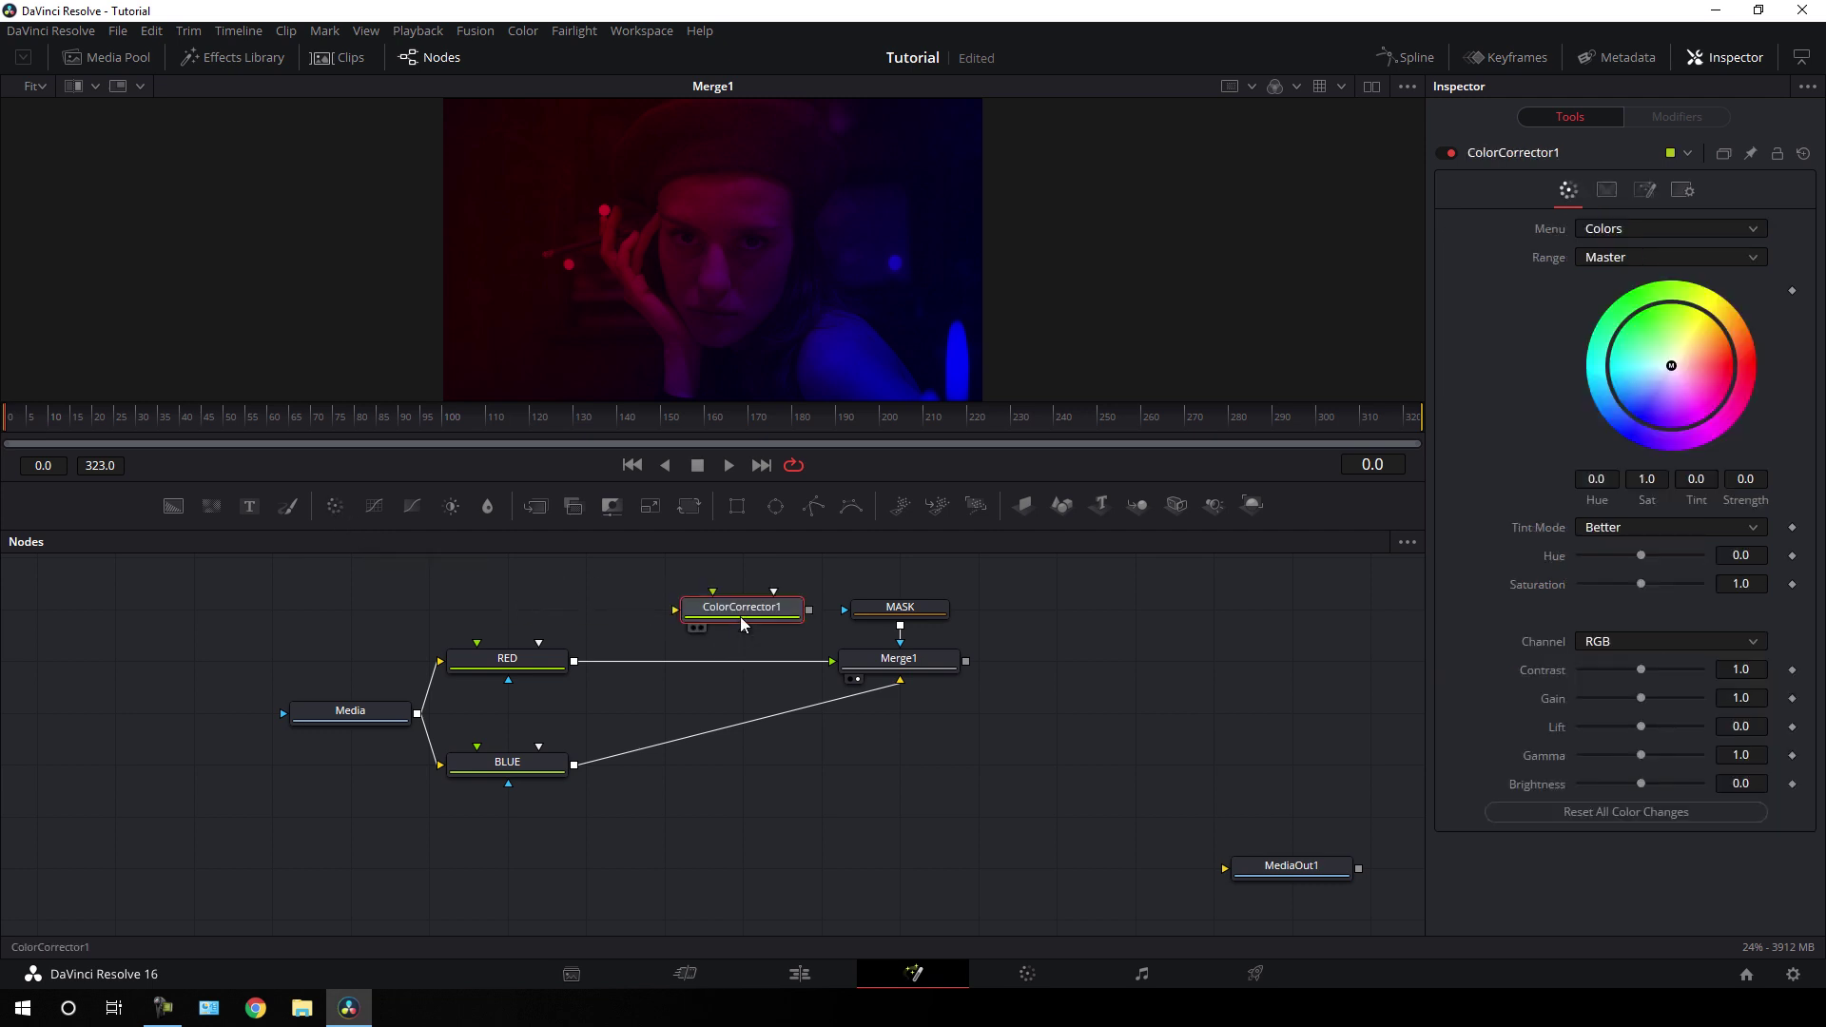
{"action": "key", "text": "F2"}
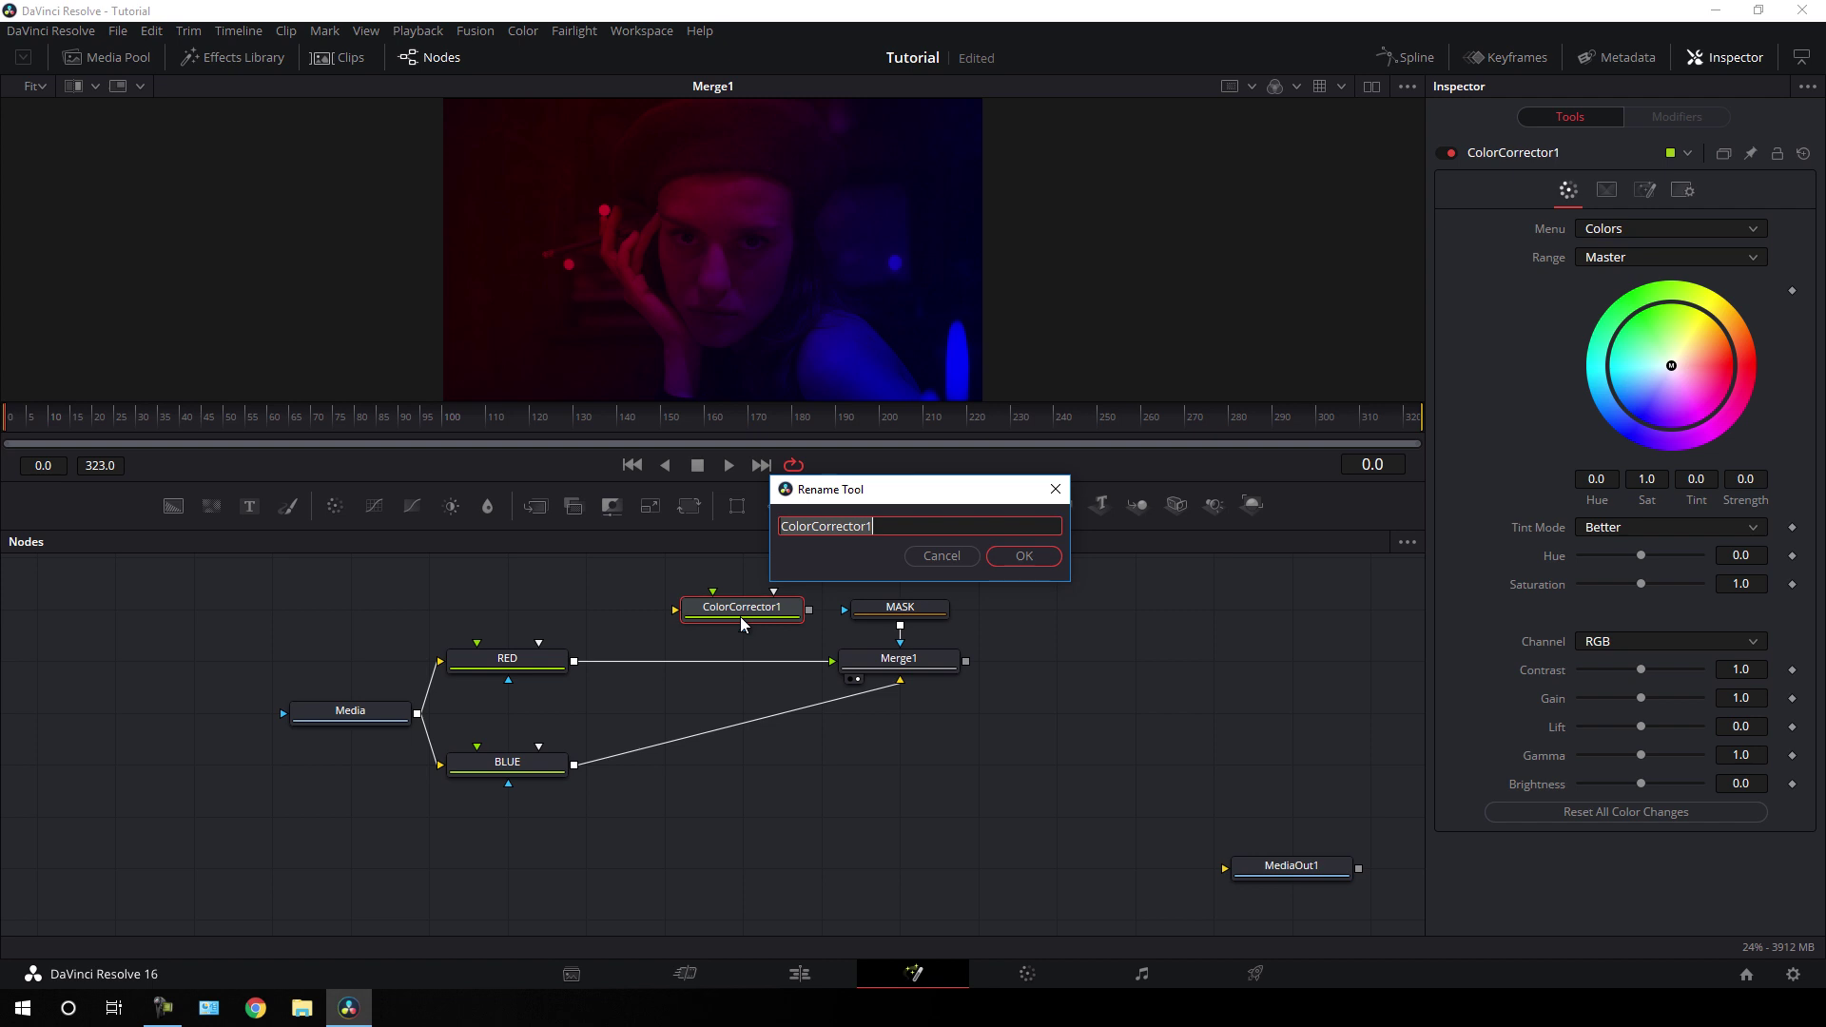
{"action": "key", "text": "BackSpace"}
{"action": "type", "text": "CC01"}
{"action": "key", "text": "Return"}
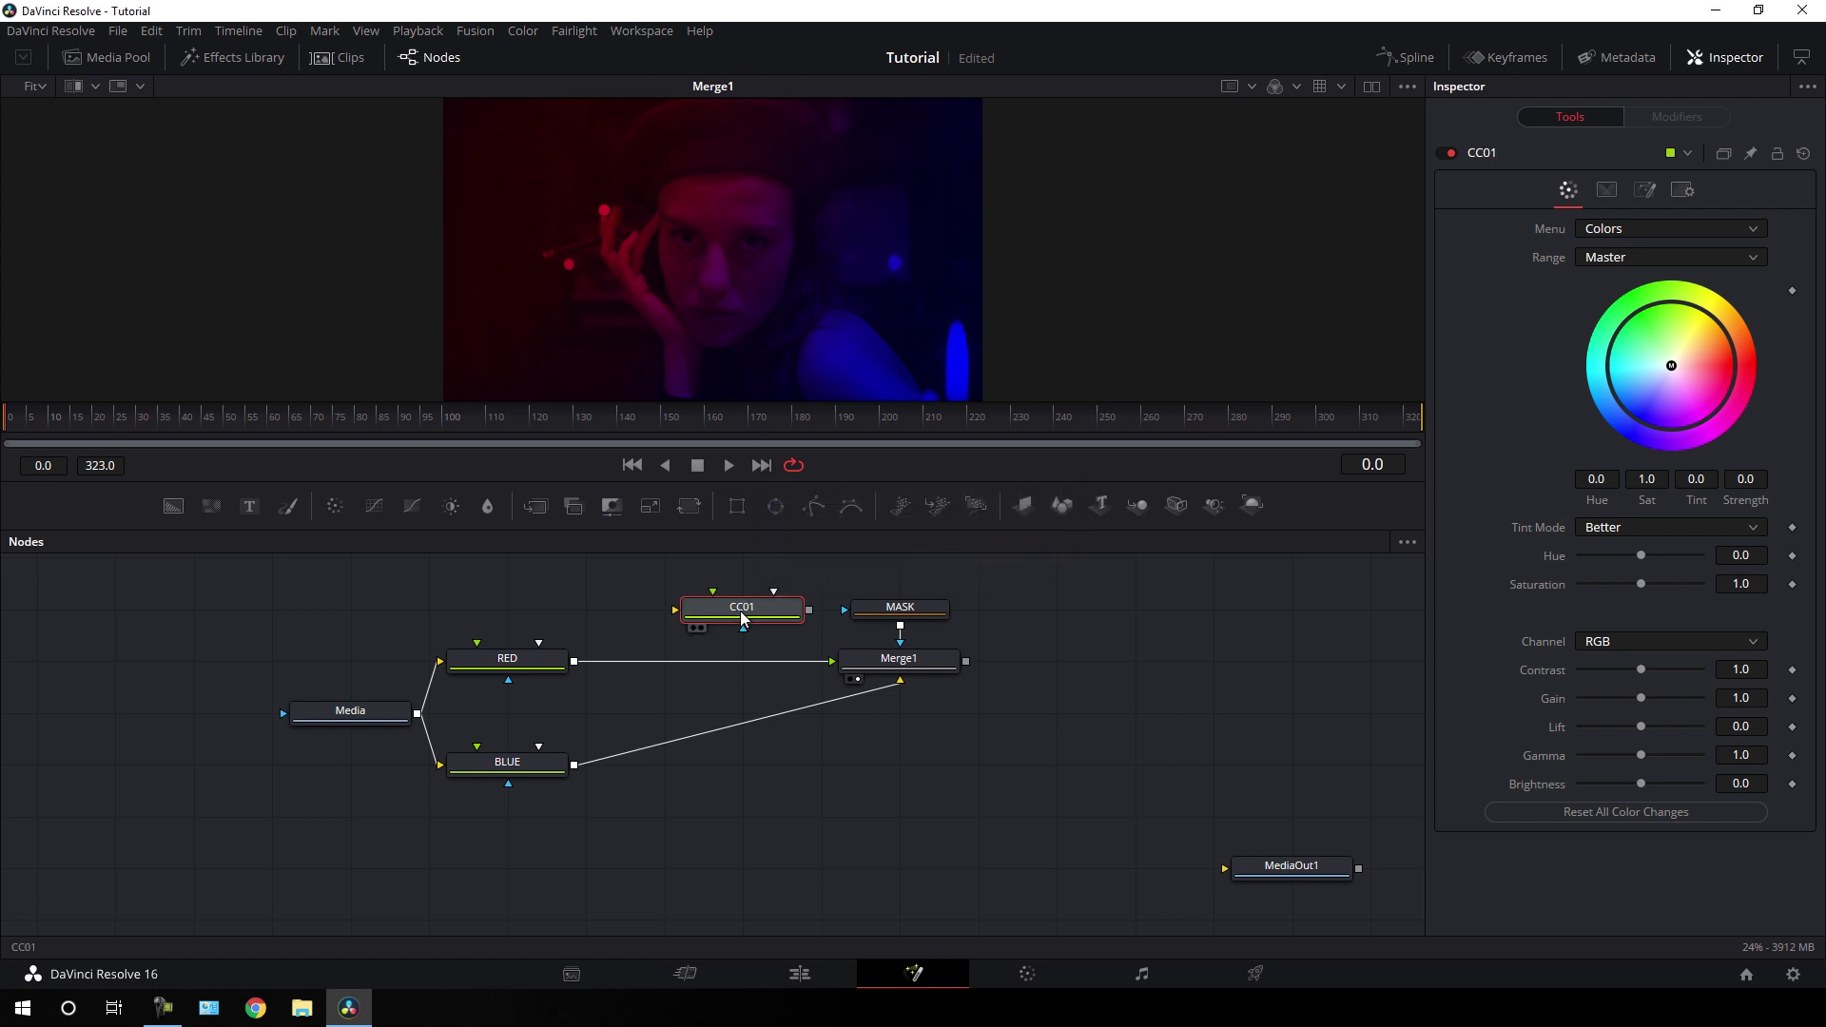
{"action": "left_click_drag", "start_coordinate": [744, 616], "coordinate": [717, 666]}
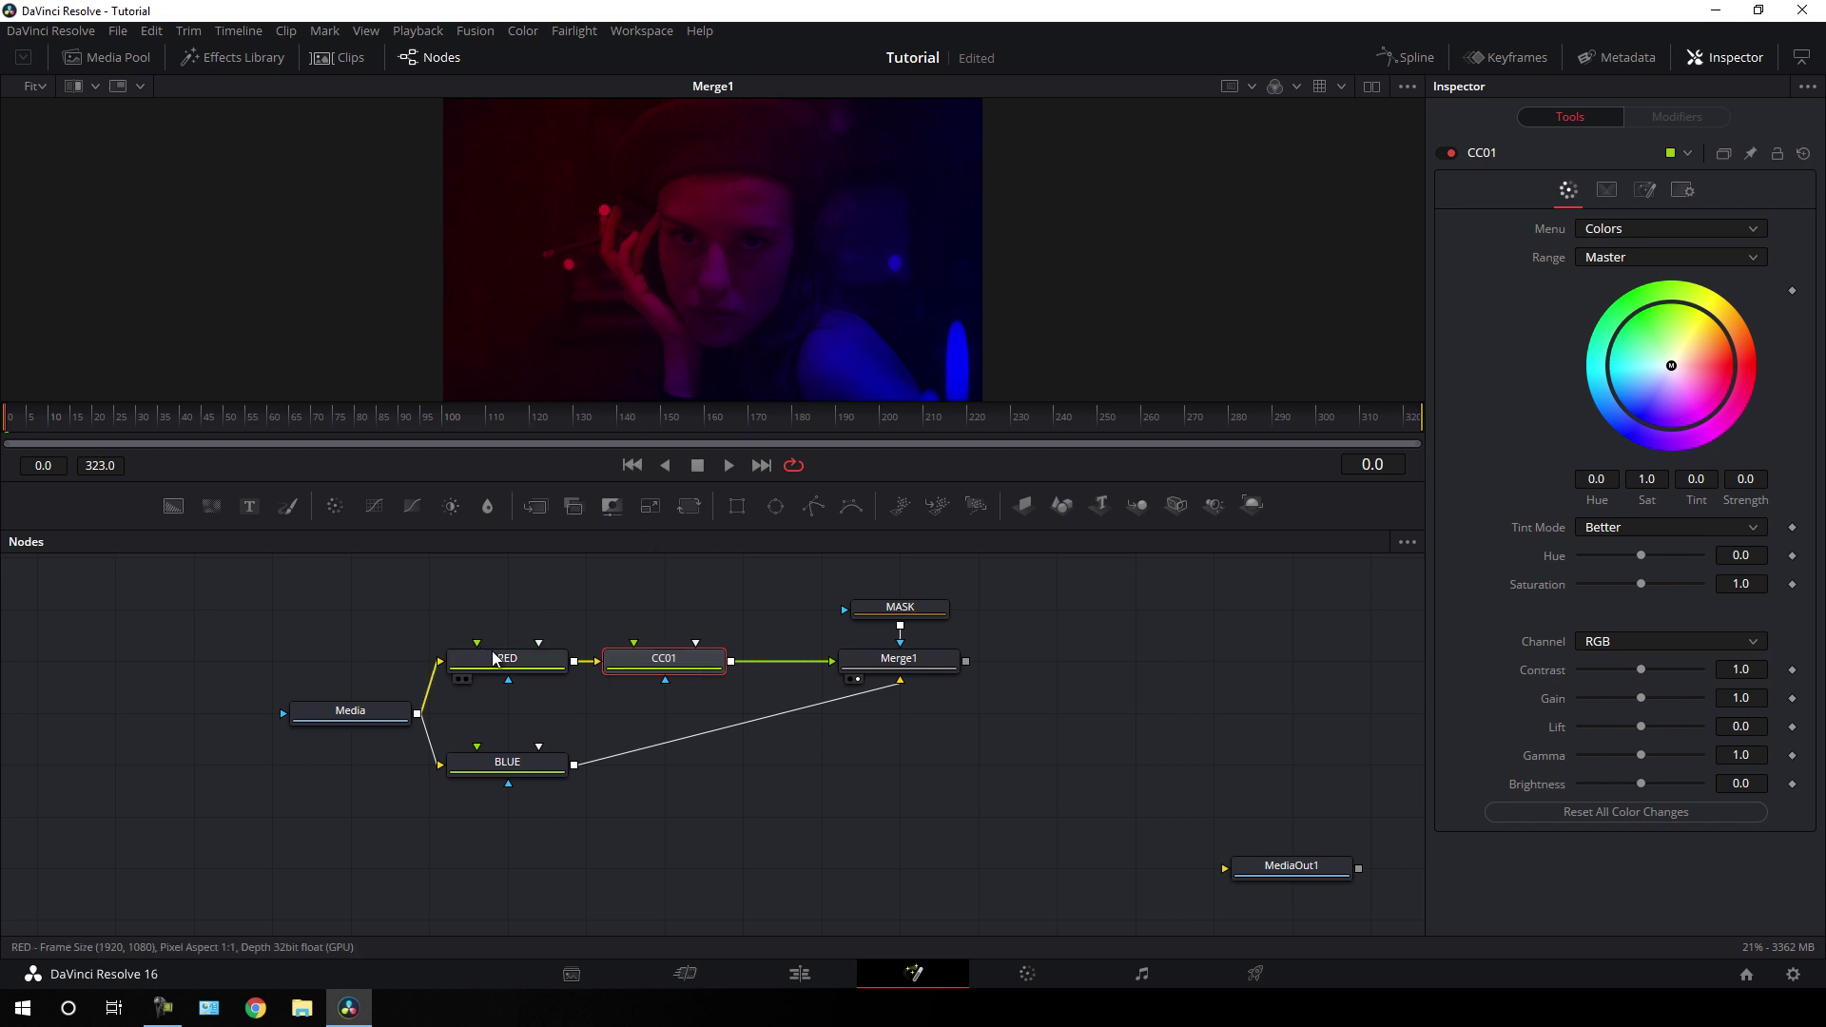
- View CC01 and set its Hue to -0.1, then deselect the node
{"action": "key", "text": "2"}
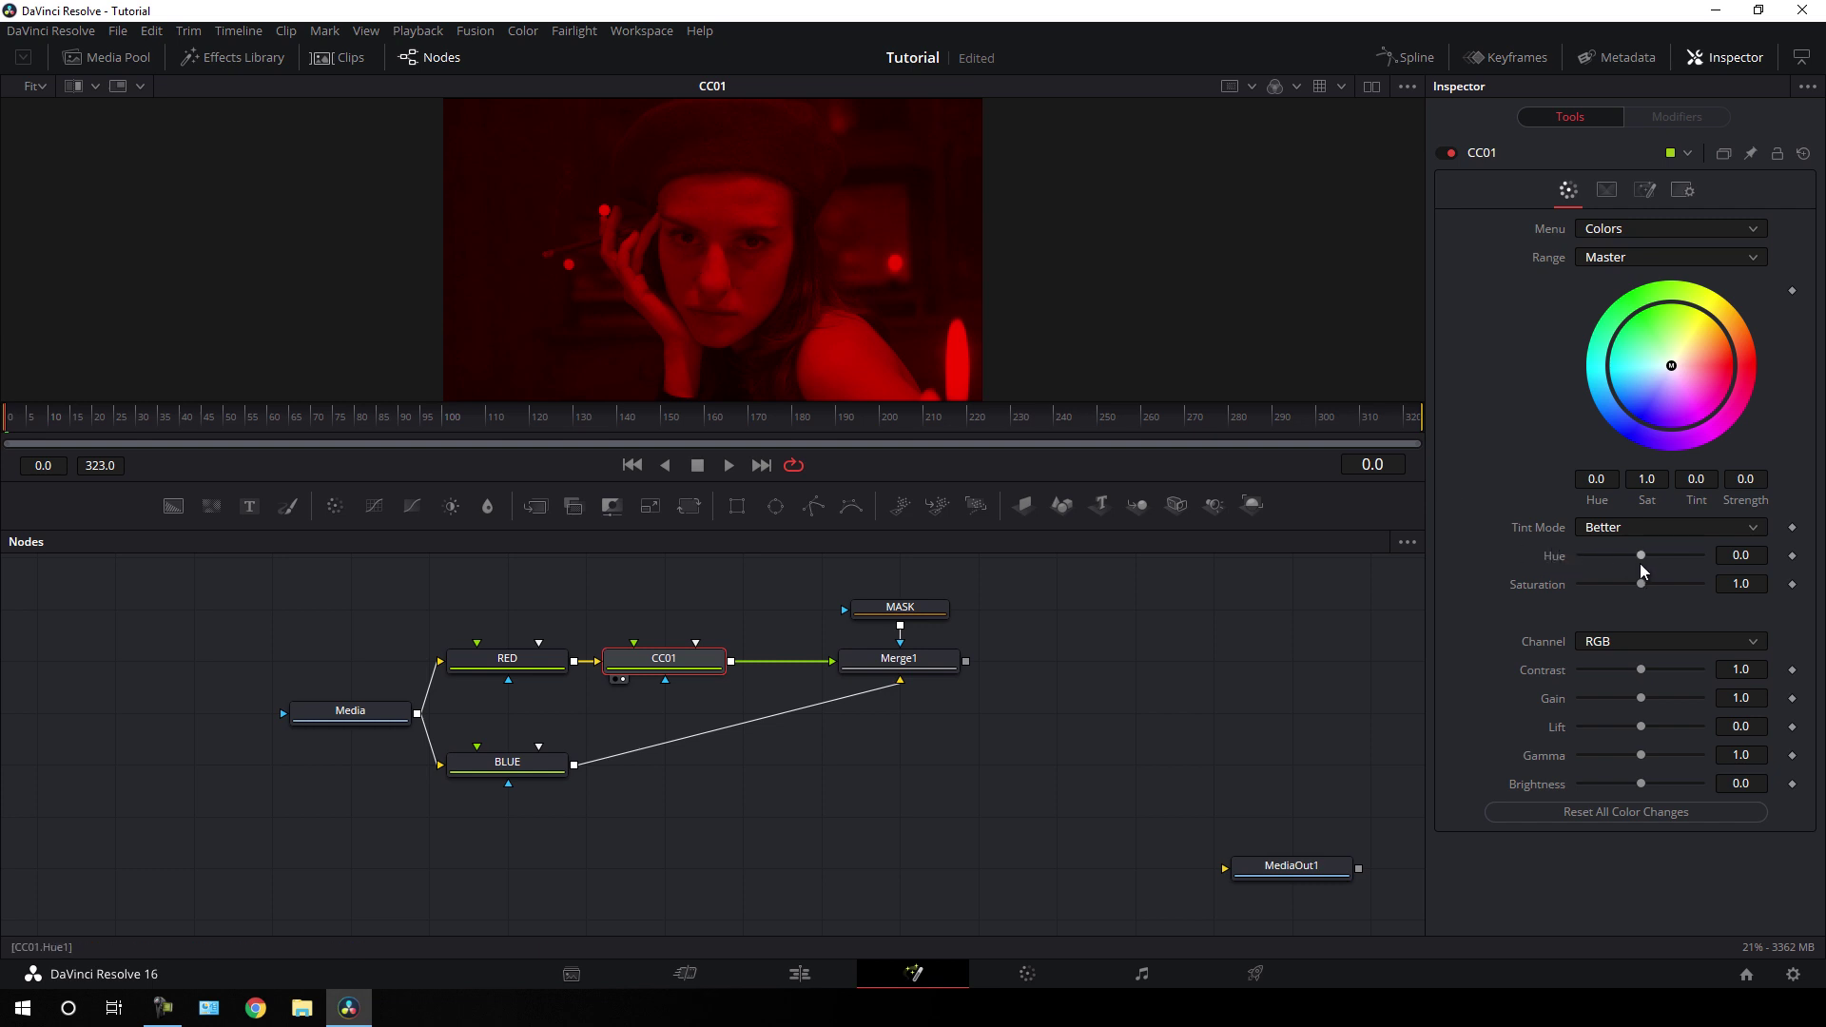
{"action": "left_click_drag", "start_coordinate": [1639, 560], "coordinate": [1635, 558]}
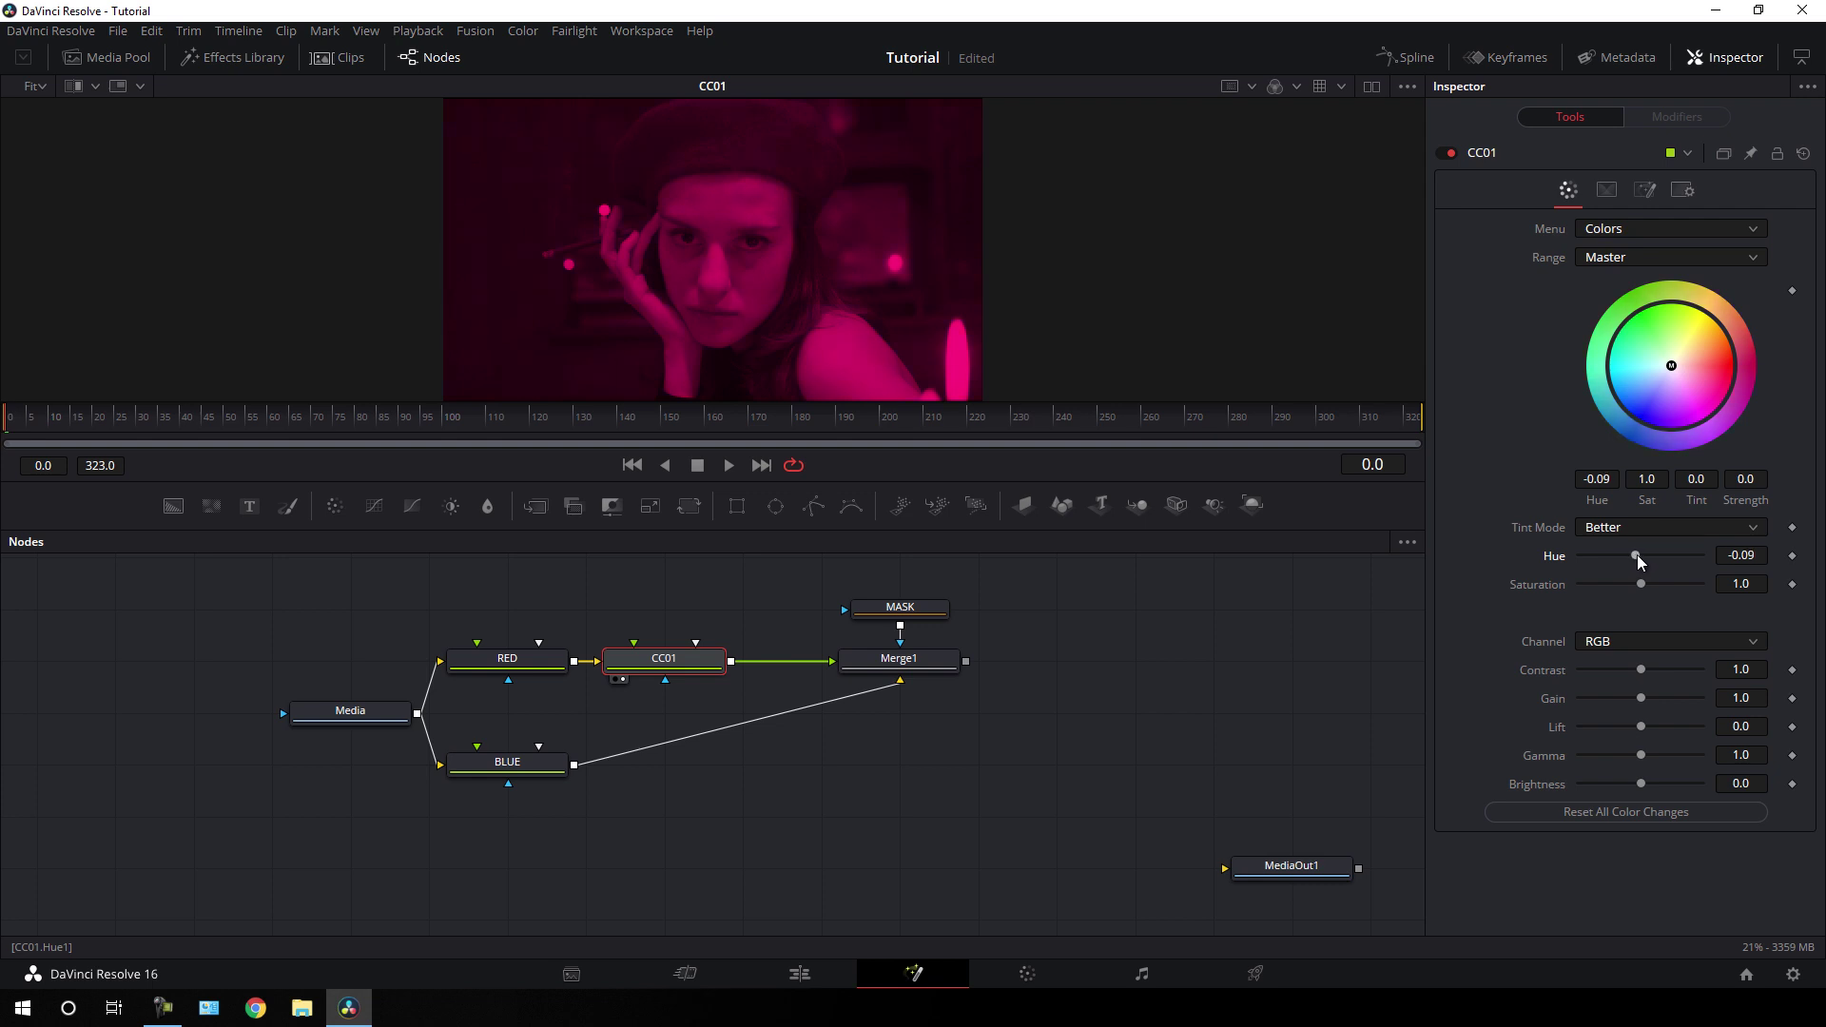
{"action": "left_click", "coordinate": [1757, 555]}
{"action": "type", "text": "-0.1"}
{"action": "key", "text": "Tab"}
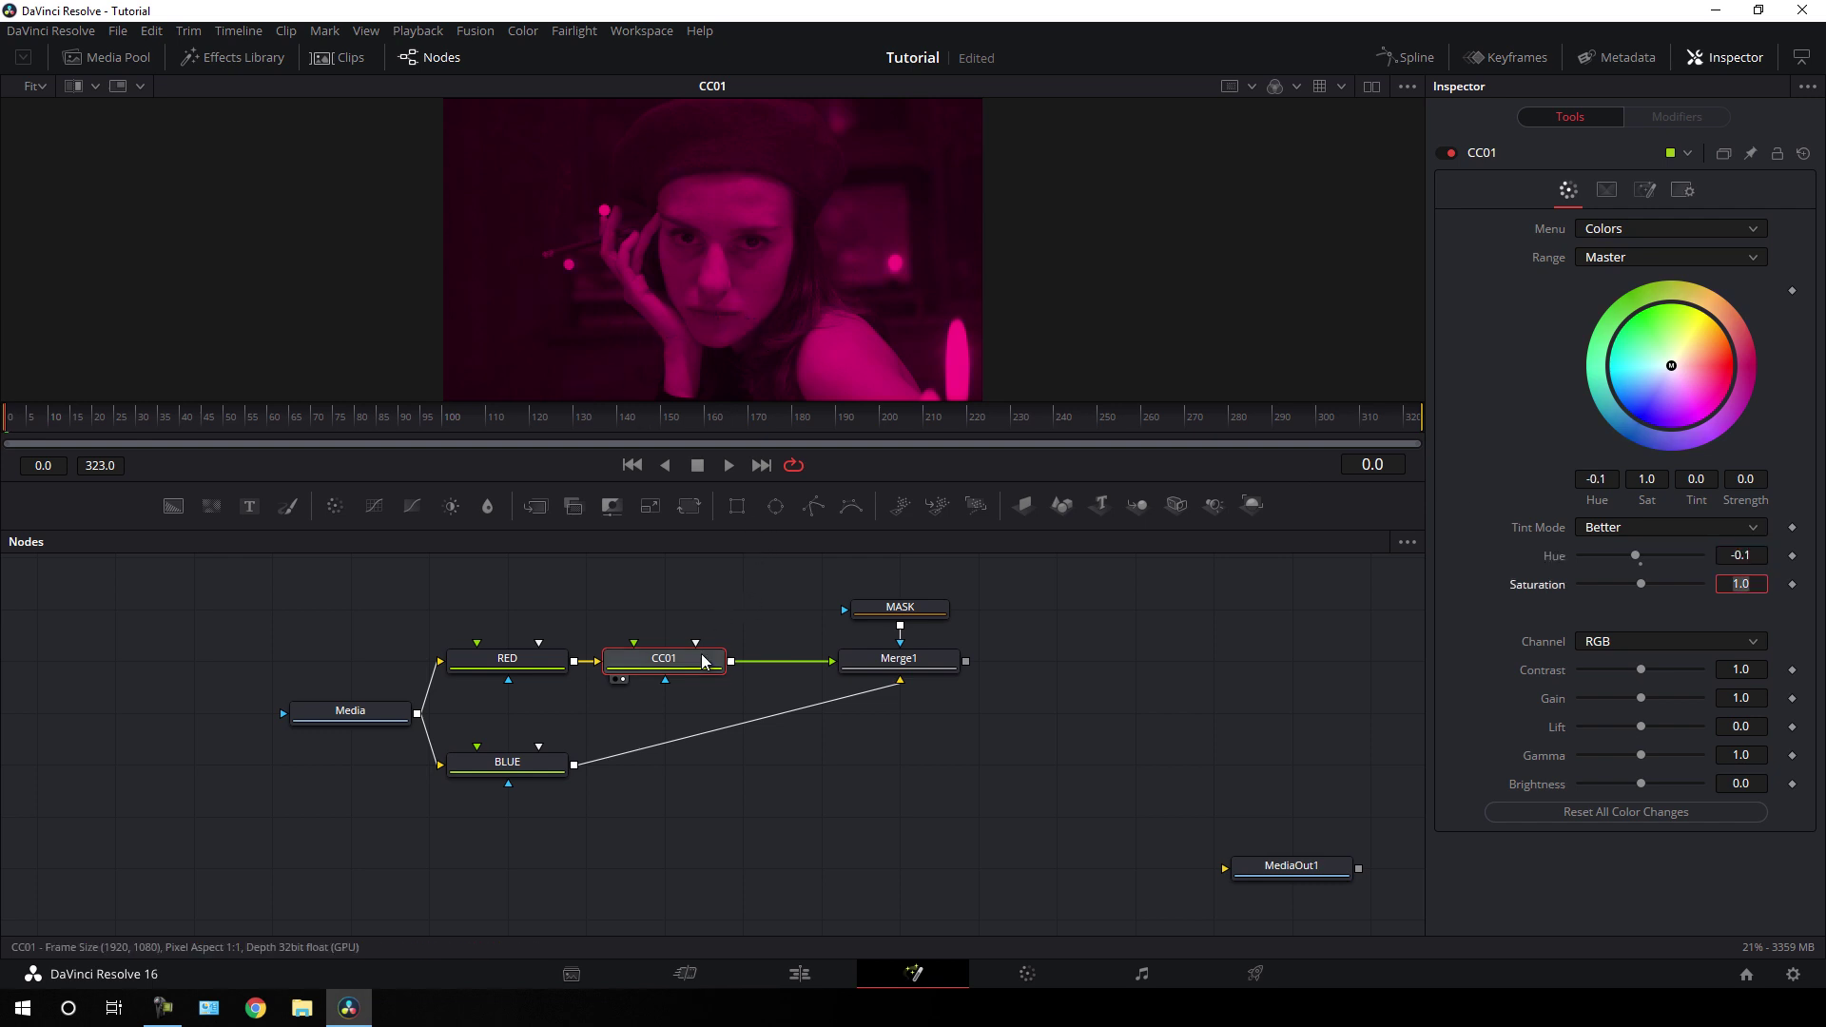
{"action": "left_click", "coordinate": [692, 778]}
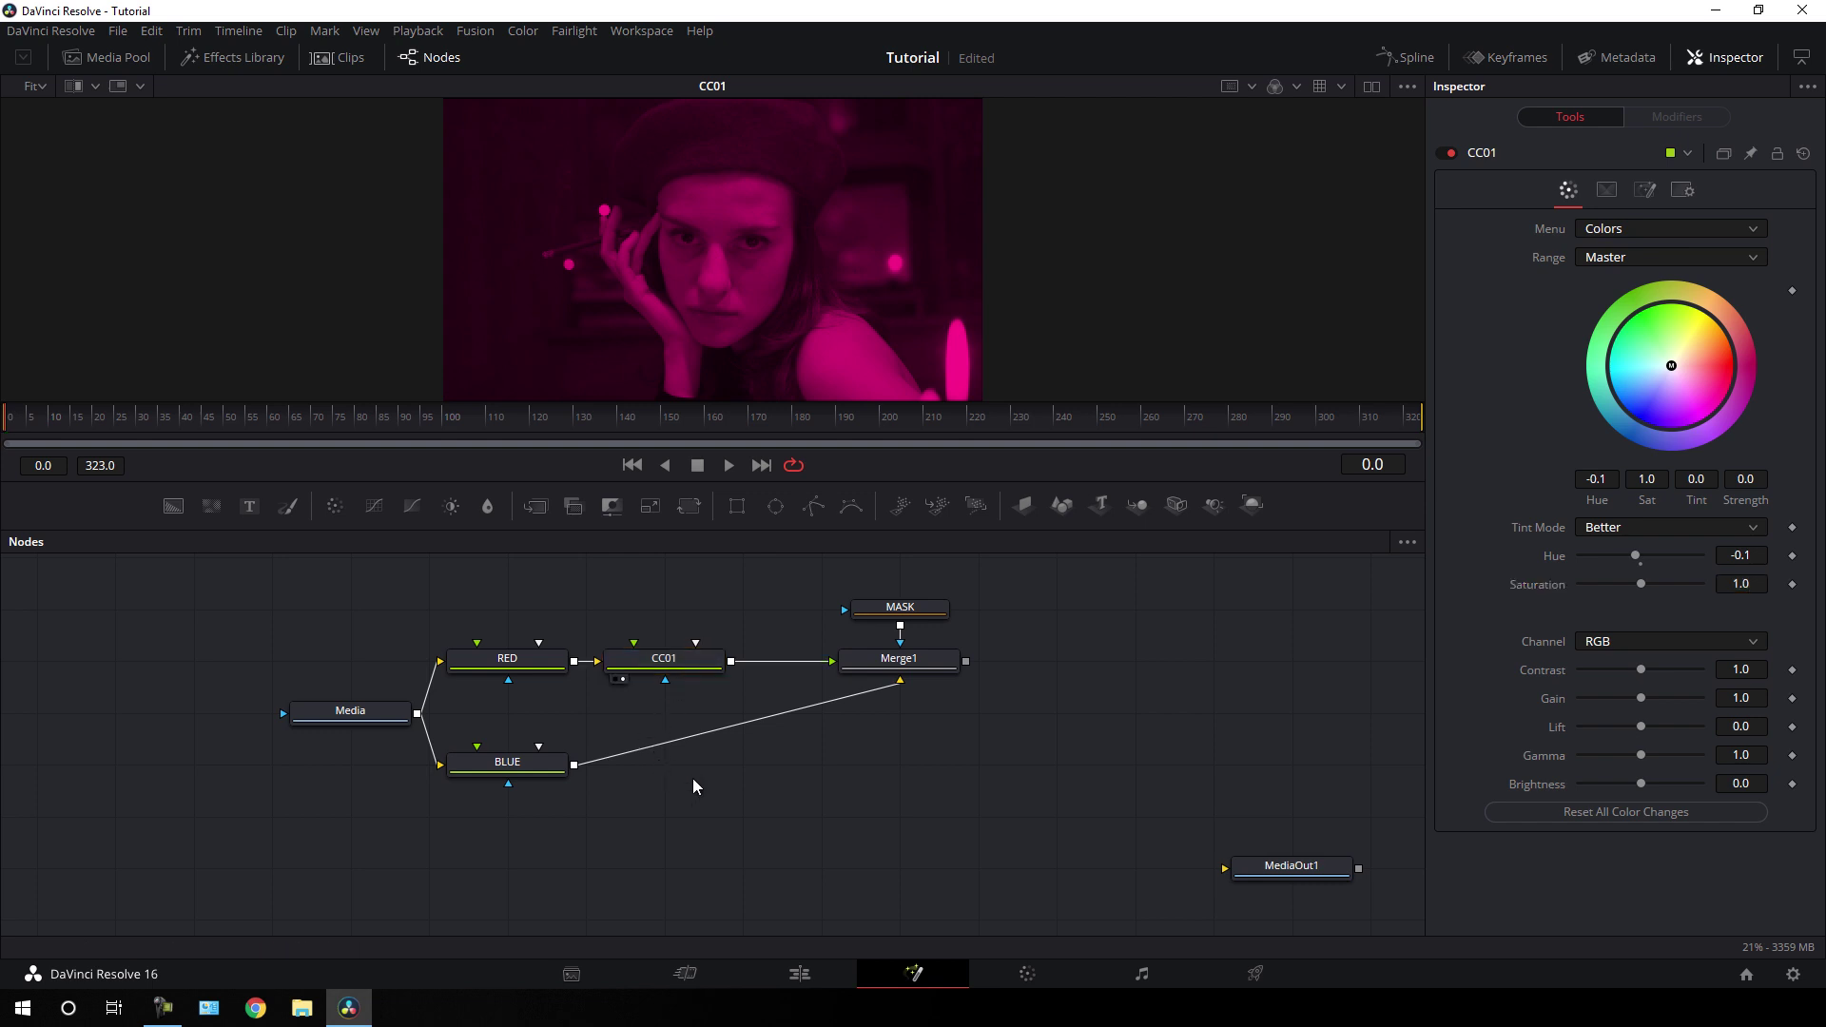
- Add a second Color Corrector node and rename it CC02
{"action": "left_click_drag", "start_coordinate": [336, 507], "coordinate": [773, 812]}
{"action": "key", "text": "F2"}
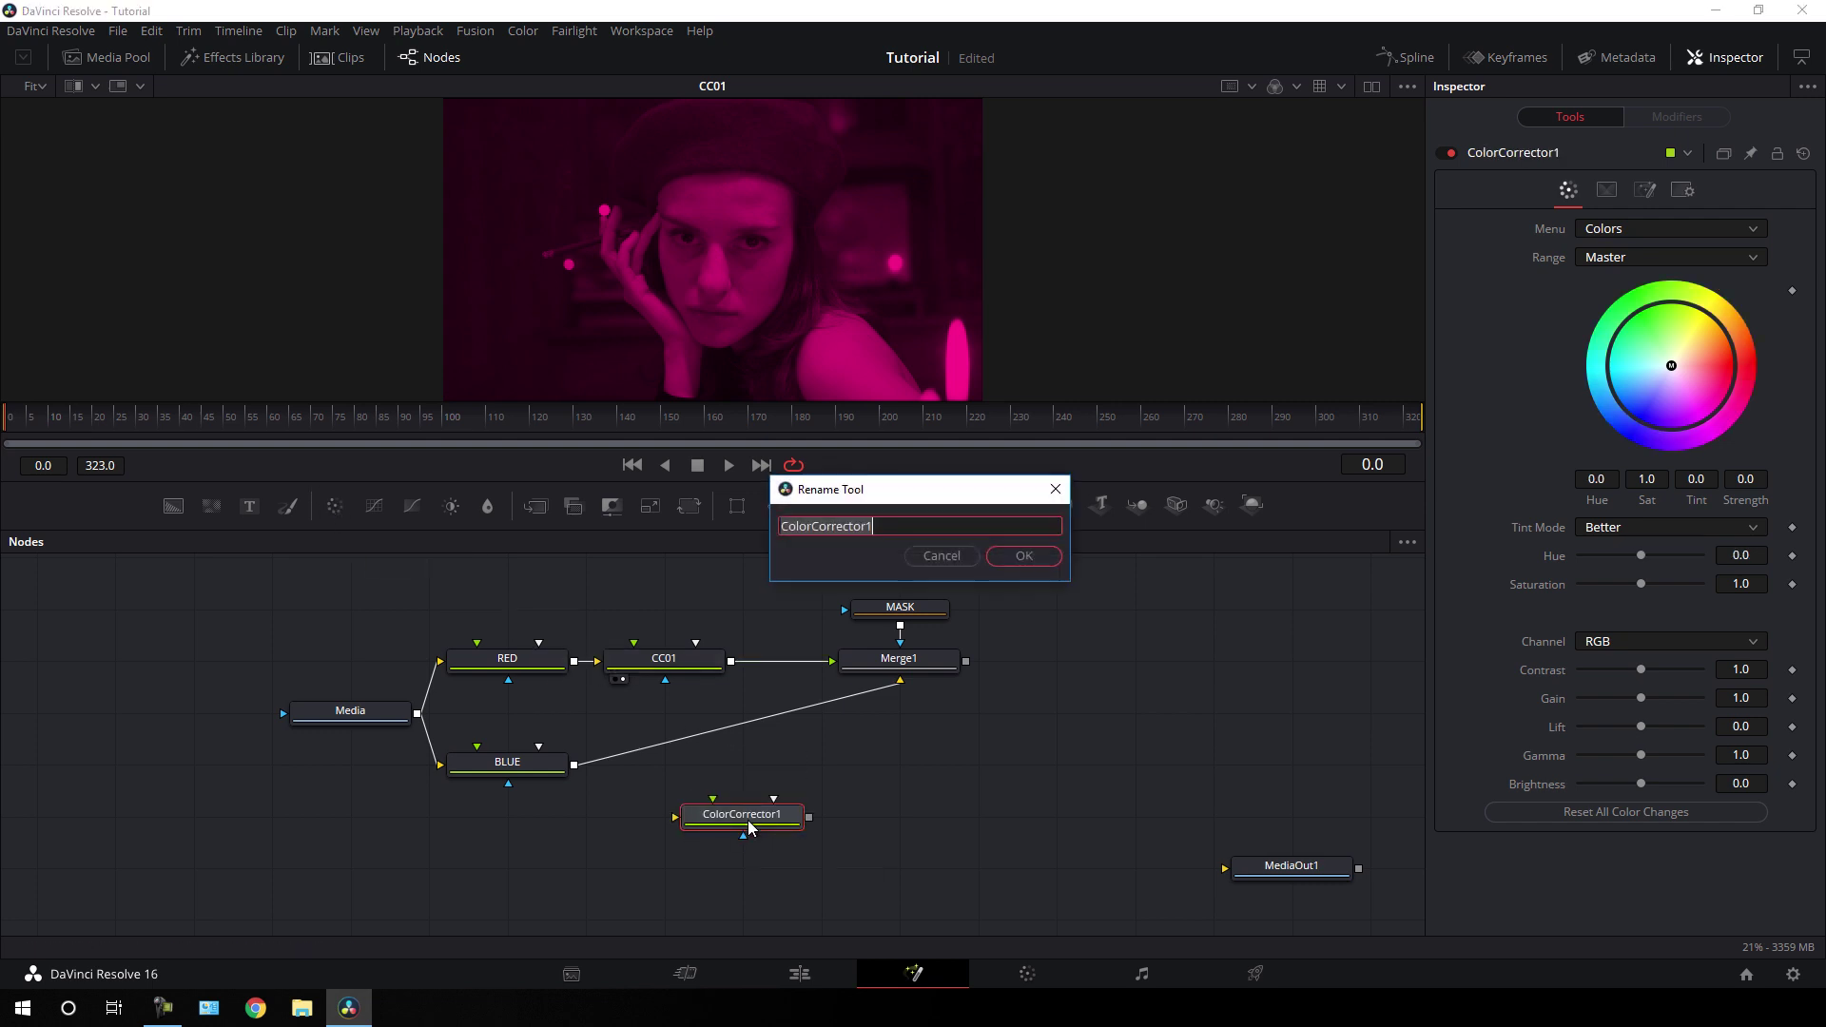
{"action": "key", "text": "BackSpace"}
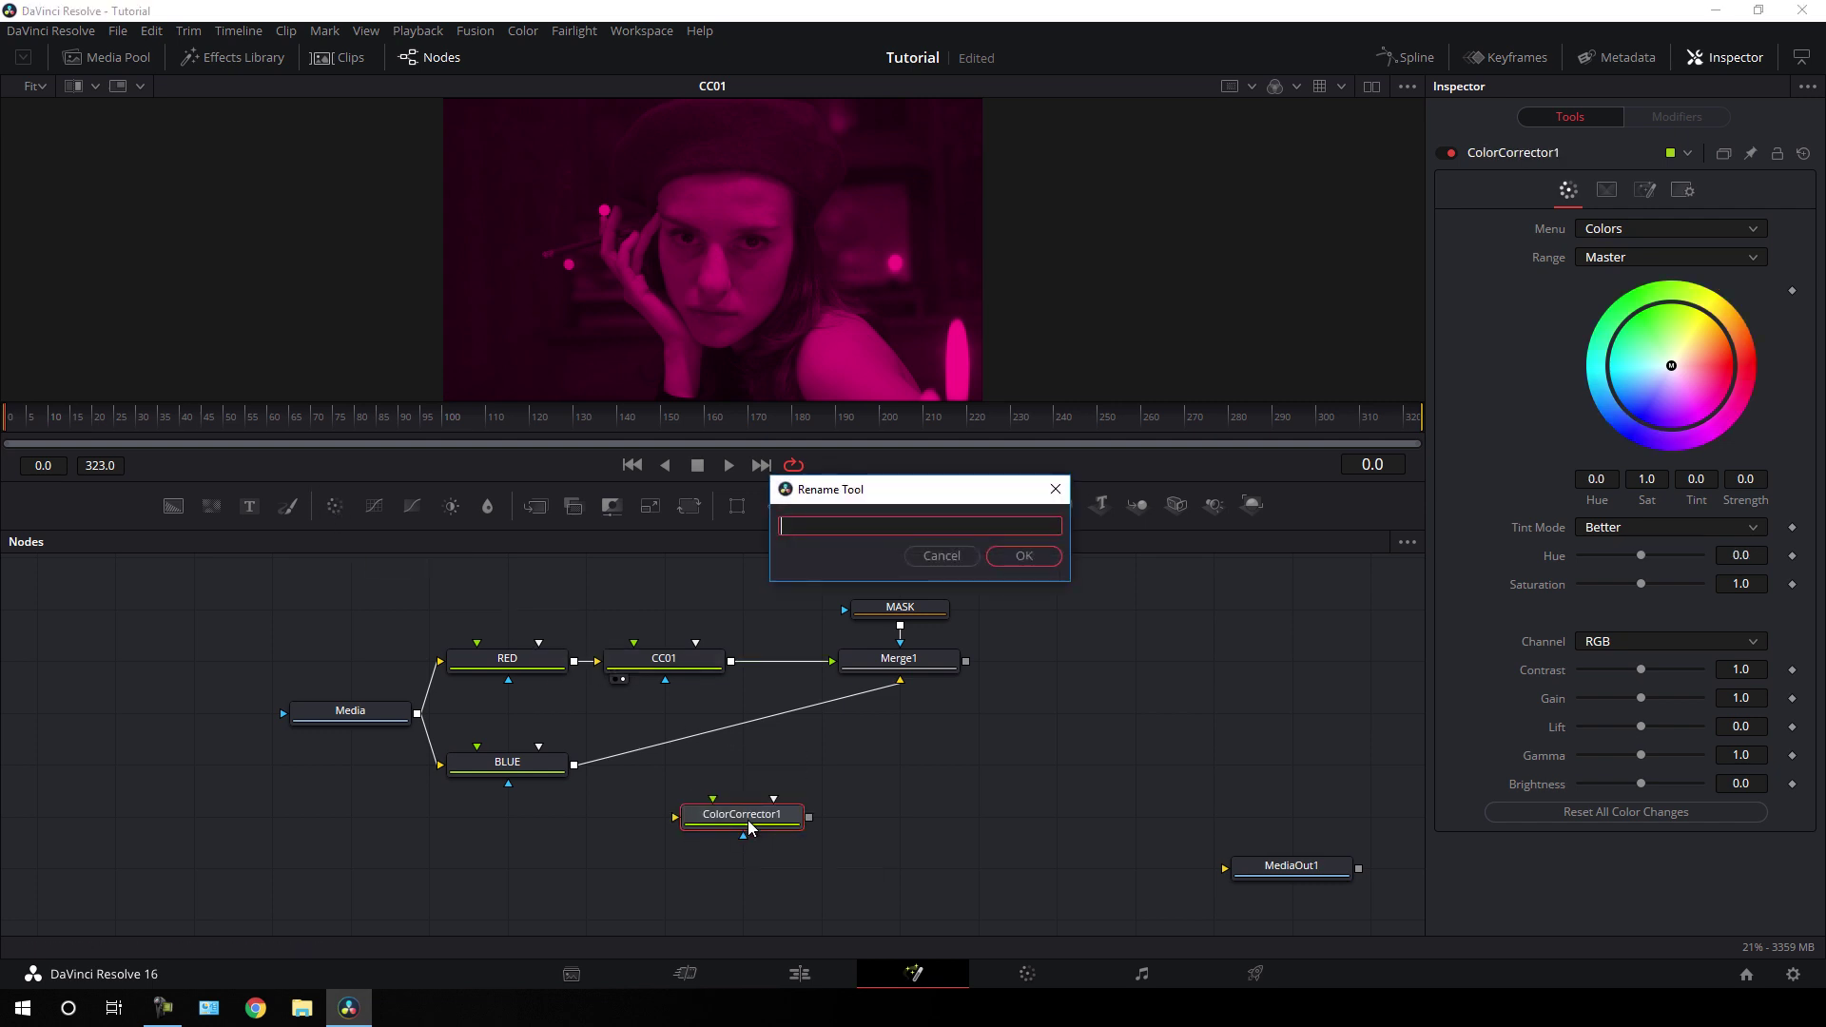
{"action": "type", "text": "CC02"}
{"action": "key", "text": "Return"}
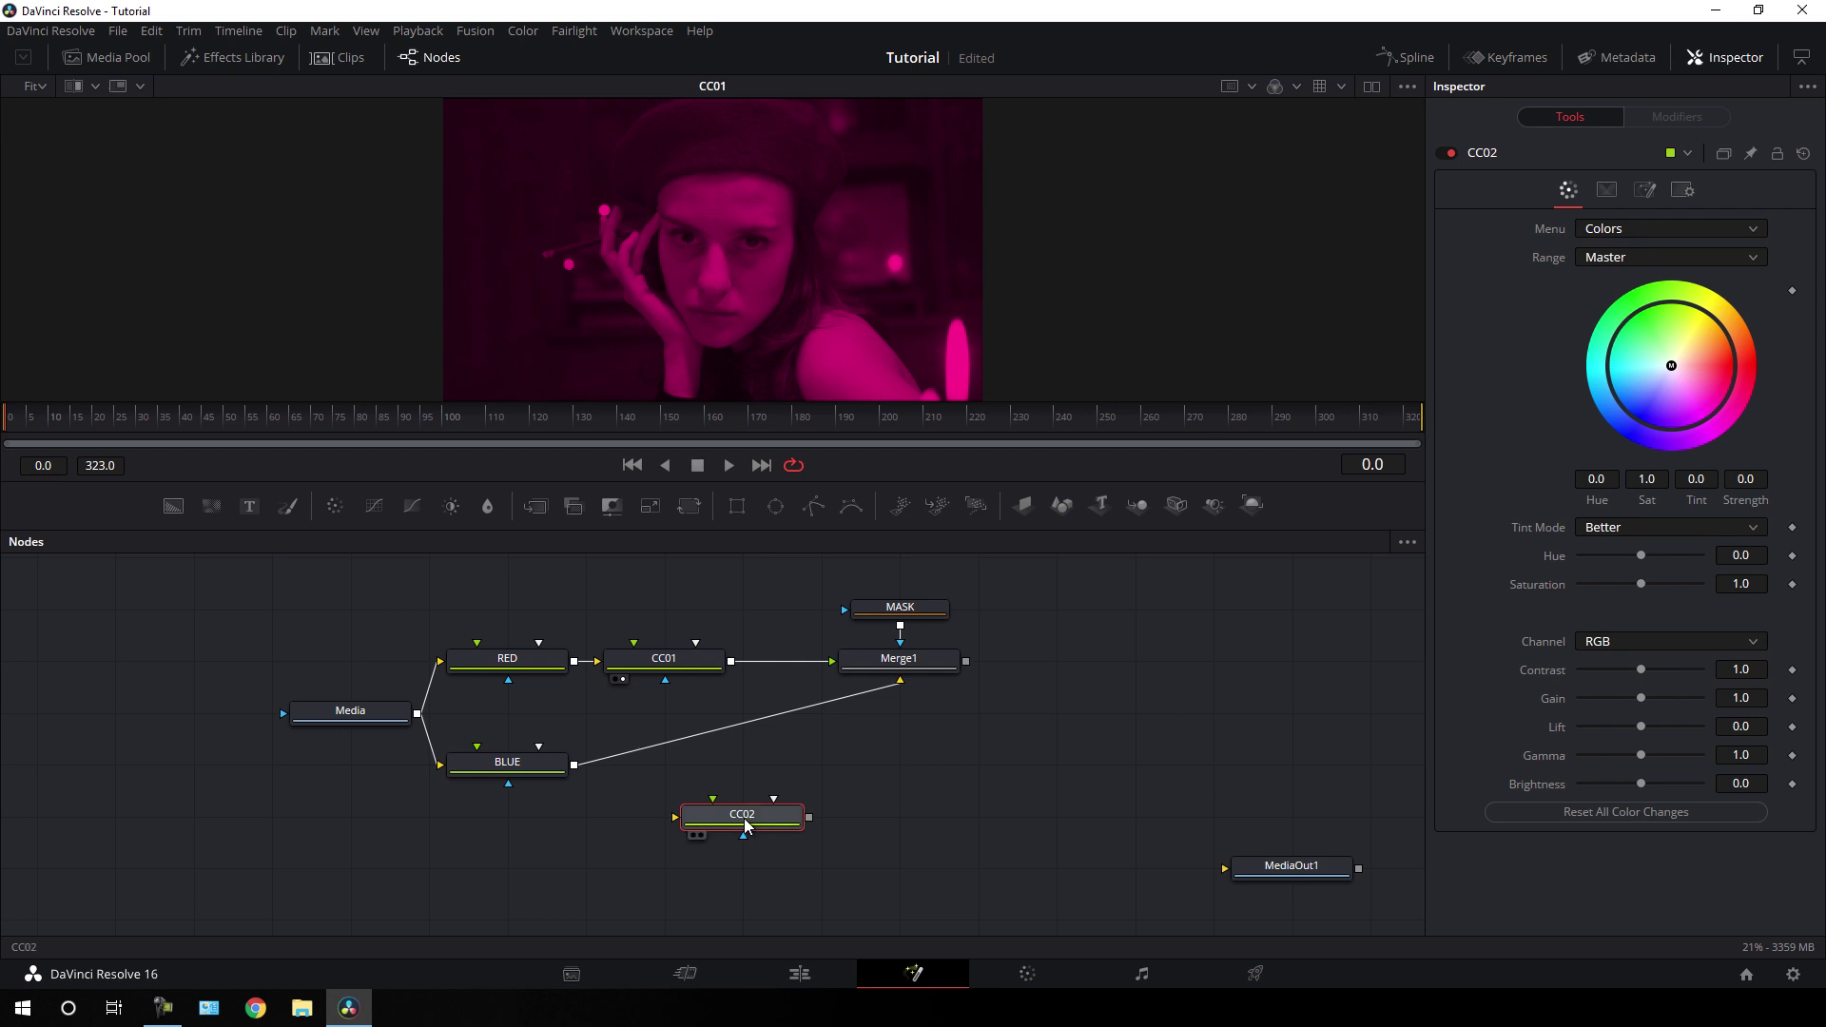
- Wire BLUE into CC02 and CC02 into Merge1's background, then view CC02
{"action": "left_click_drag", "start_coordinate": [749, 828], "coordinate": [705, 733]}
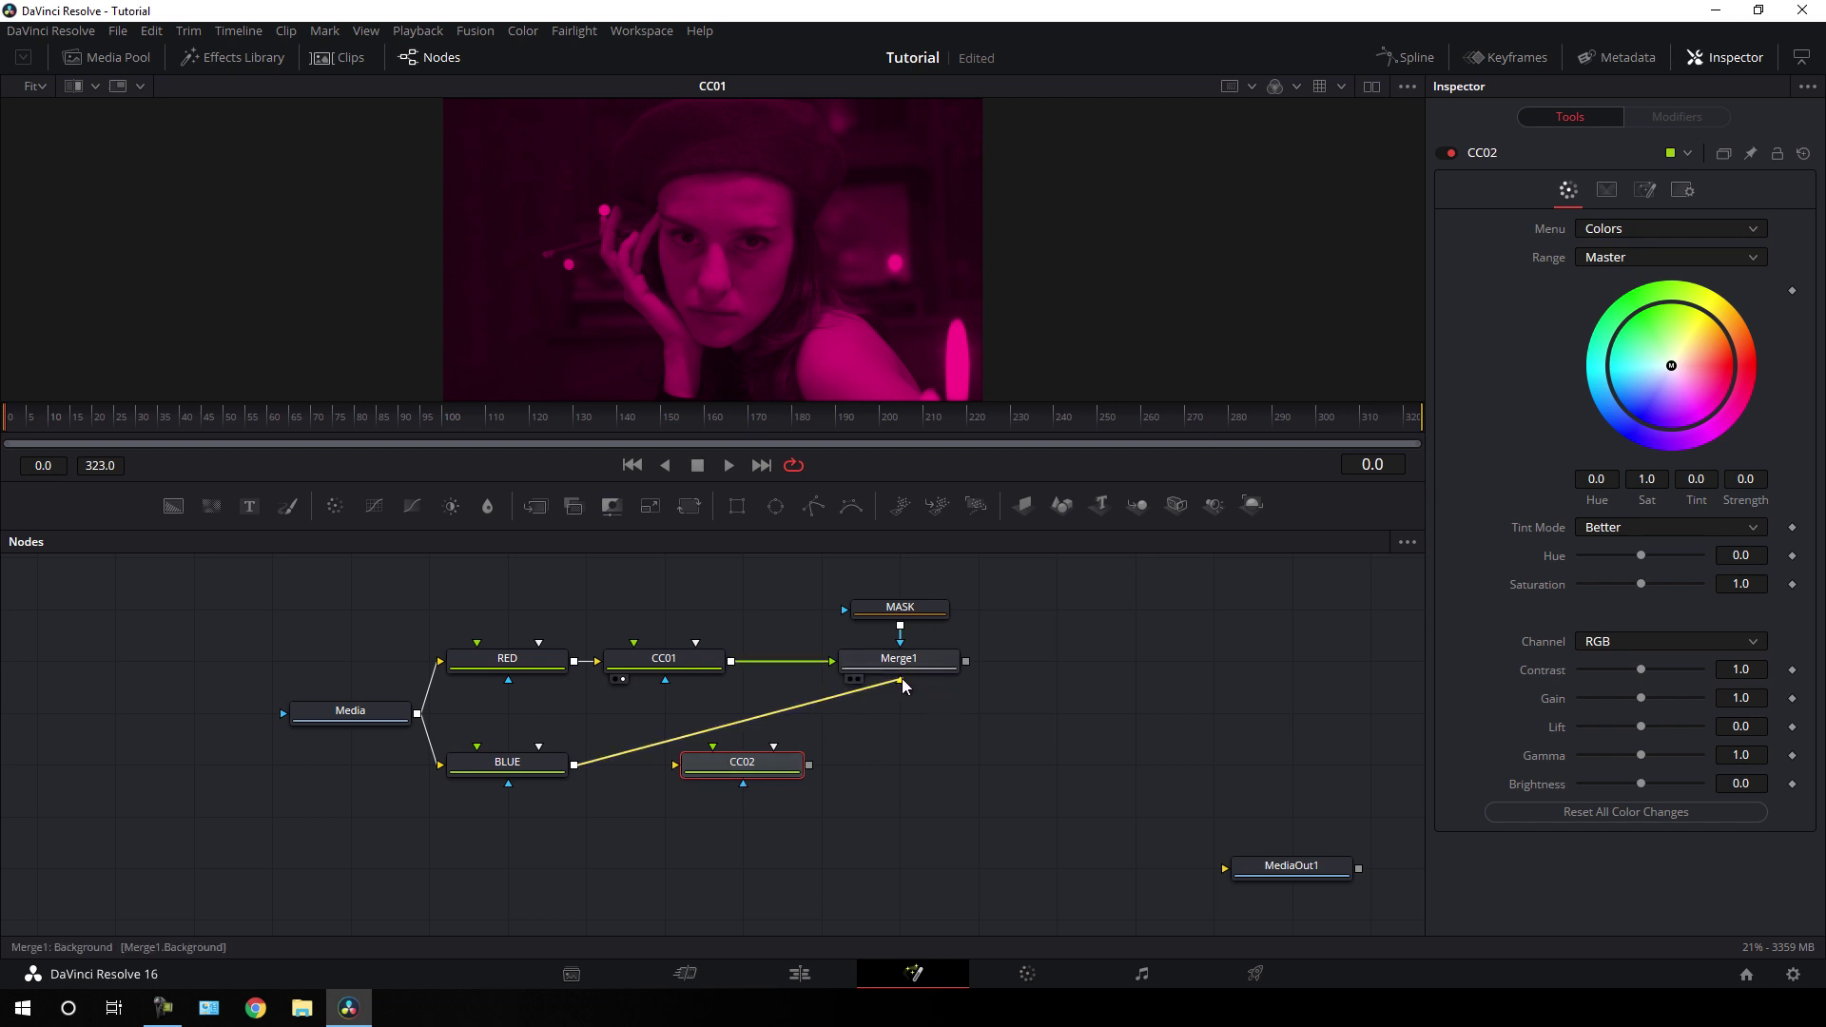
{"action": "left_click_drag", "start_coordinate": [902, 679], "coordinate": [676, 763]}
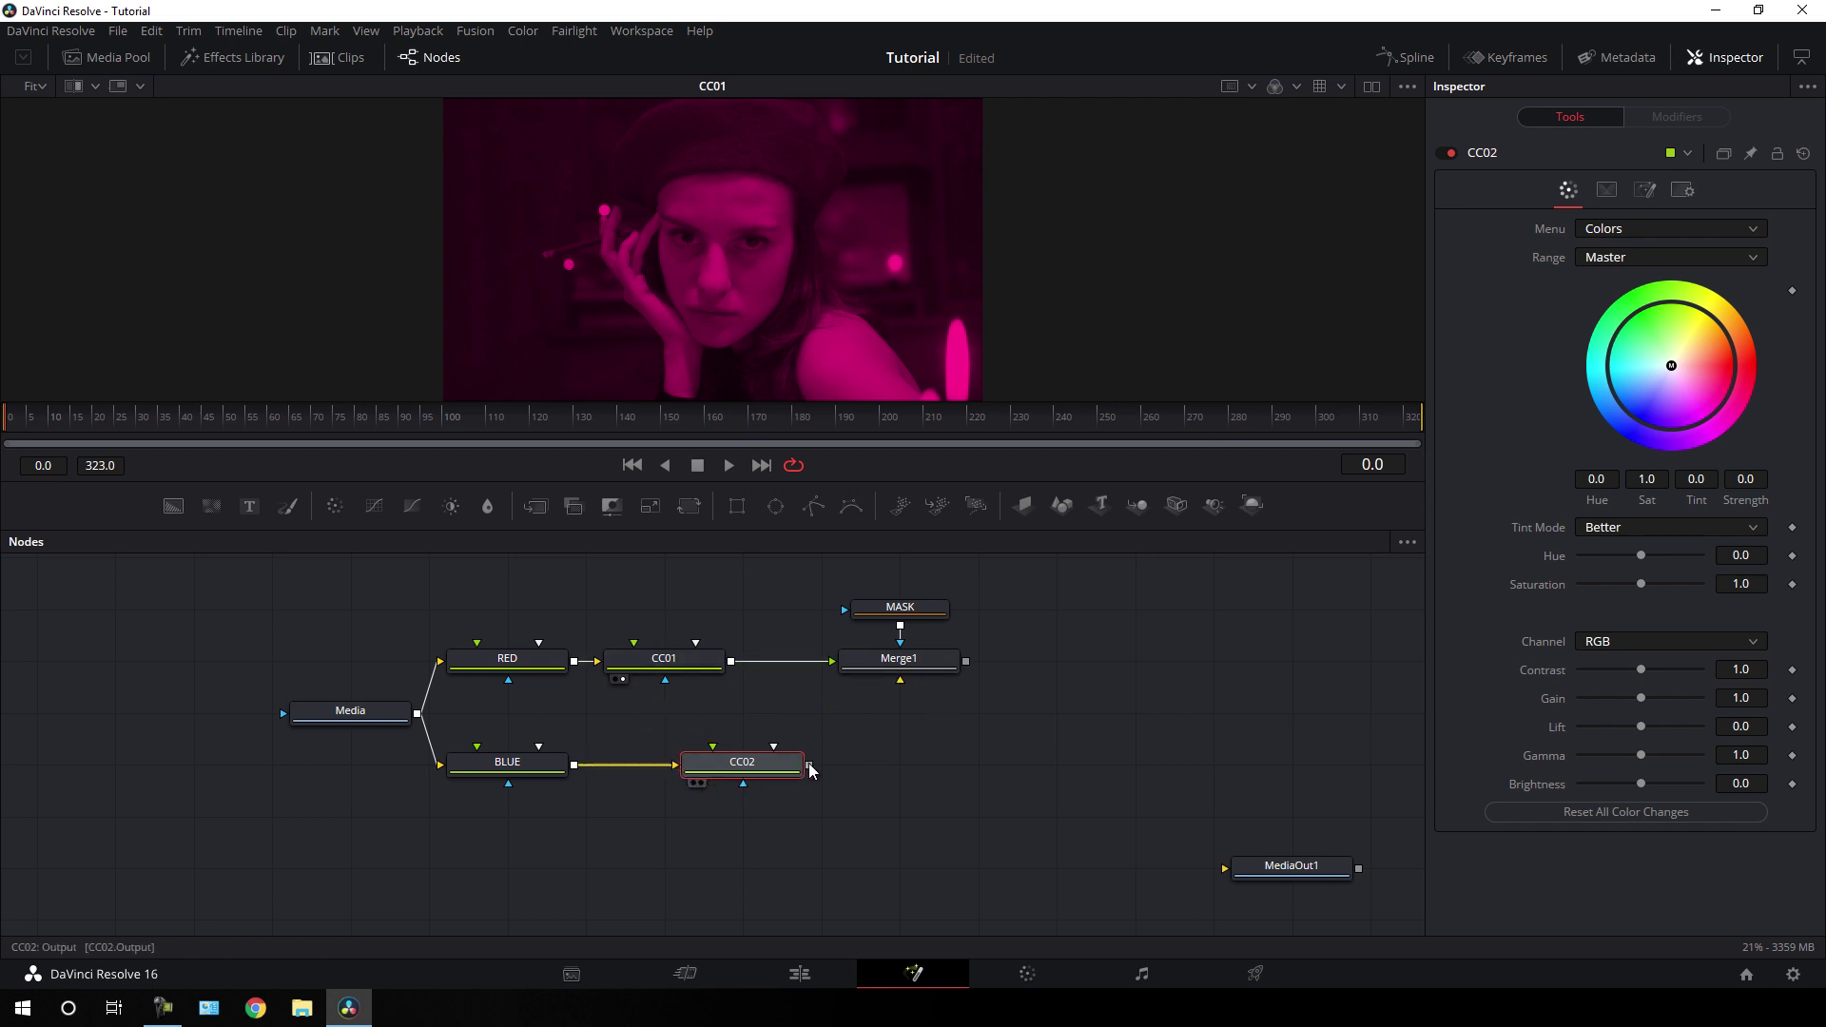
{"action": "left_click_drag", "start_coordinate": [809, 769], "coordinate": [899, 681]}
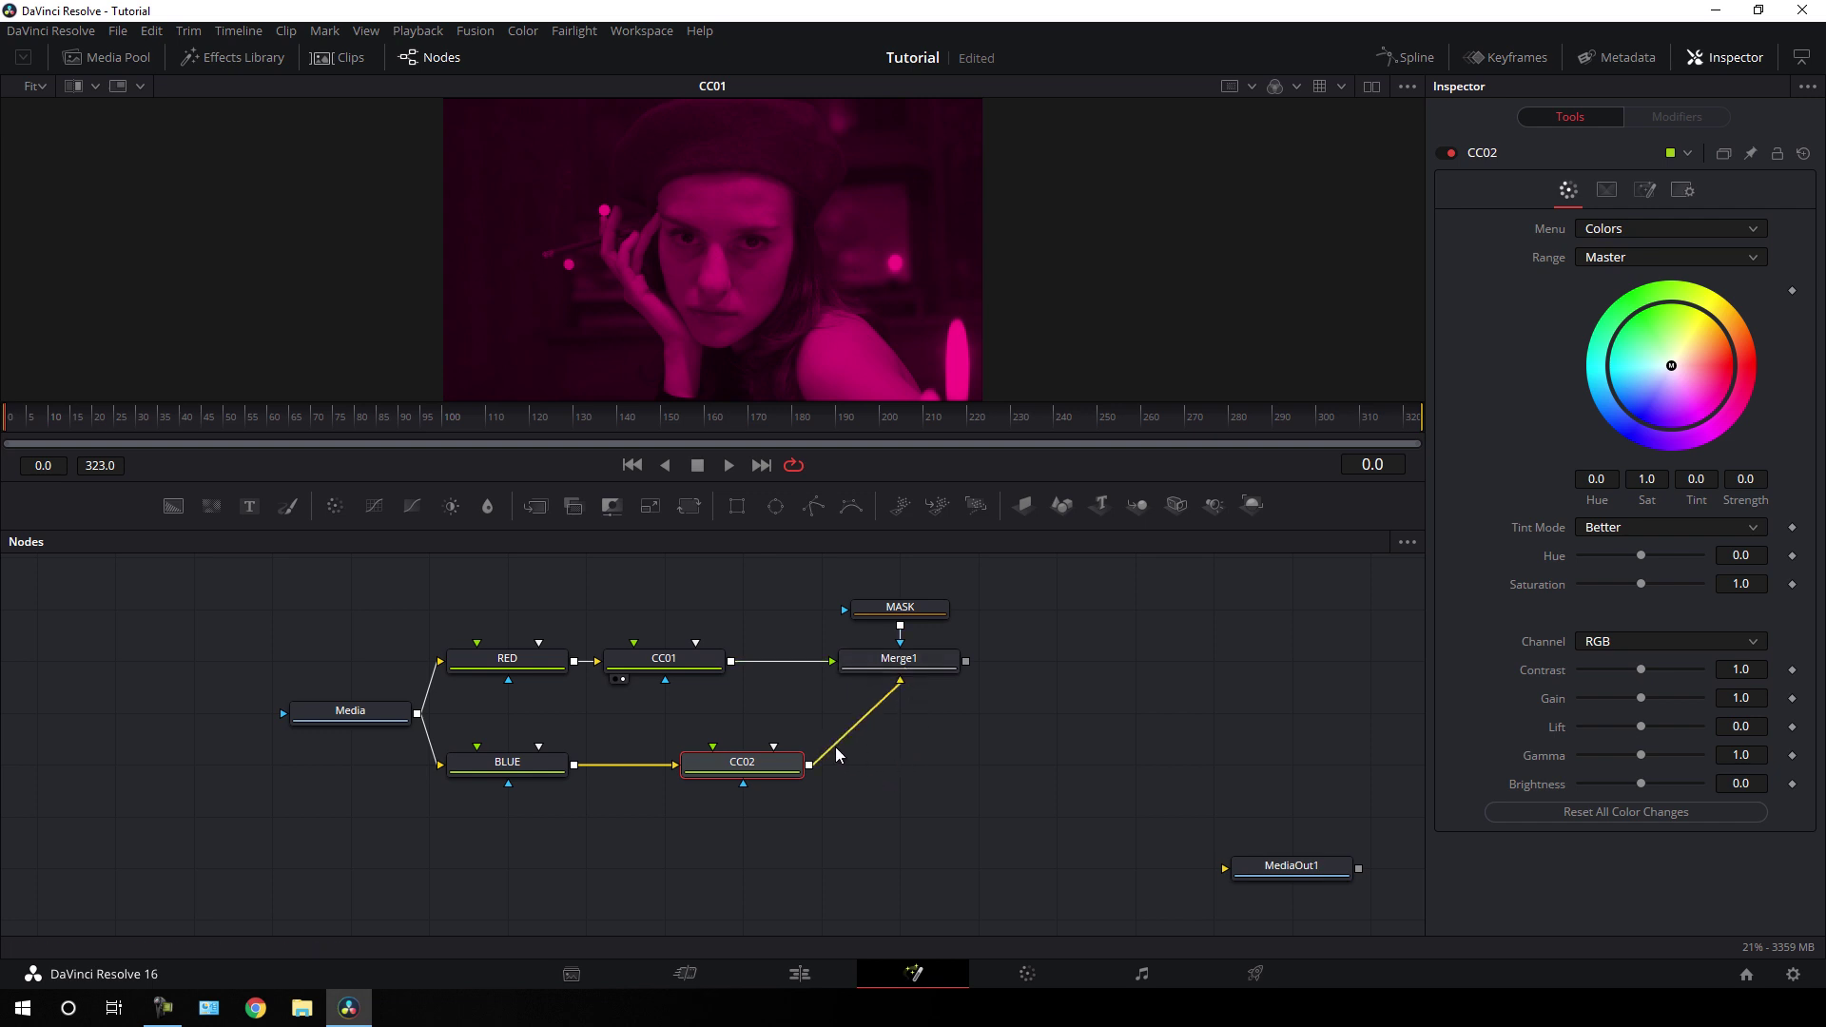
{"action": "left_click_drag", "start_coordinate": [730, 777], "coordinate": [653, 777]}
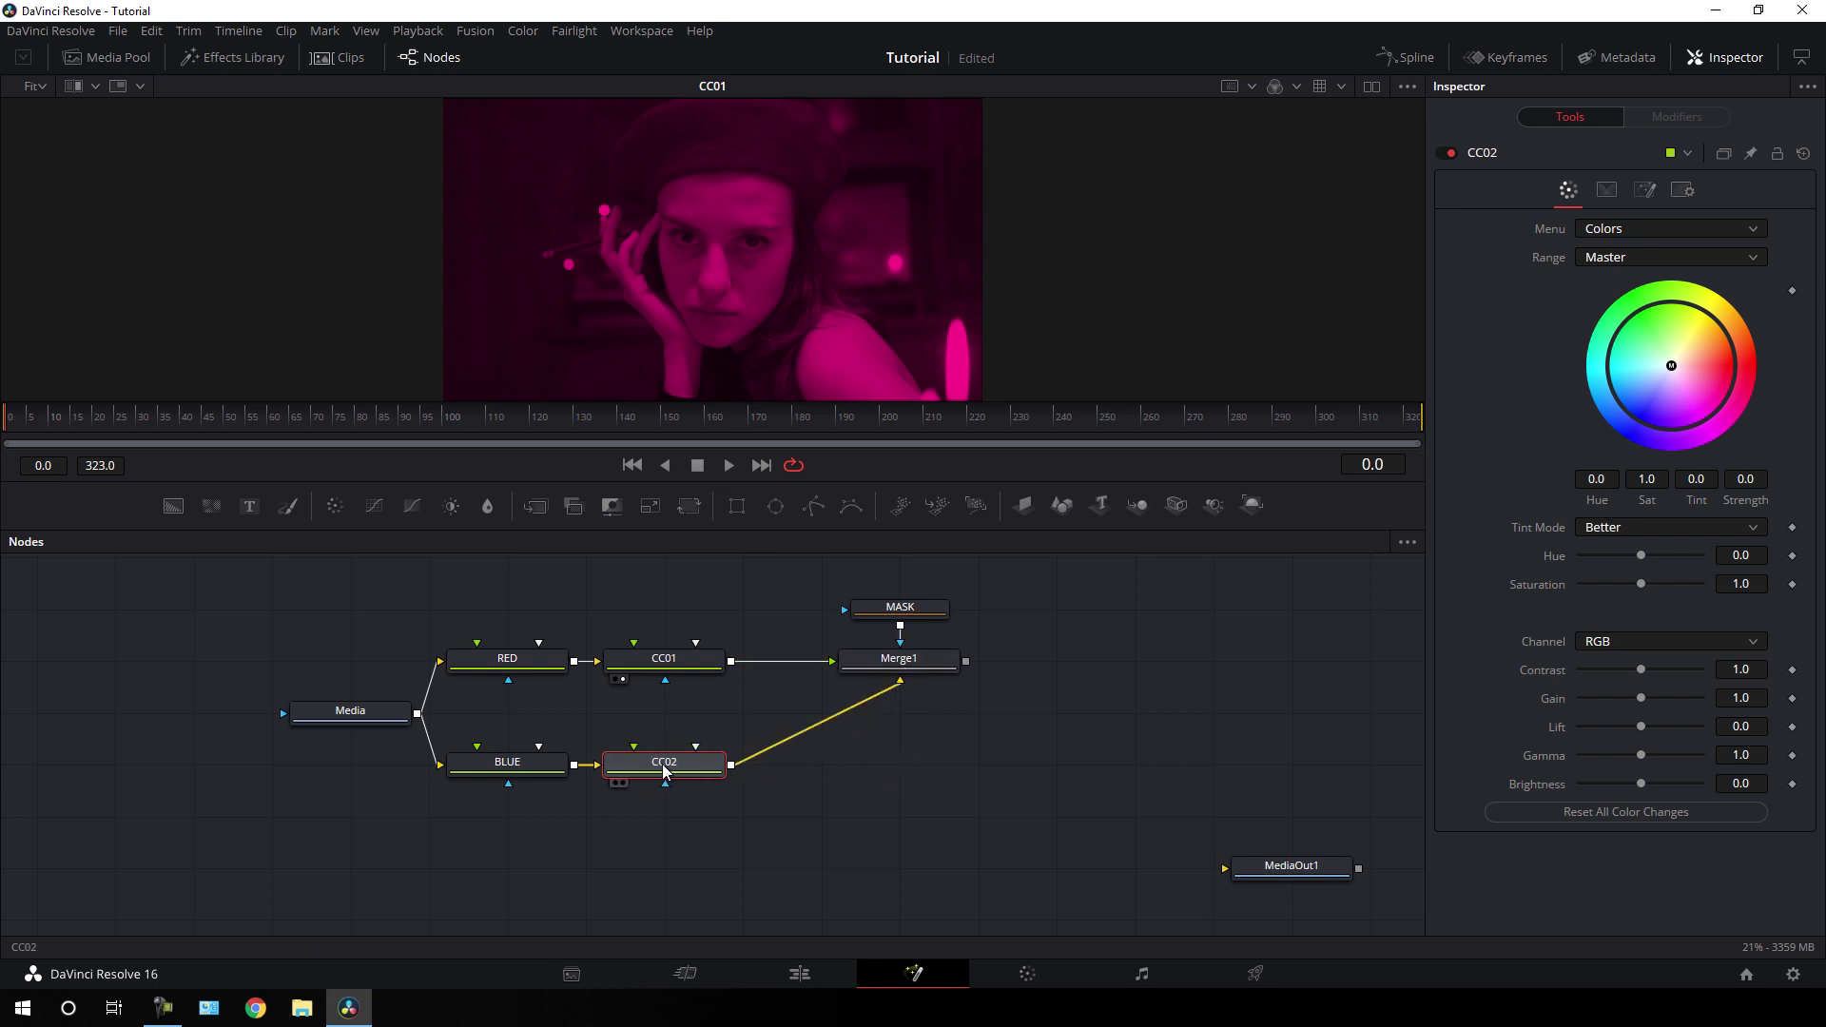
{"action": "key", "text": "1"}
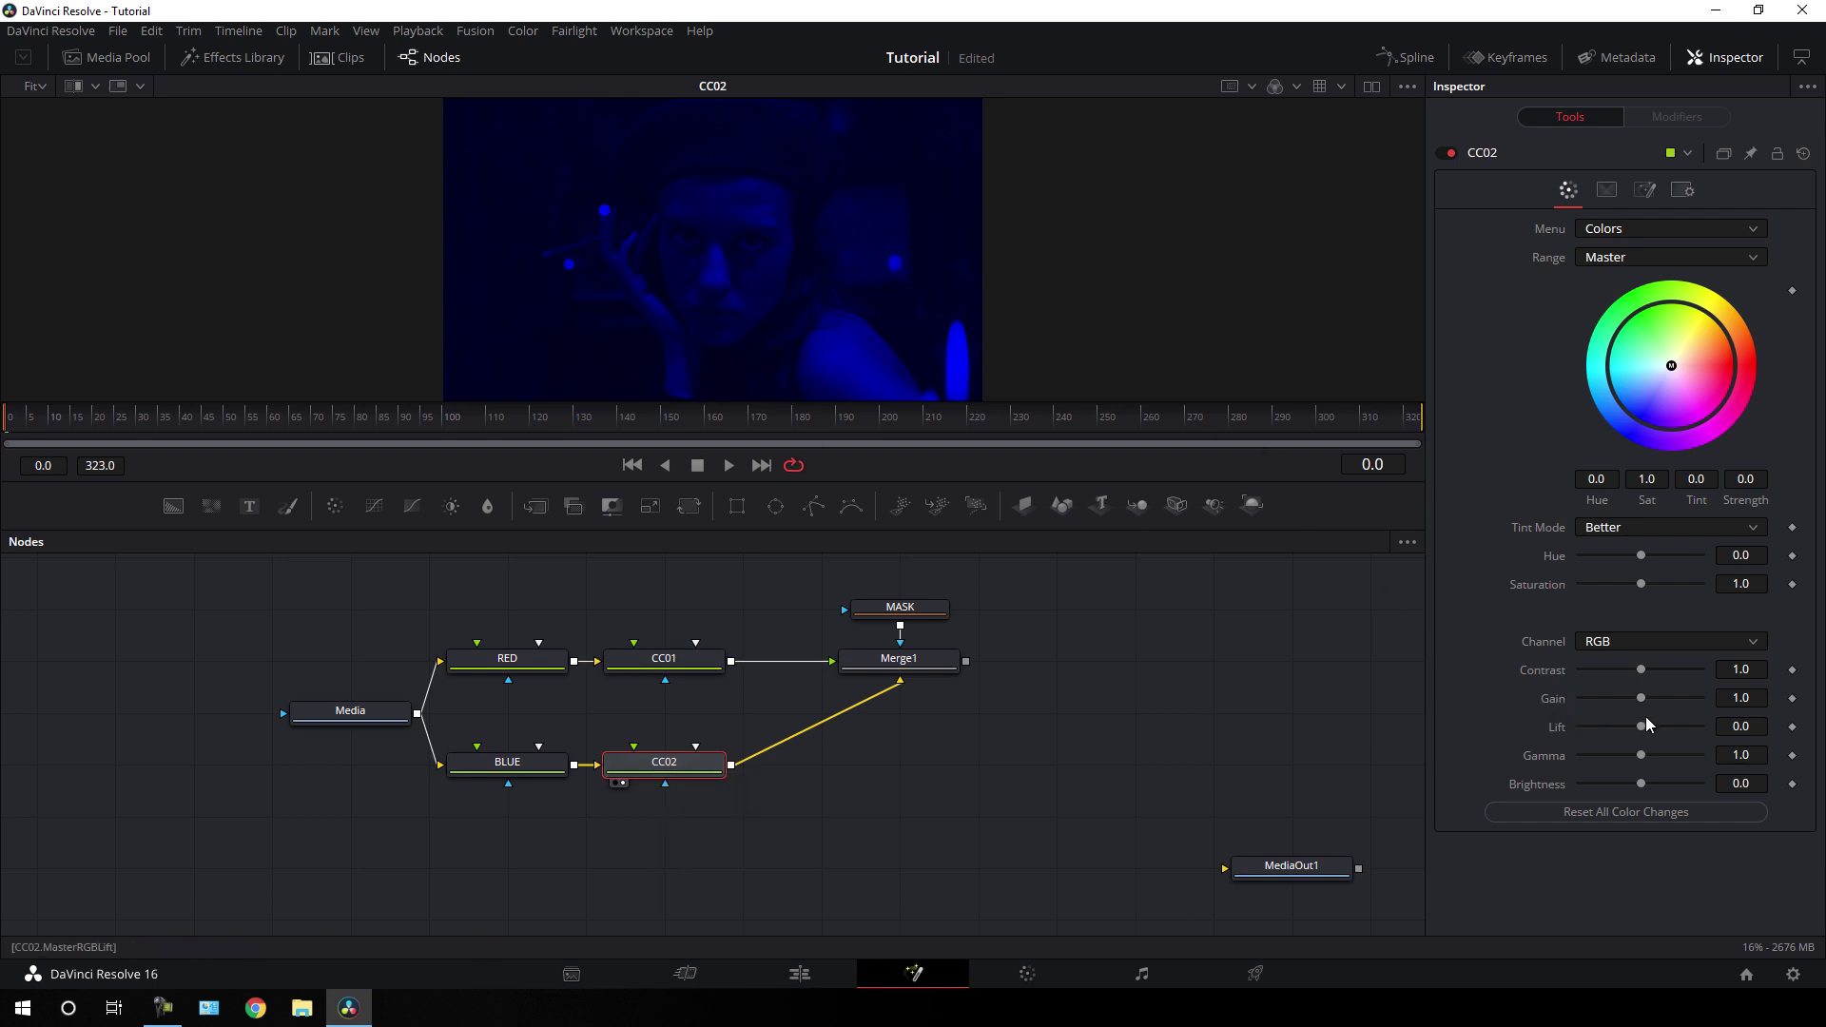
- Set CC02's Gain to 1.5 and show the Merge1 composite in the viewer
{"action": "left_click_drag", "start_coordinate": [1642, 699], "coordinate": [1653, 705]}
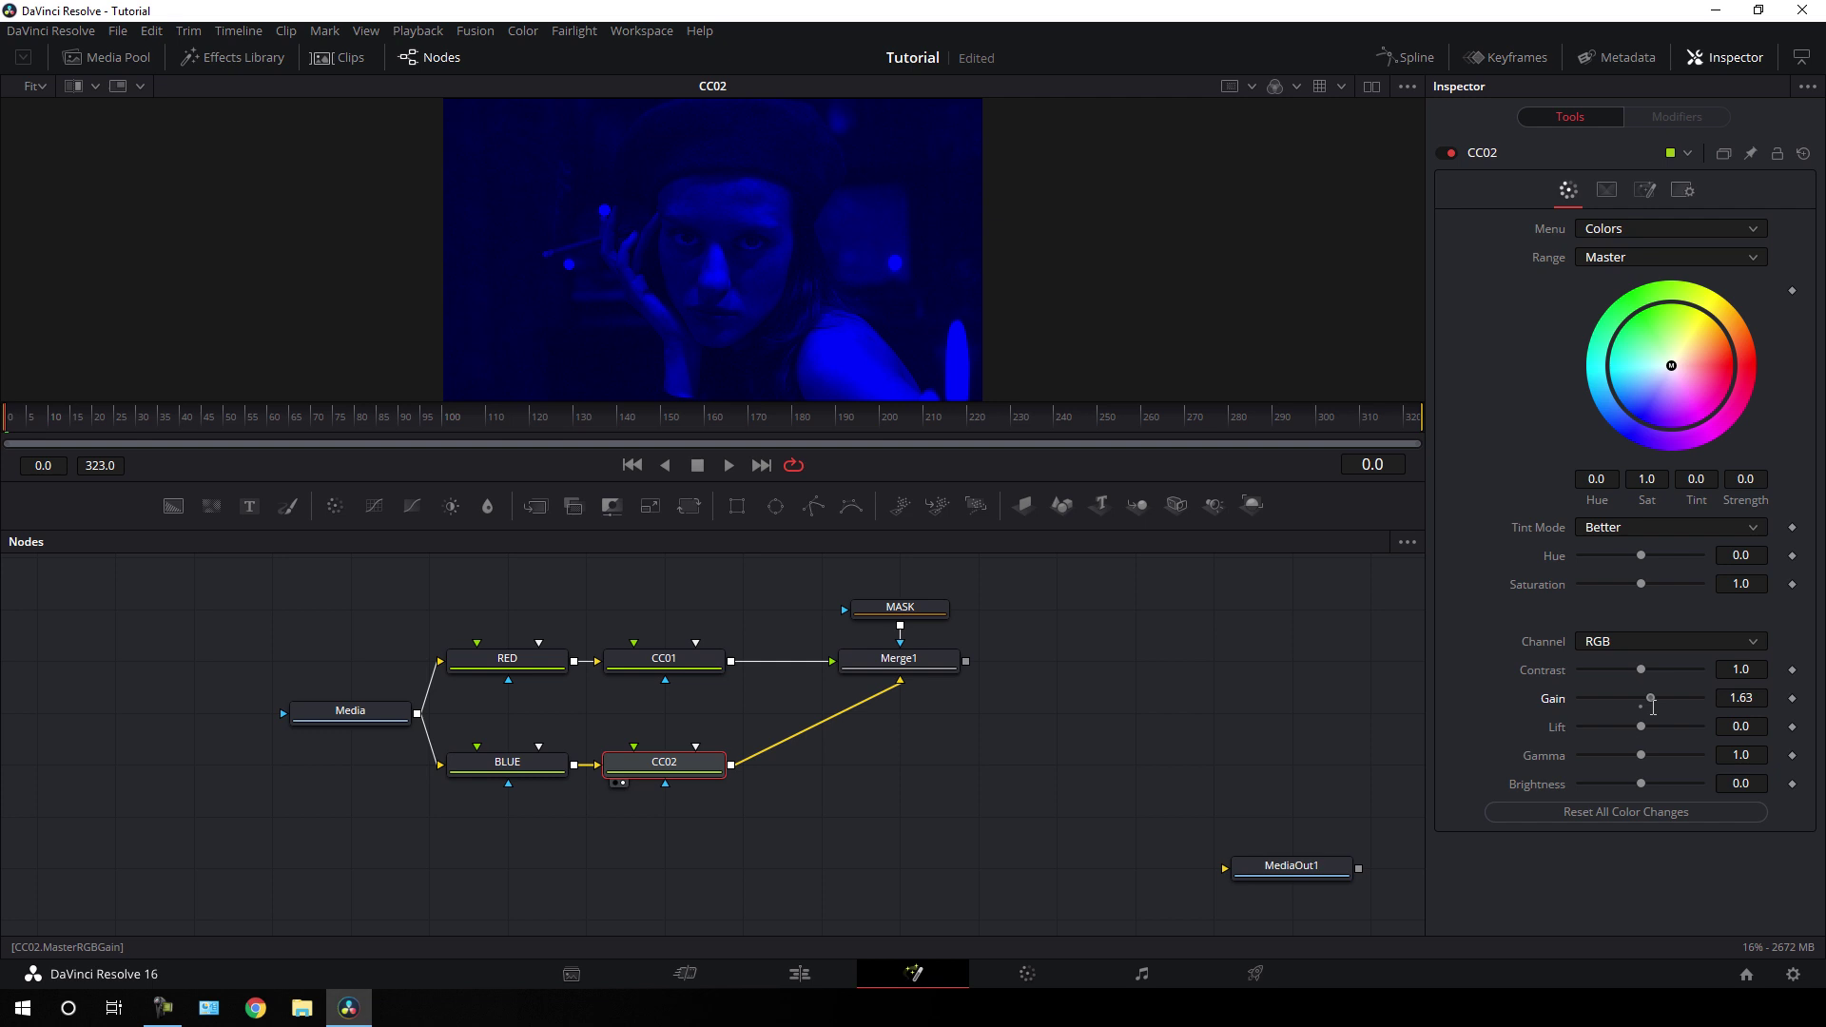
{"action": "left_click", "coordinate": [1754, 697]}
{"action": "key", "text": "Tab"}
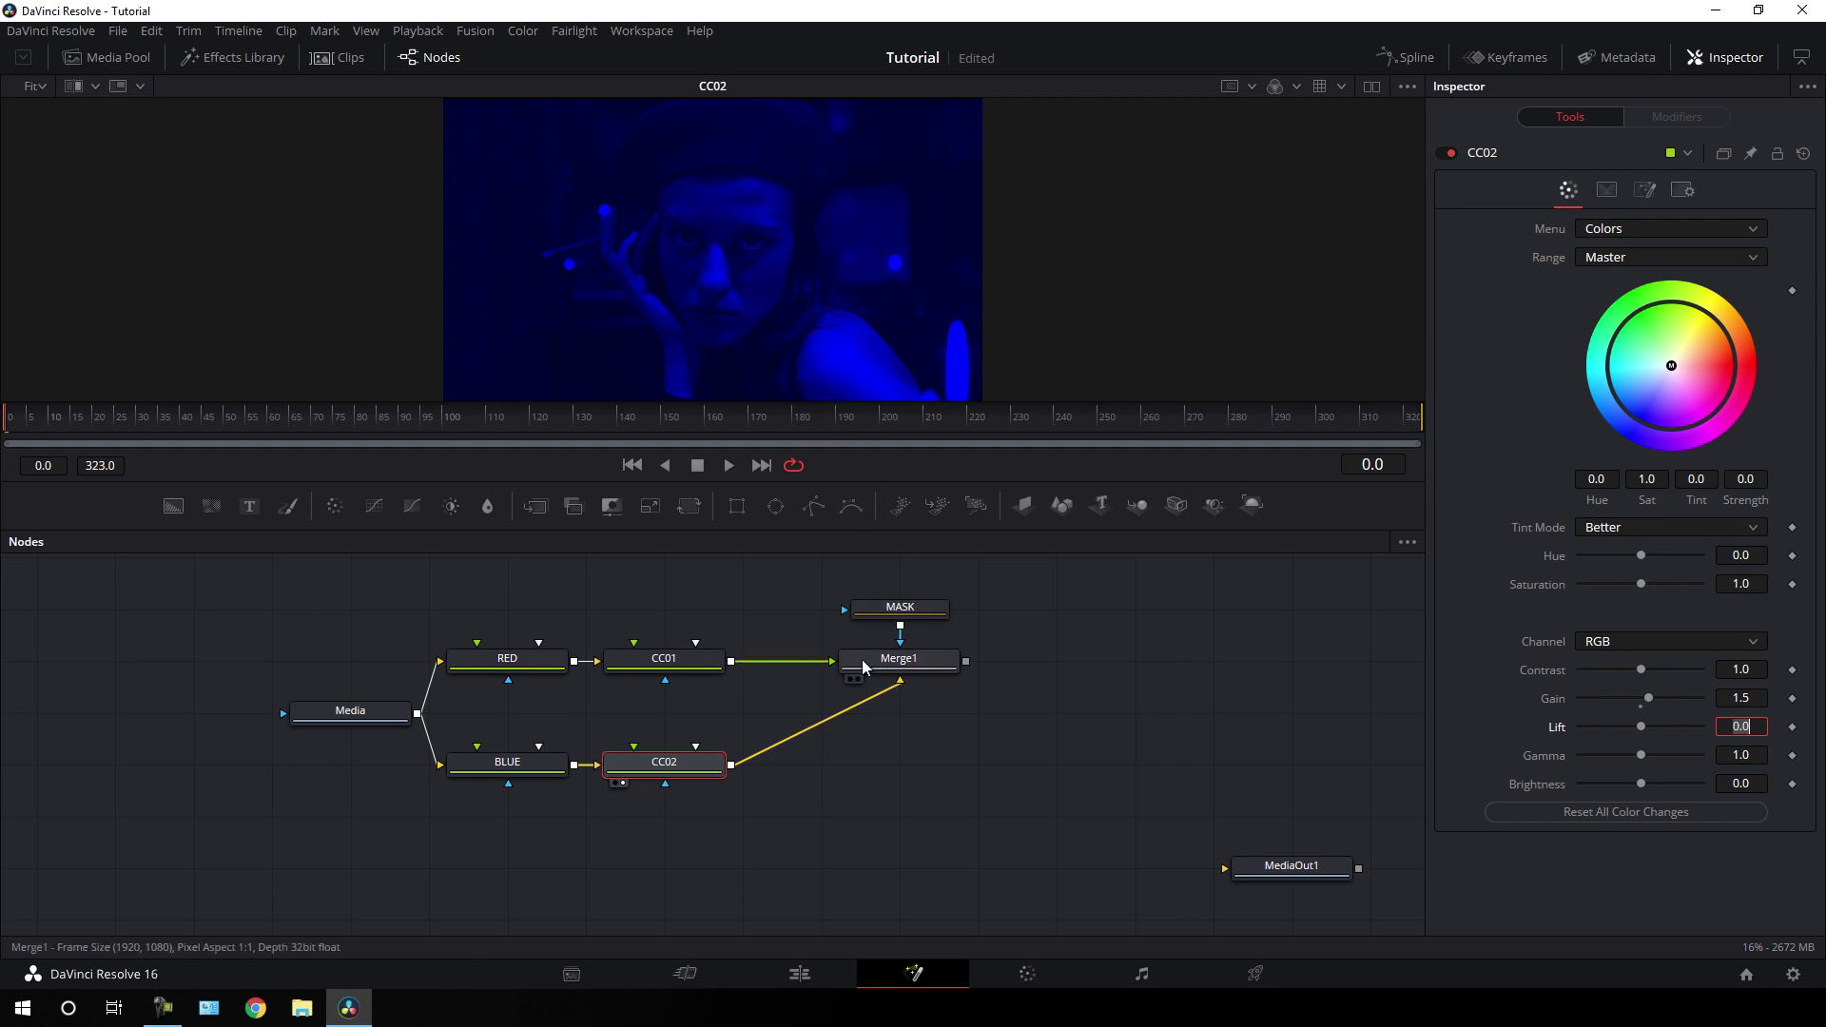
{"action": "left_click_drag", "start_coordinate": [879, 669], "coordinate": [869, 293]}
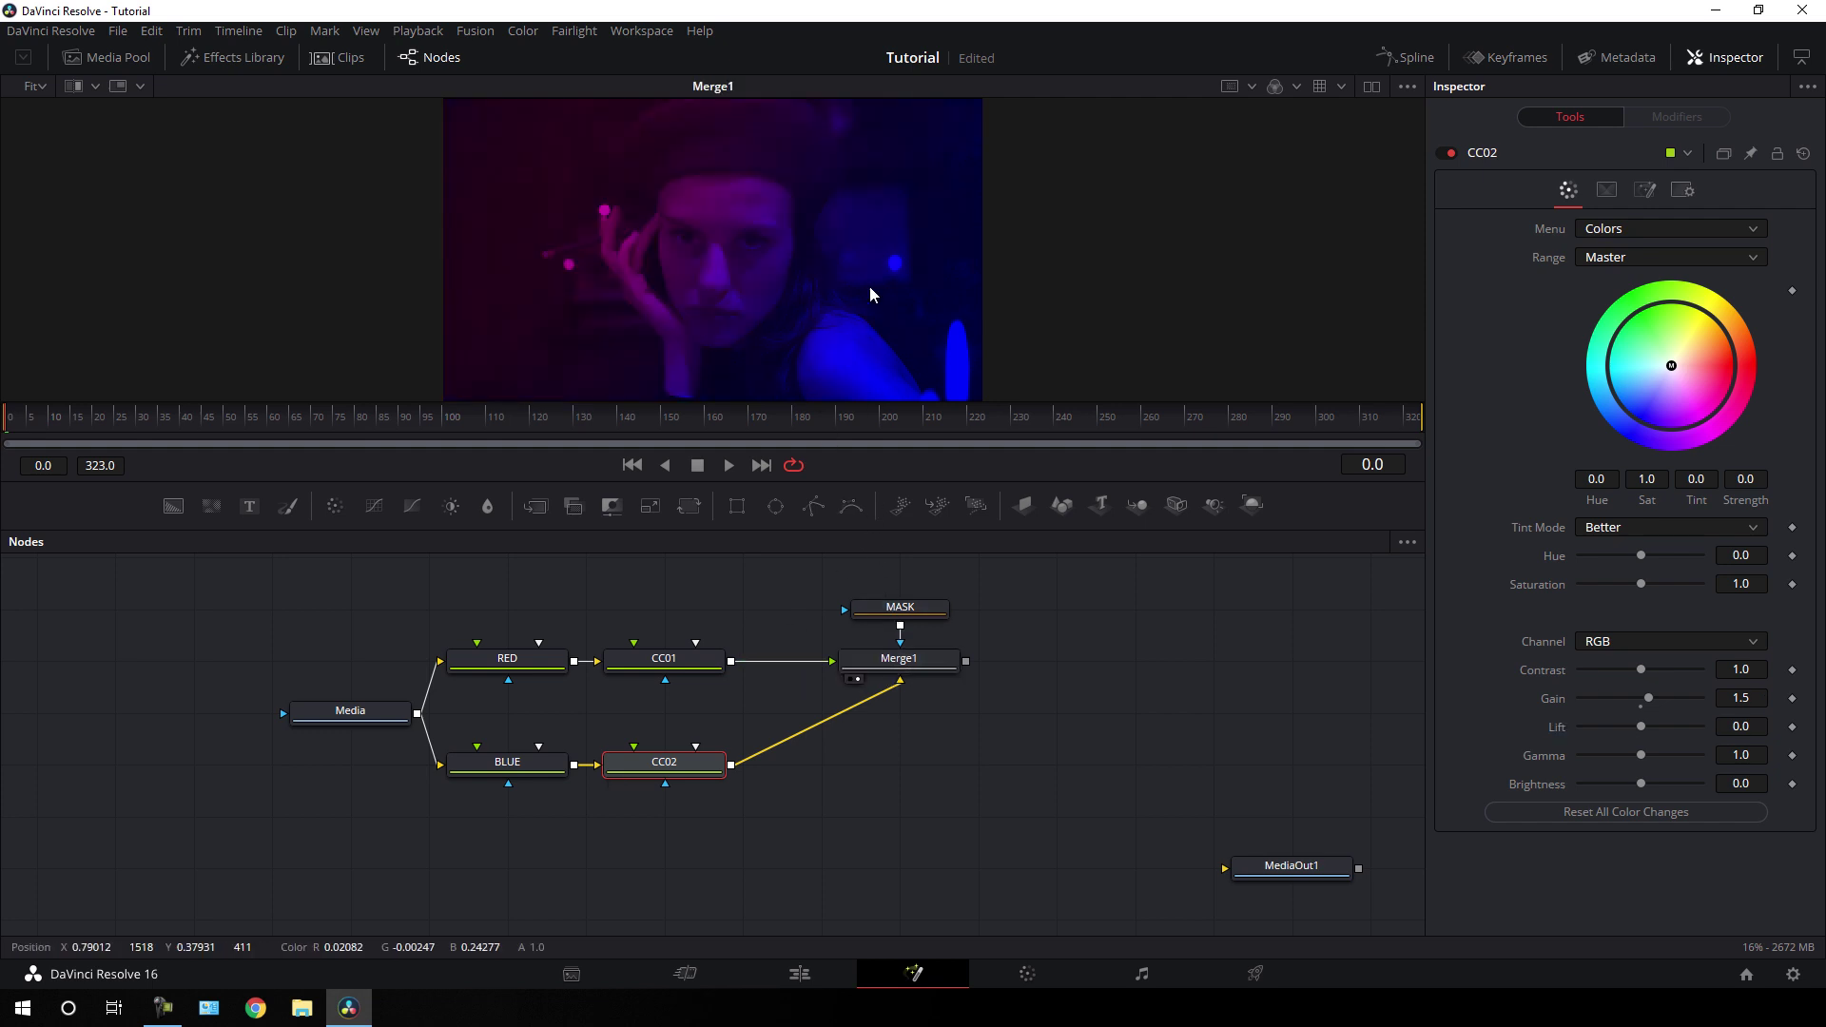
- Connect Merge1's output to MediaOut1 and switch to the Edit page
{"action": "left_click_drag", "start_coordinate": [596, 417], "coordinate": [459, 420]}
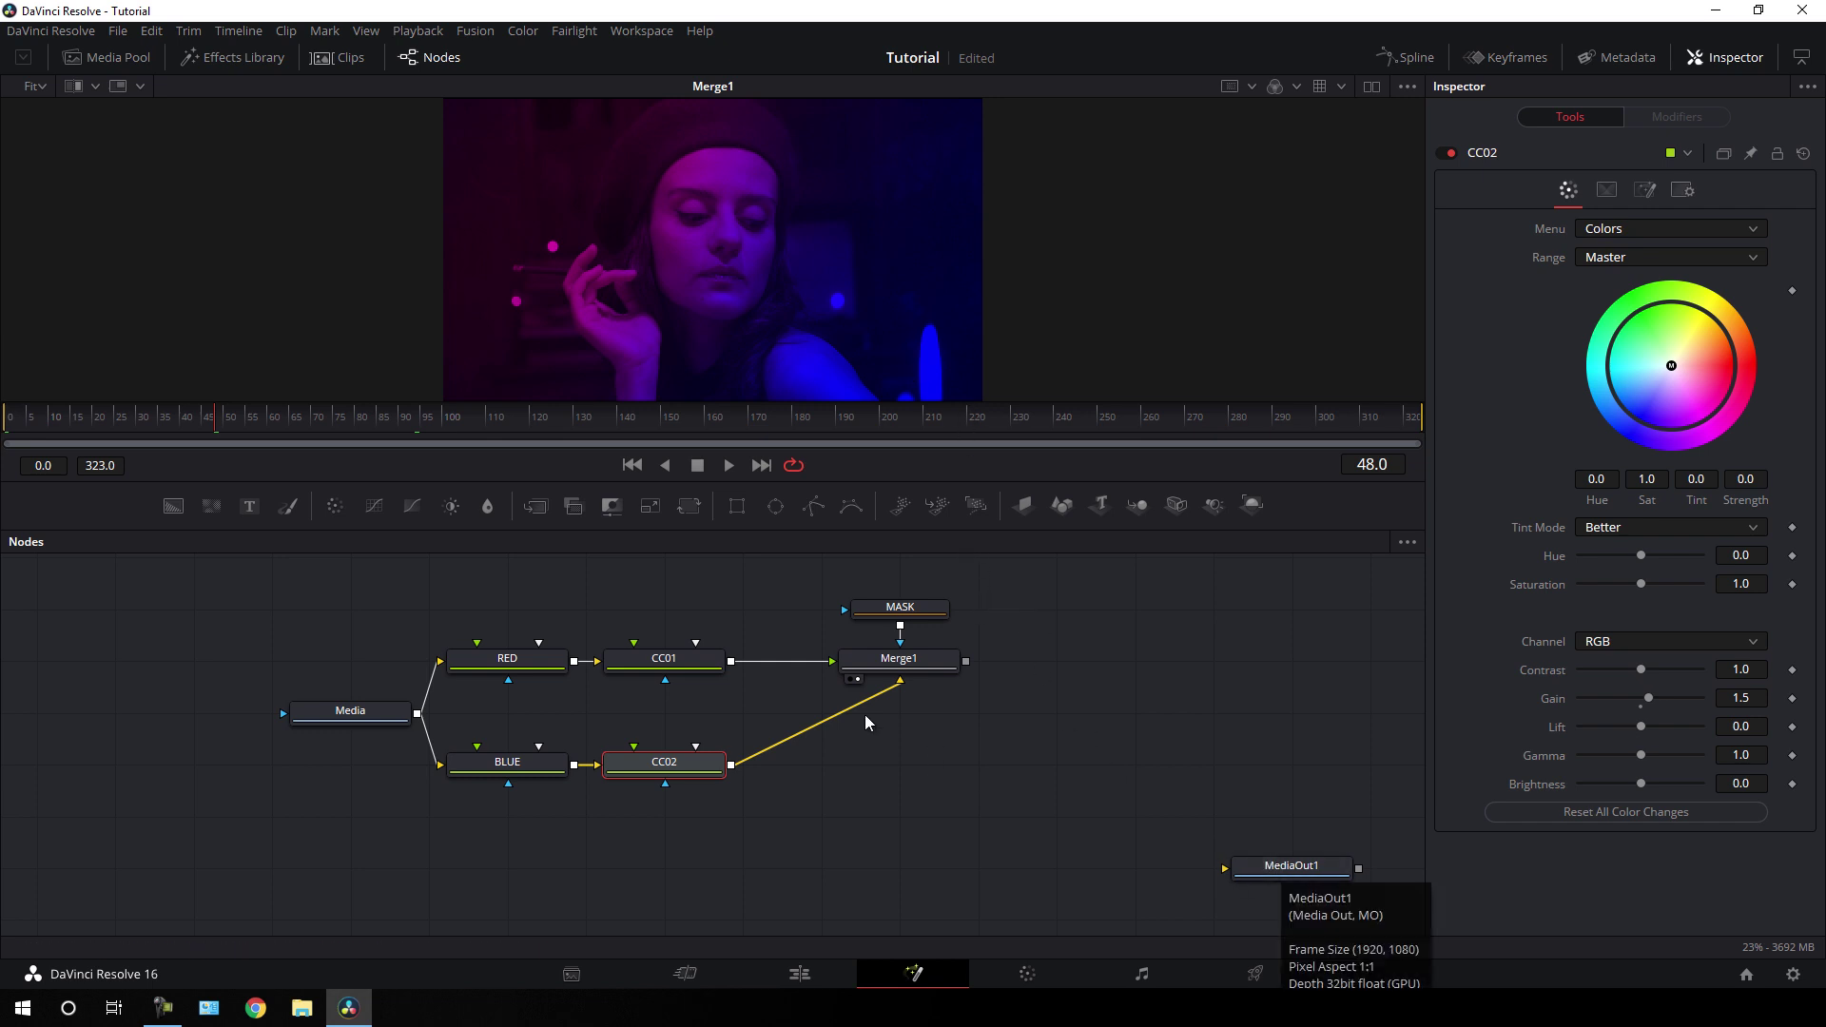
{"action": "left_click_drag", "start_coordinate": [1312, 862], "coordinate": [1233, 650]}
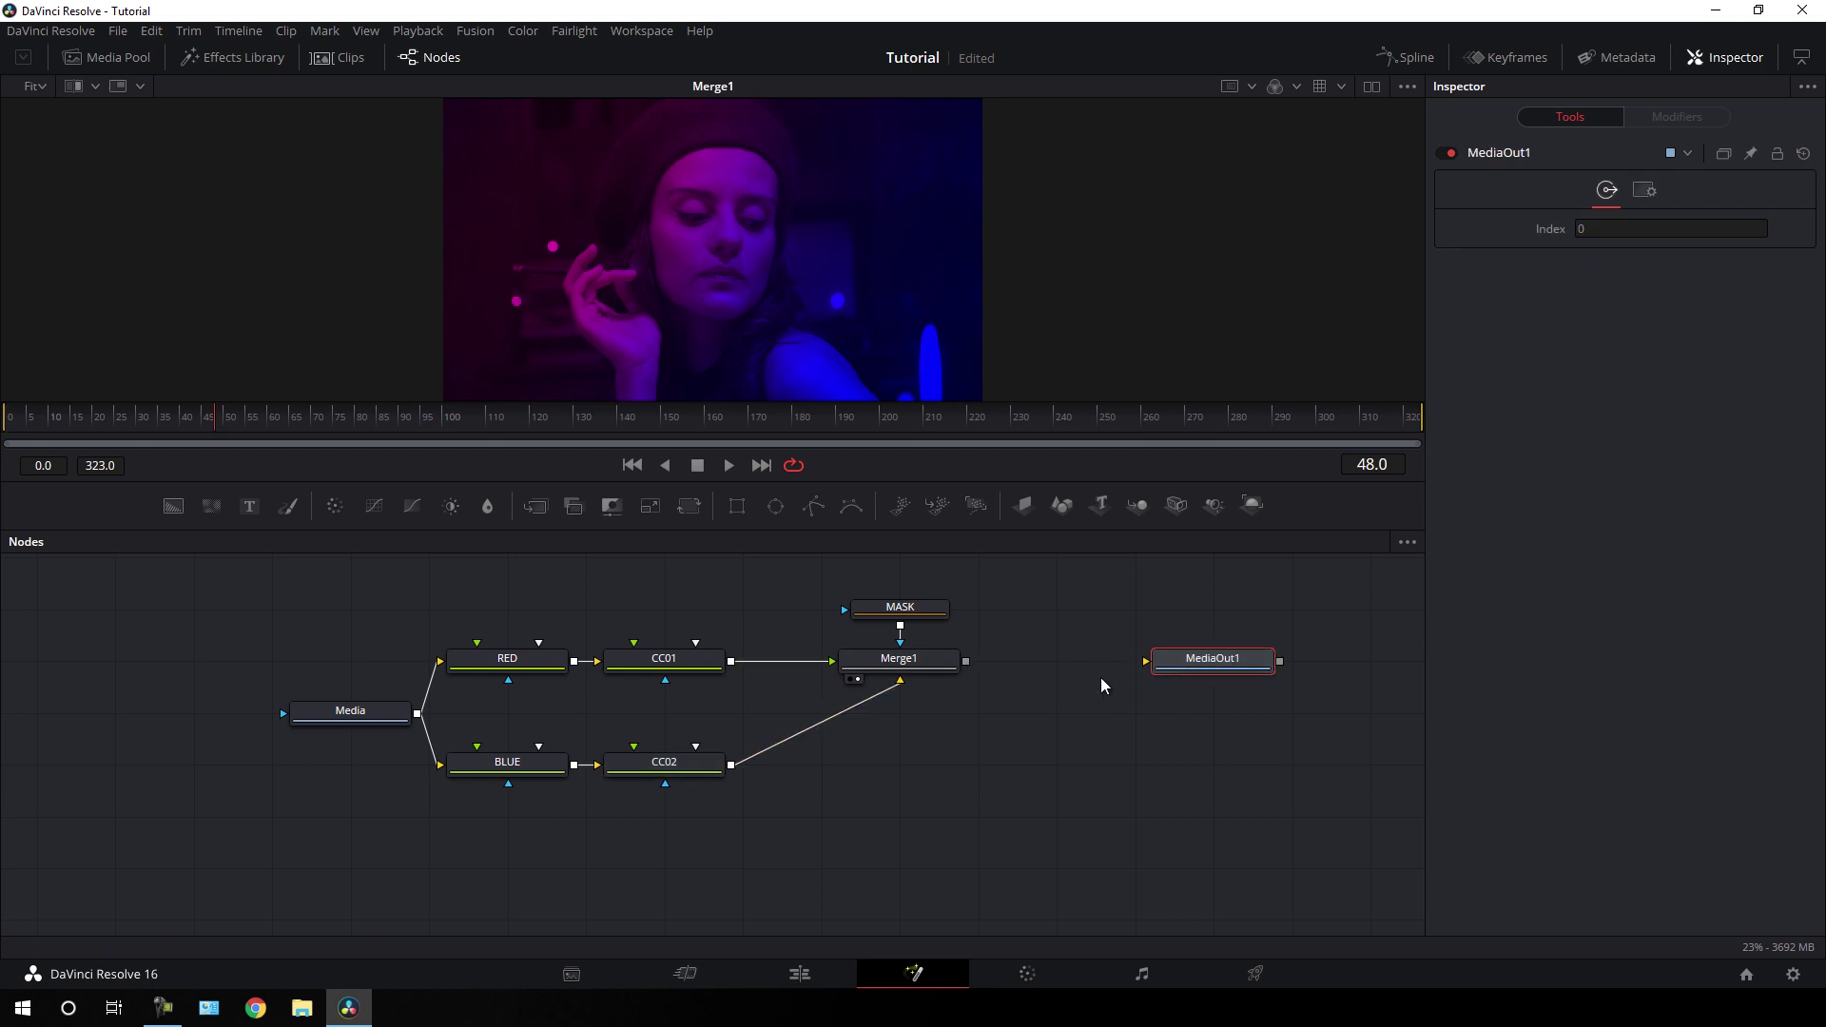
{"action": "left_click_drag", "start_coordinate": [966, 661], "coordinate": [1172, 660]}
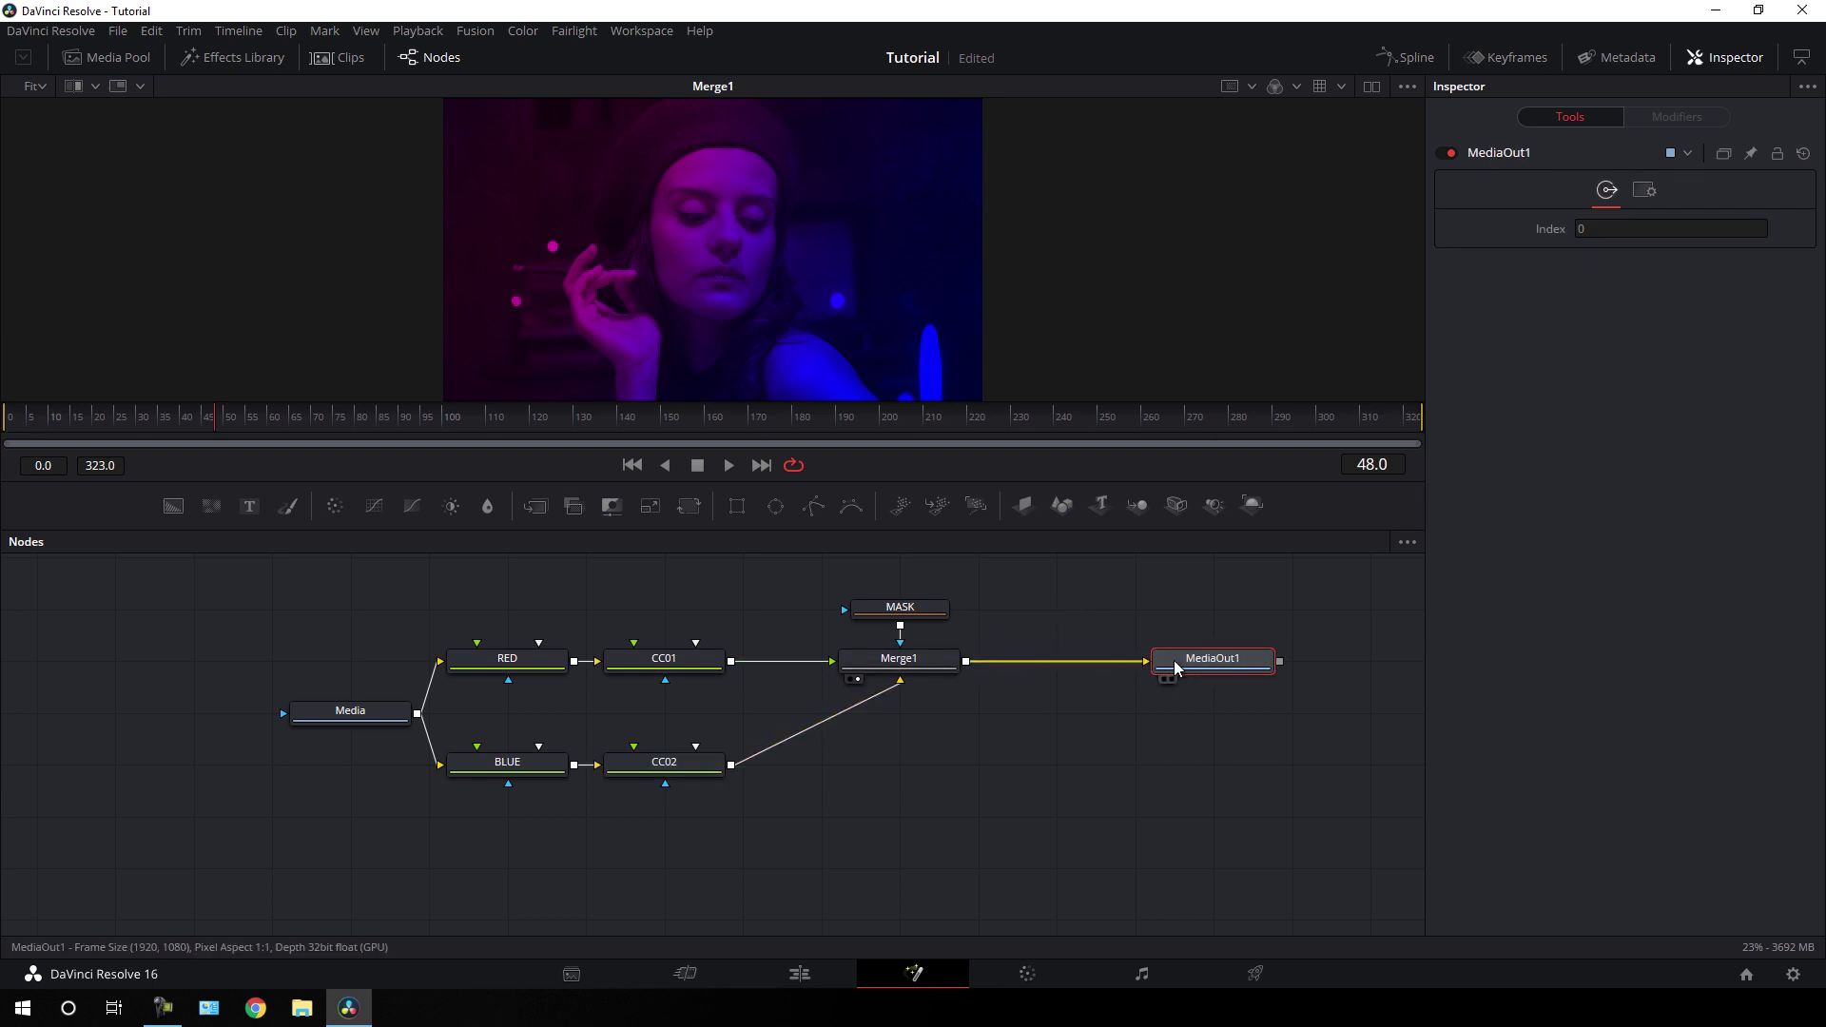
{"action": "left_click", "coordinate": [815, 980]}
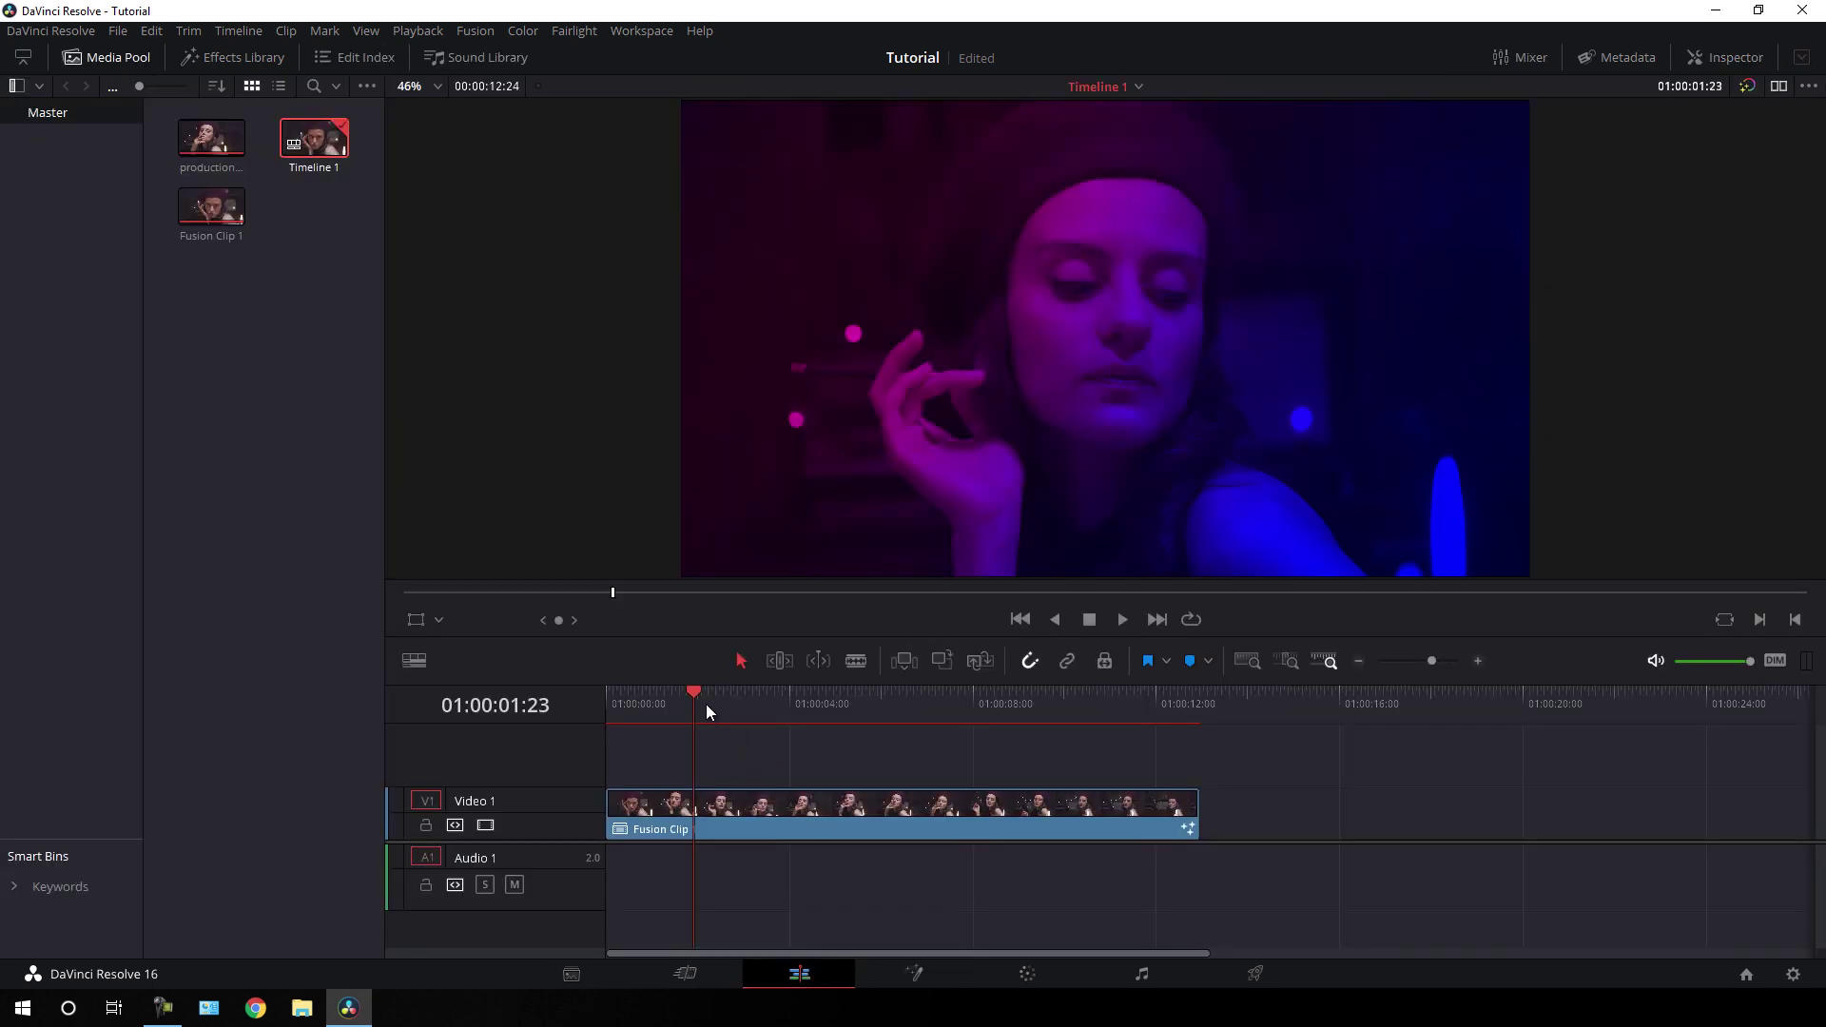
- Scrub Fusion Clip 1, return the playhead to 01:00:00:00, and play it
{"action": "left_click_drag", "start_coordinate": [705, 704], "coordinate": [927, 709]}
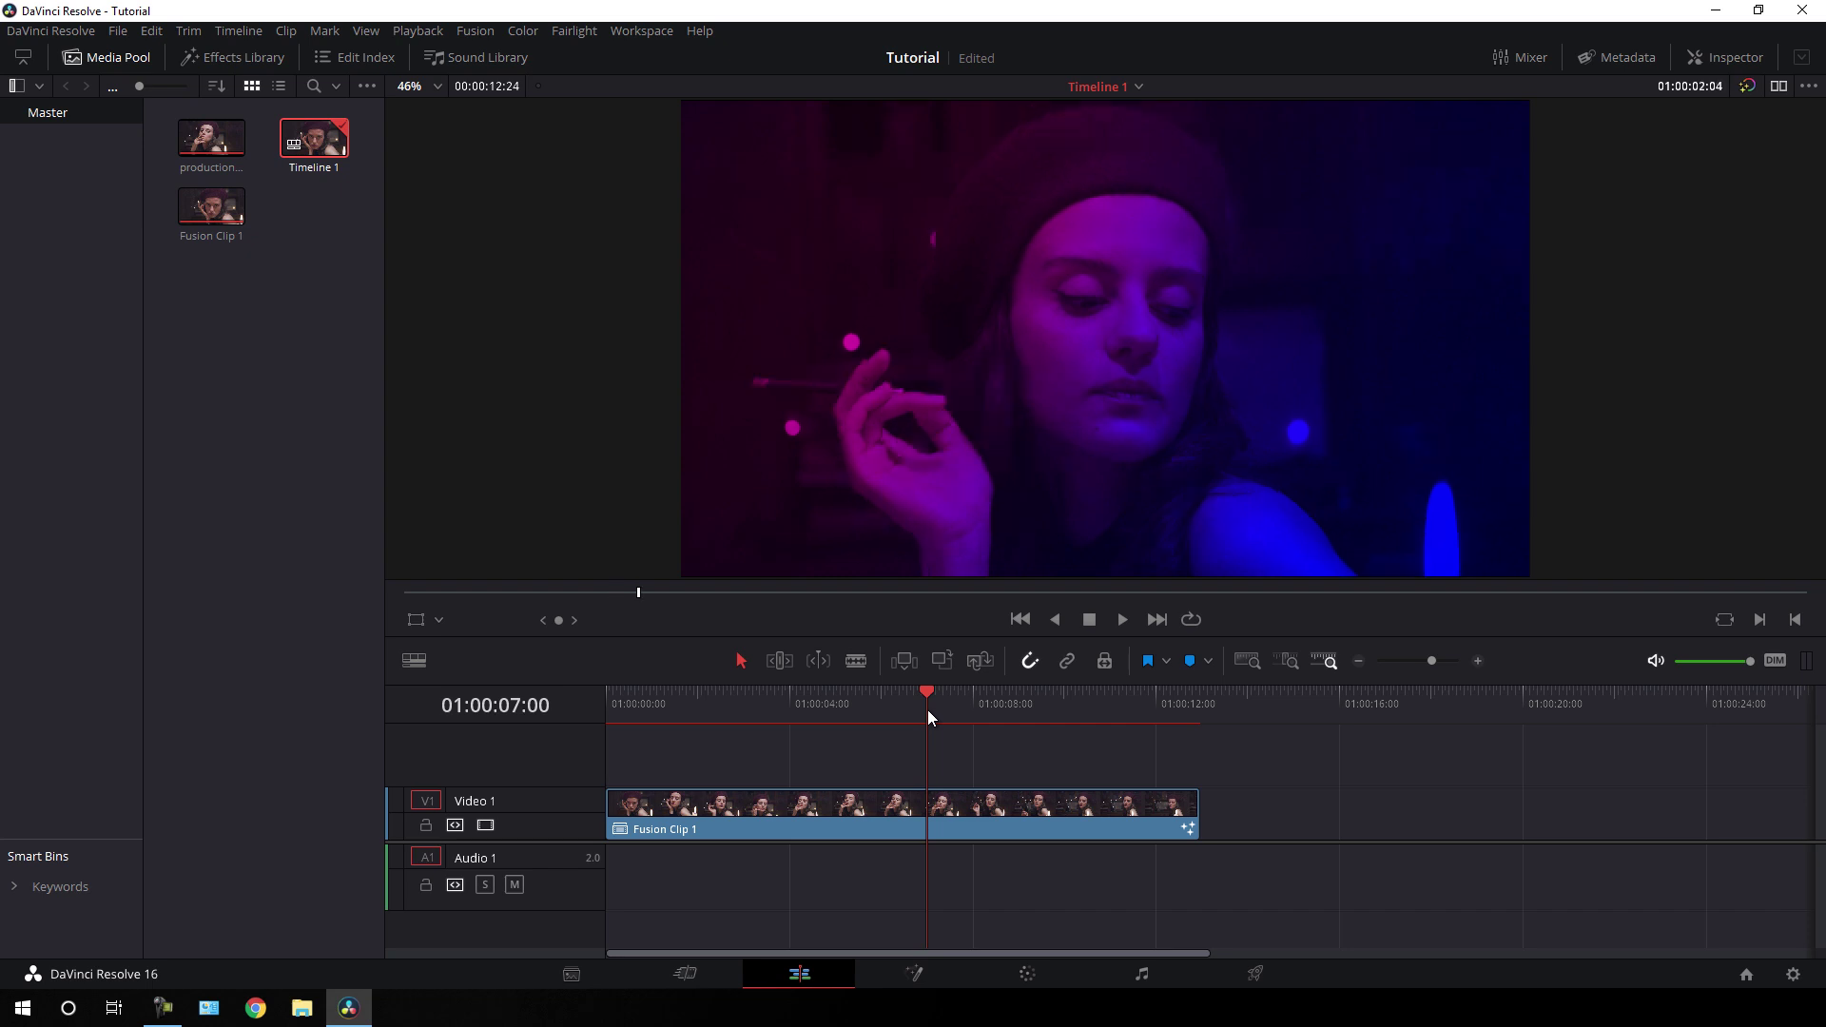
{"action": "left_click", "coordinate": [739, 691]}
{"action": "left_click_drag", "start_coordinate": [740, 694], "coordinate": [603, 709]}
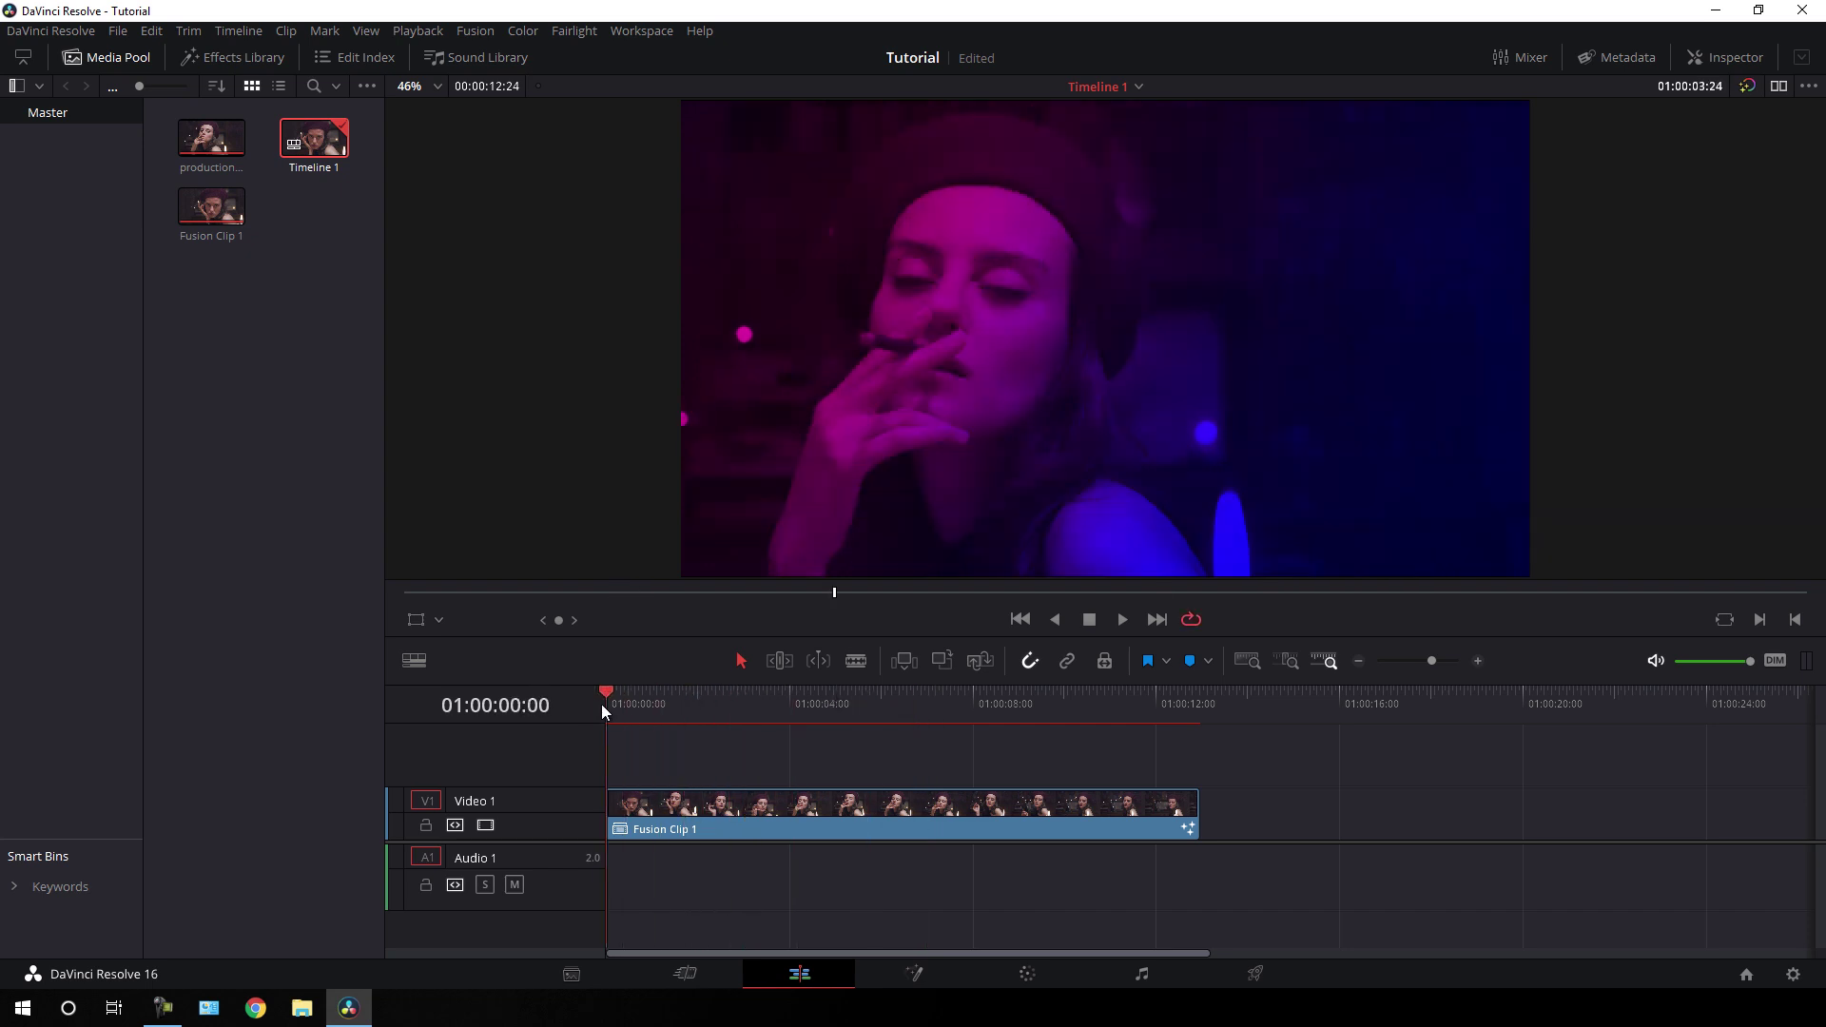
{"action": "left_click", "coordinate": [1127, 625]}
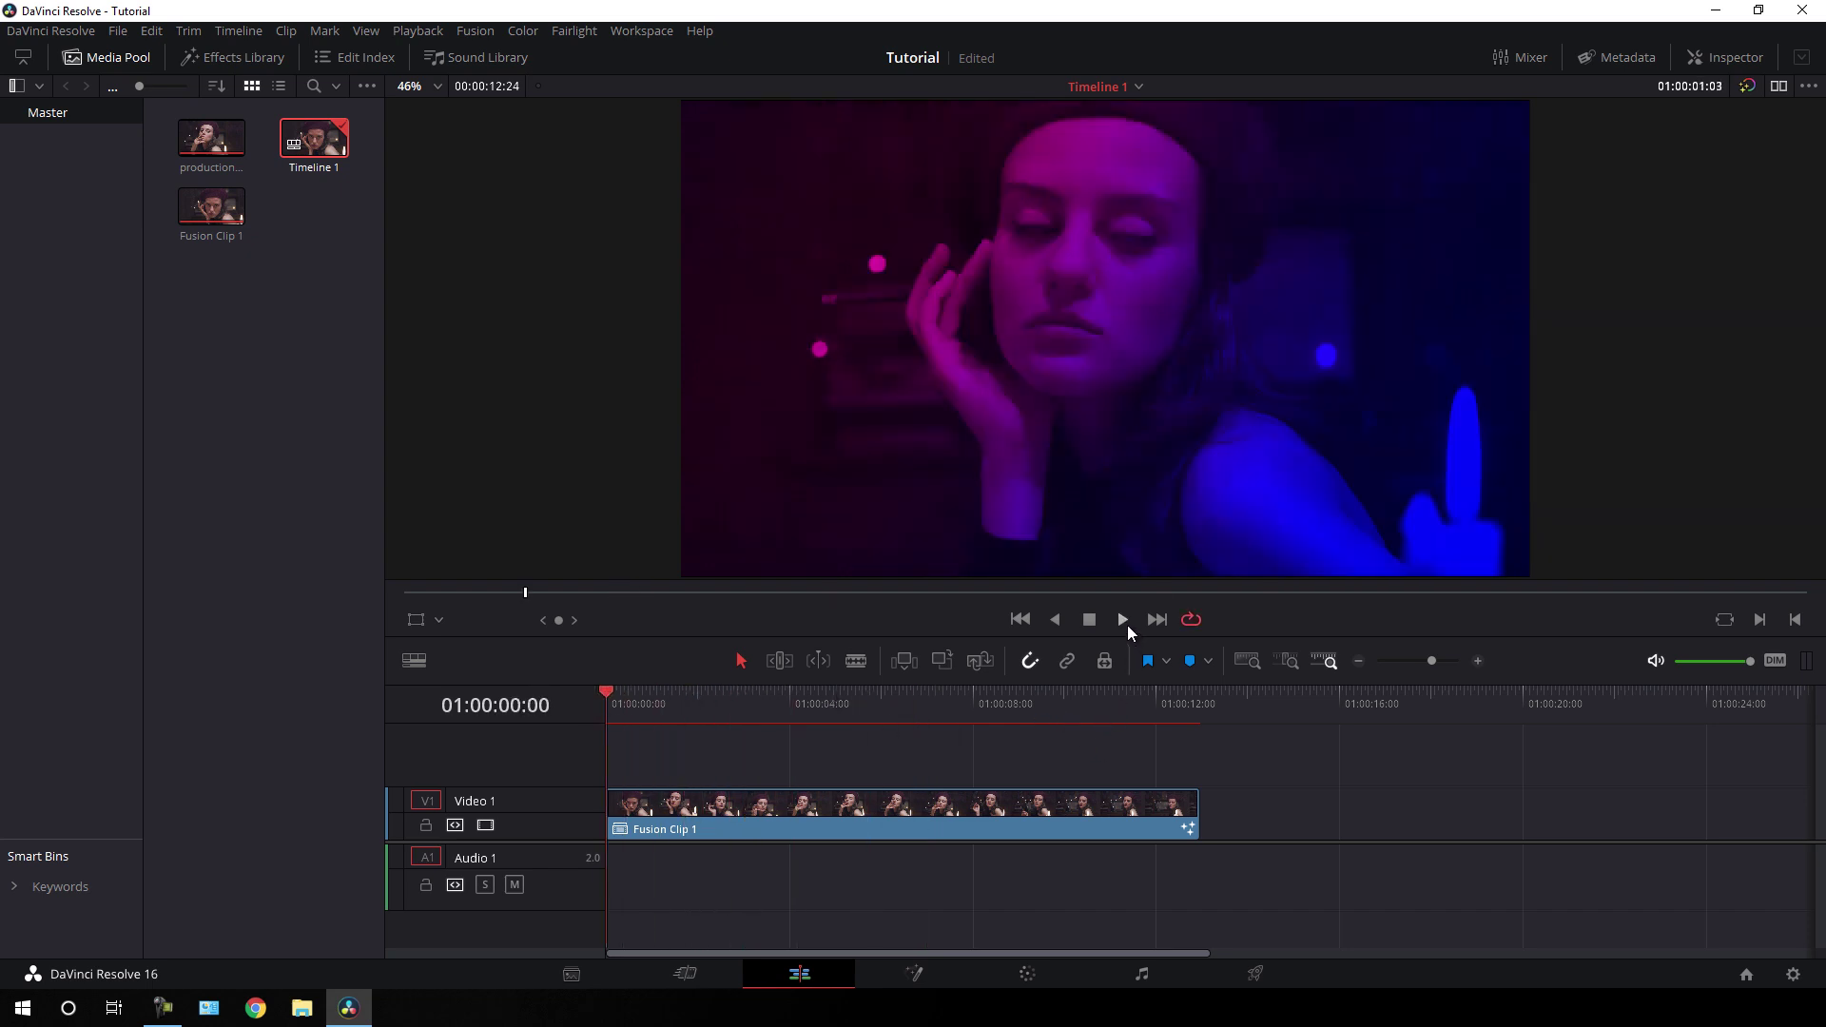
{"action": "left_click", "coordinate": [1122, 619]}
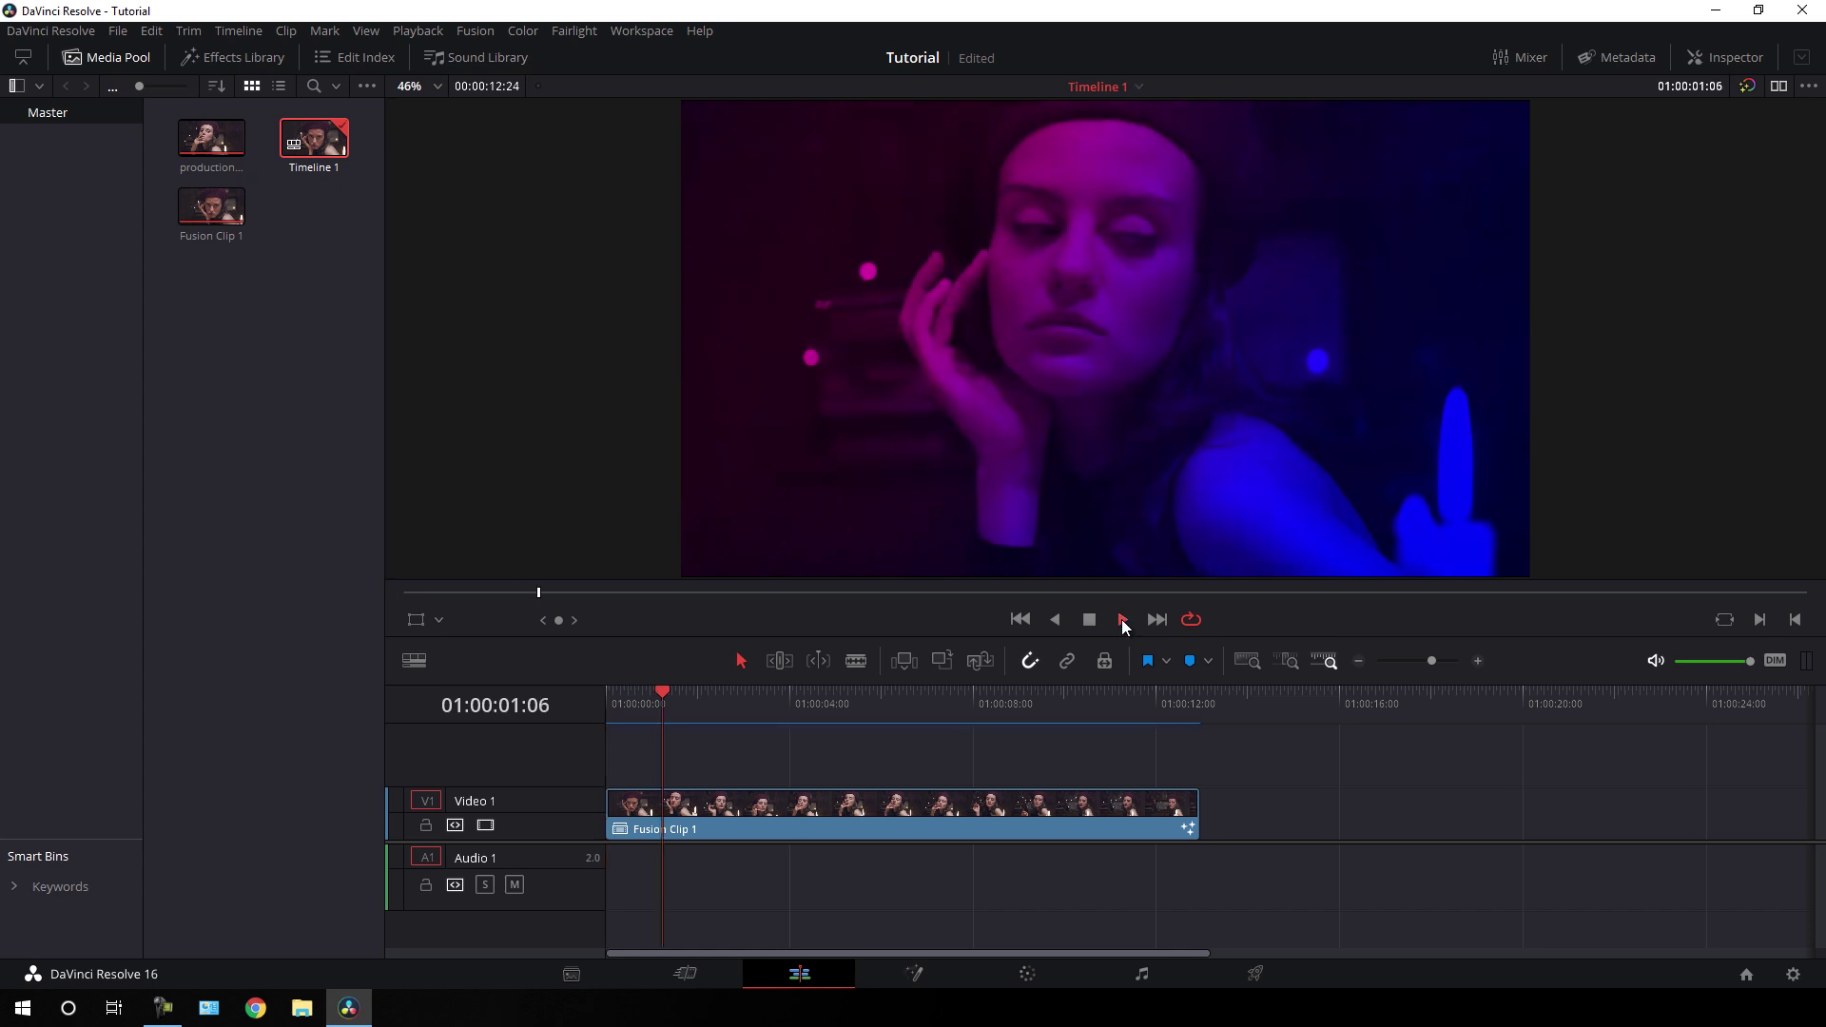